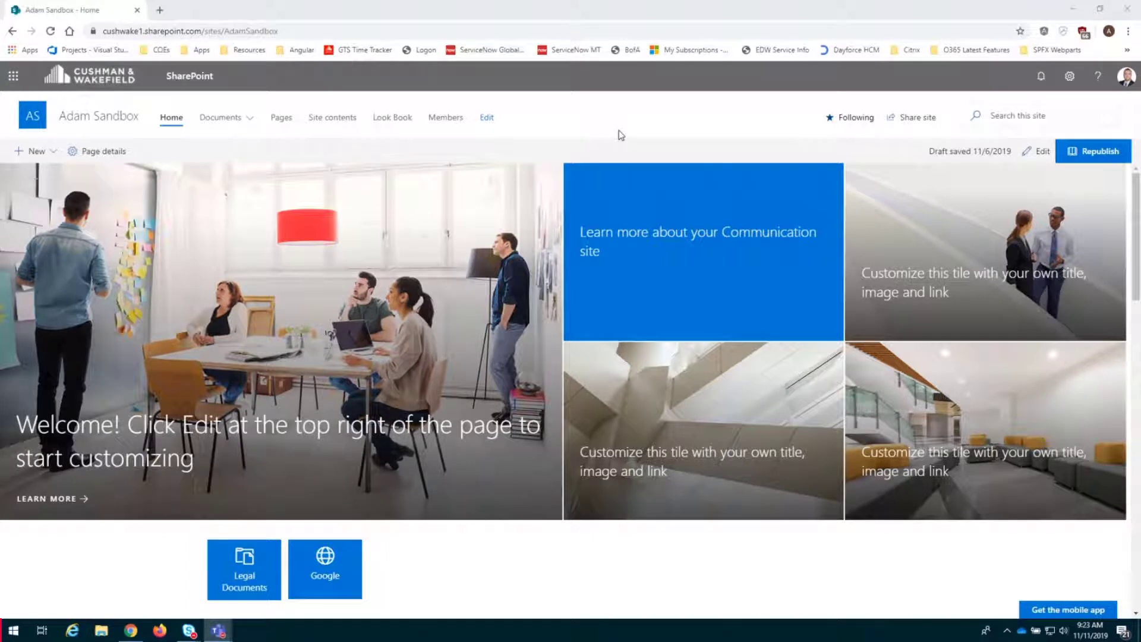
Step: Go to the site's contents page and start creating a new list
click(1070, 78)
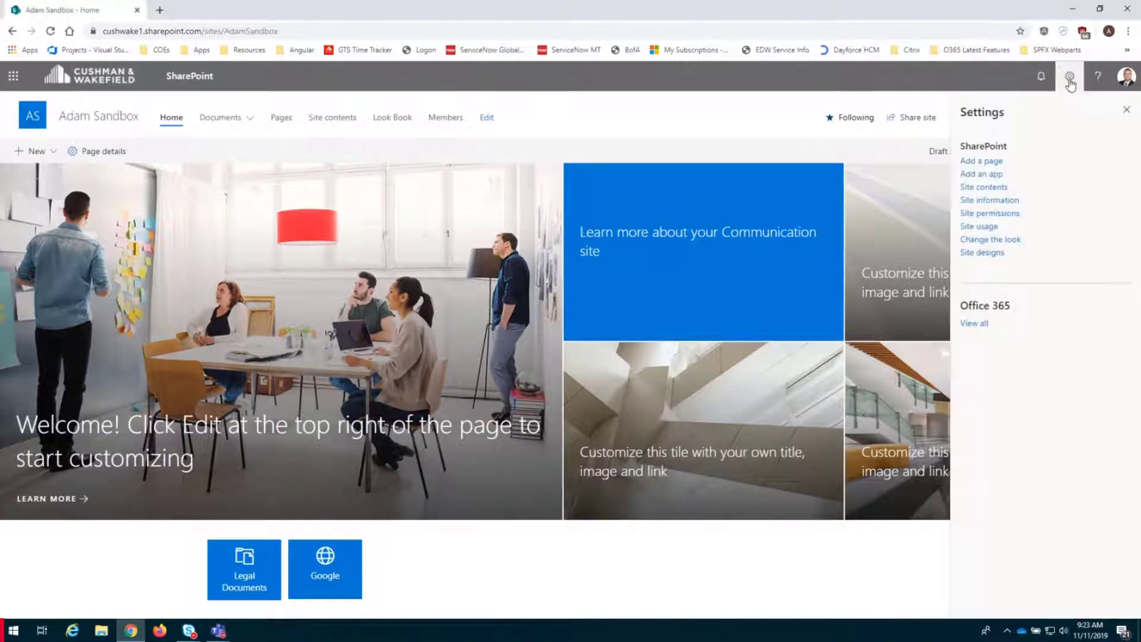
click(996, 189)
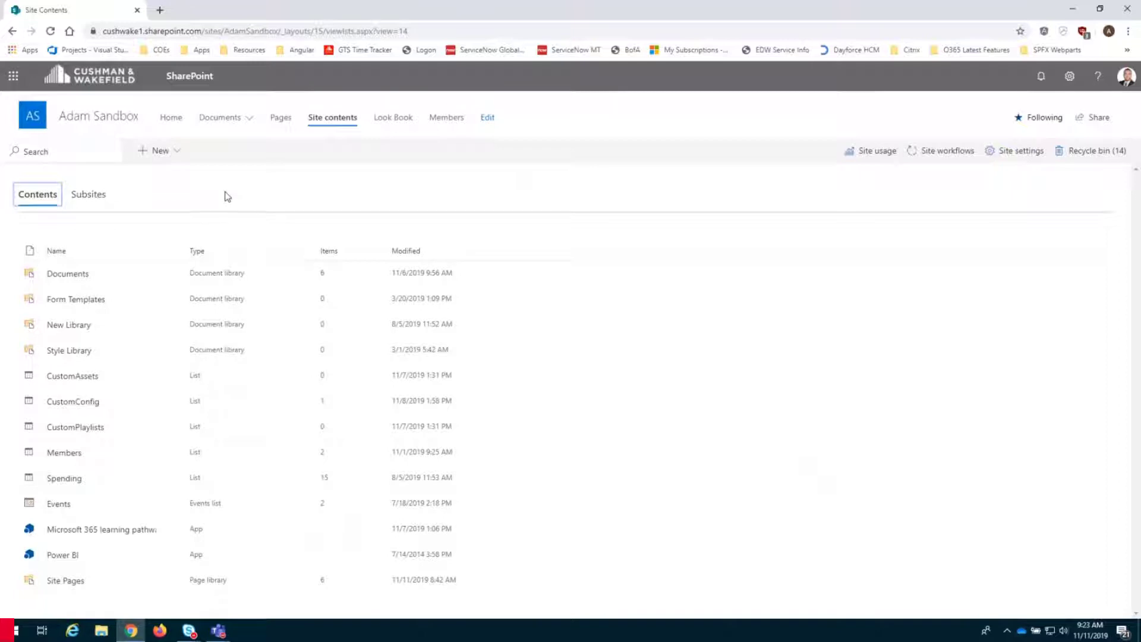
click(173, 158)
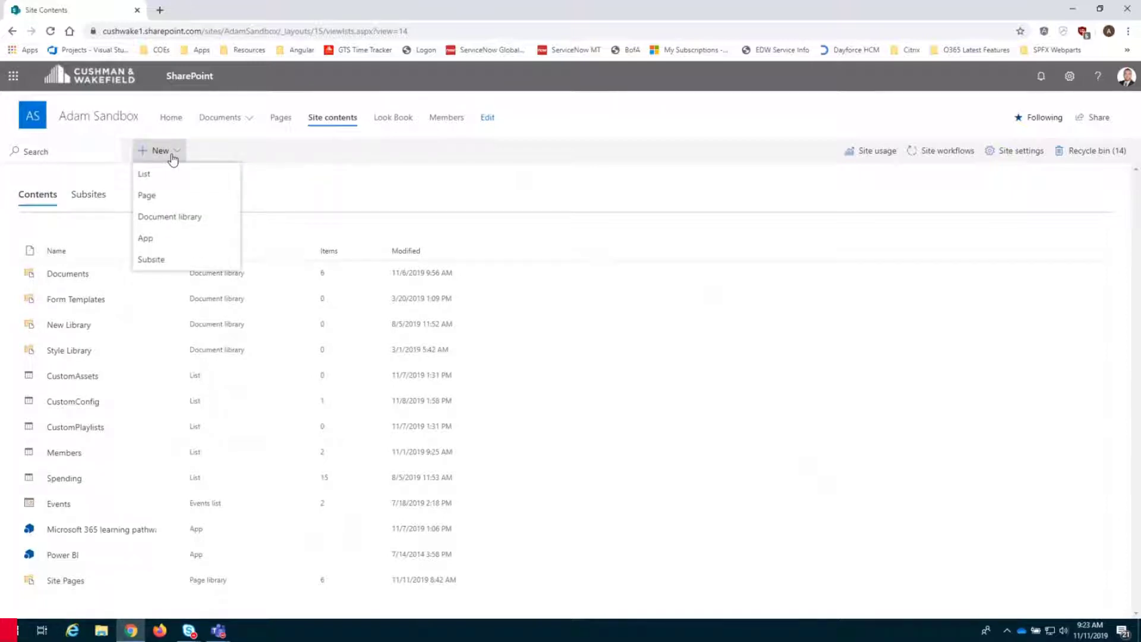
click(159, 179)
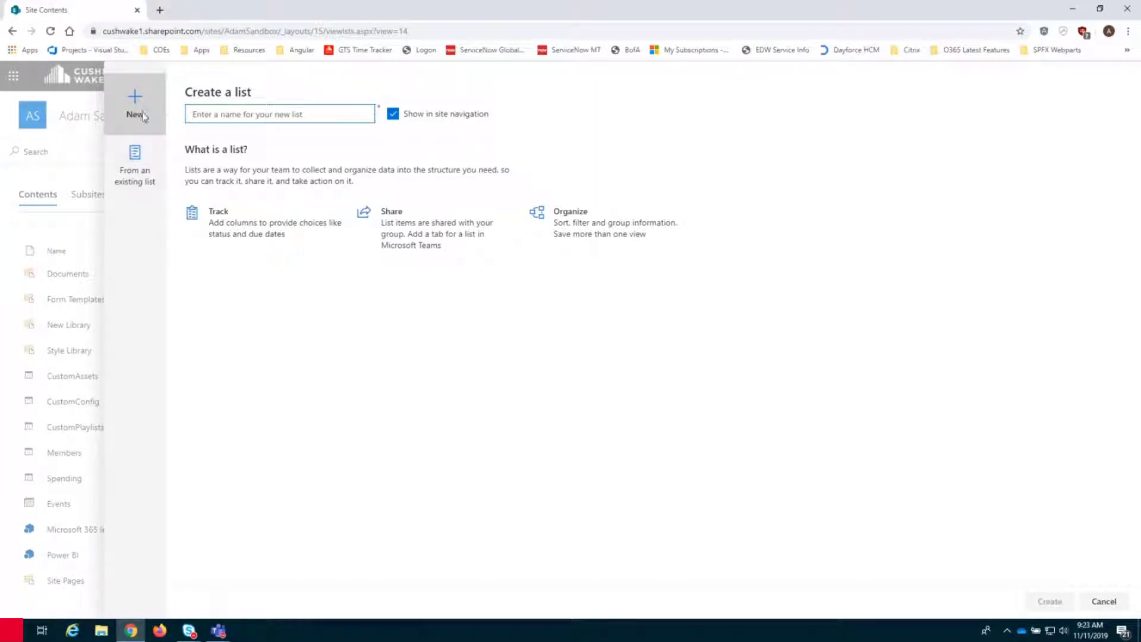
Step: Create a blank list named Test List, excluded from the site navigation
click(141, 177)
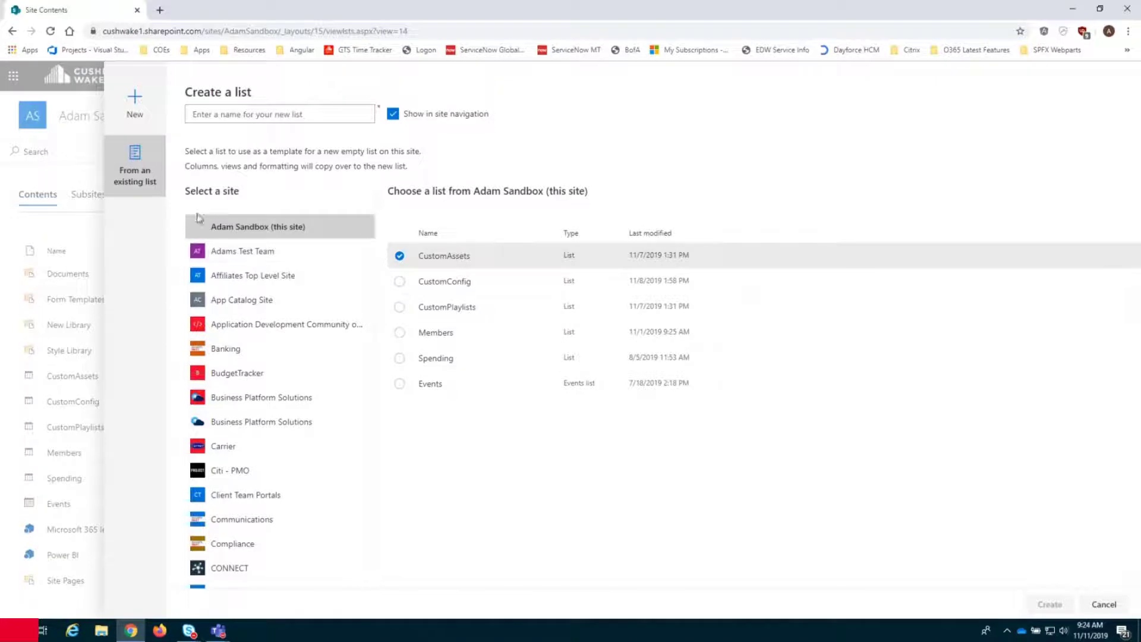
click(136, 109)
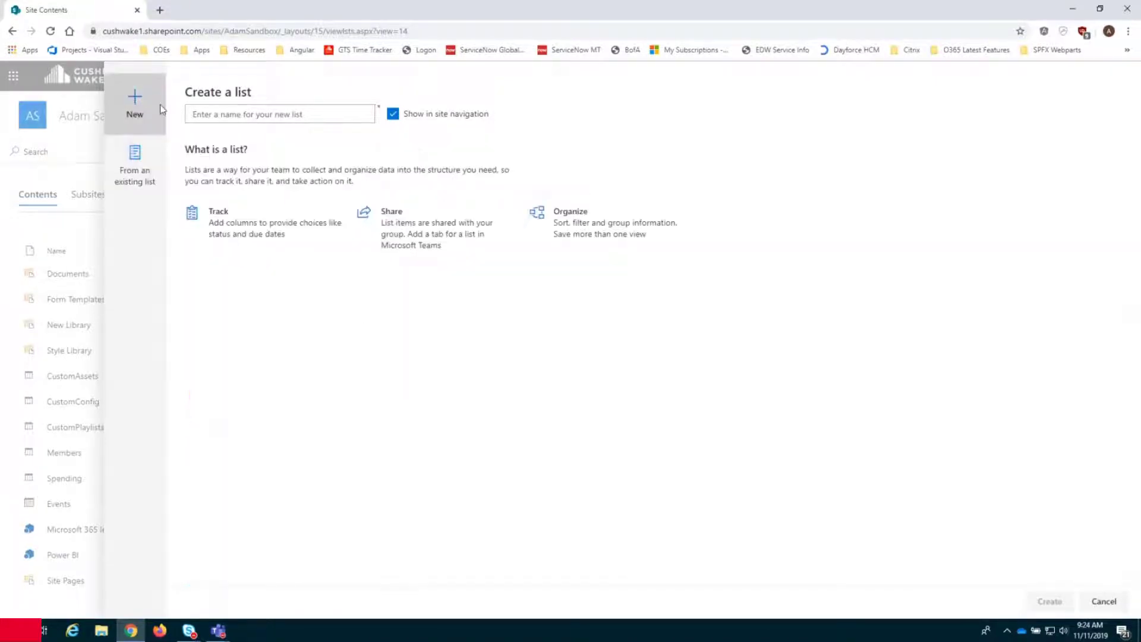
click(230, 113)
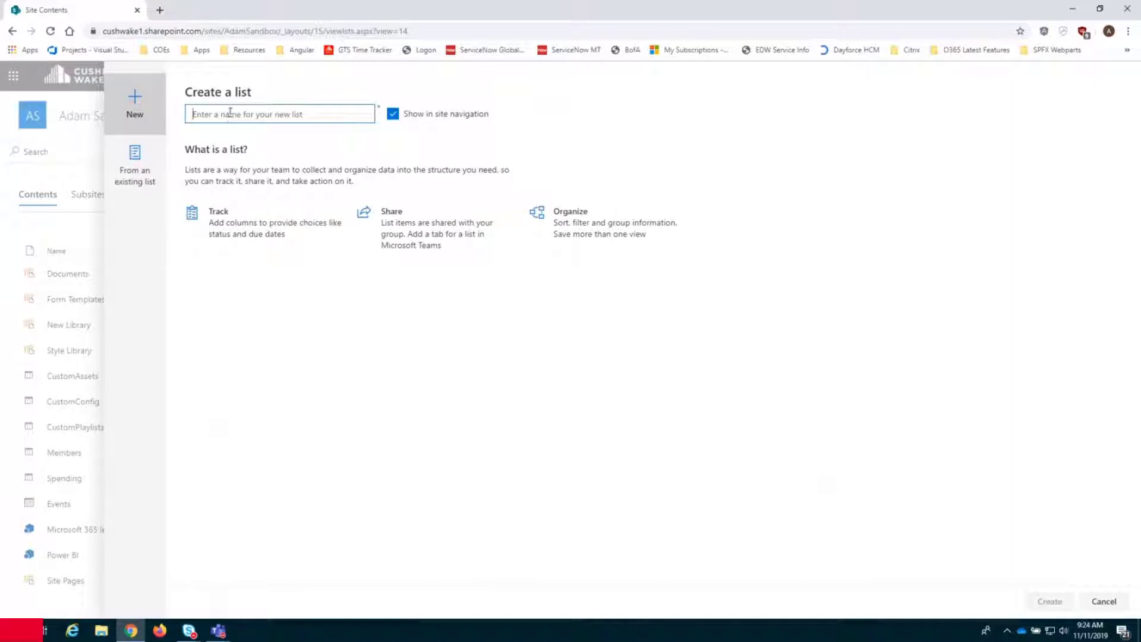
text(Test List)
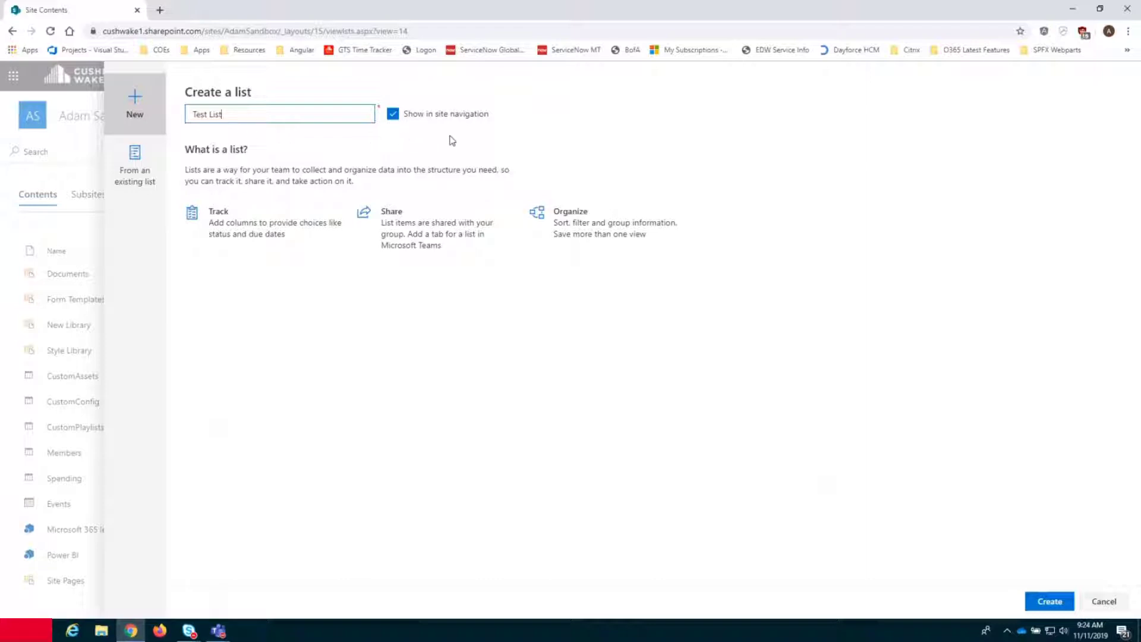
click(392, 115)
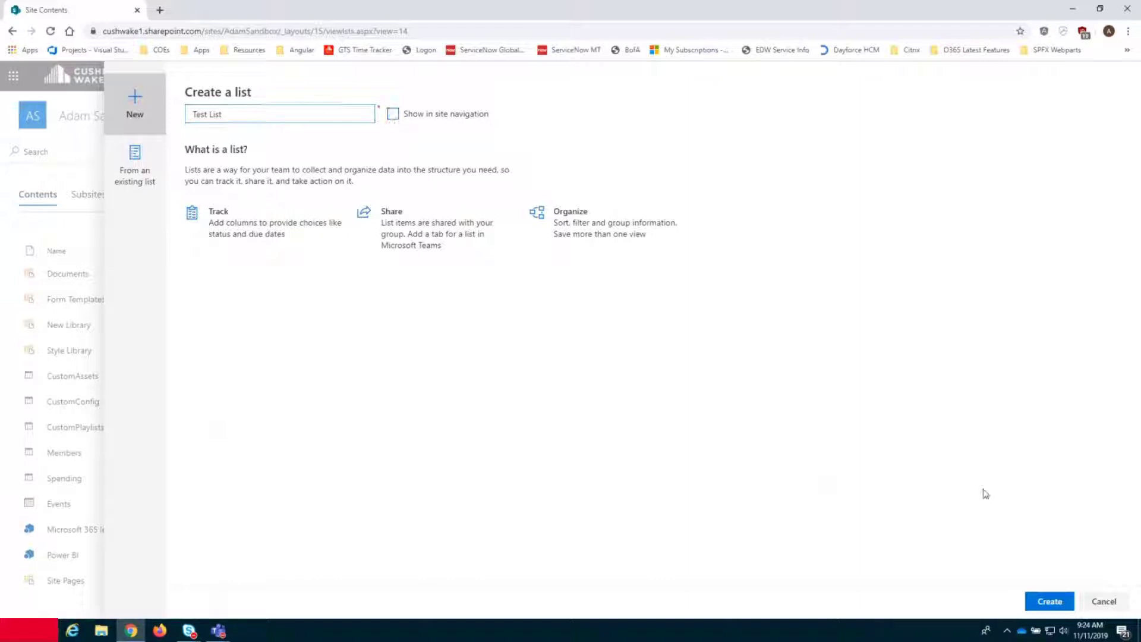
click(1048, 605)
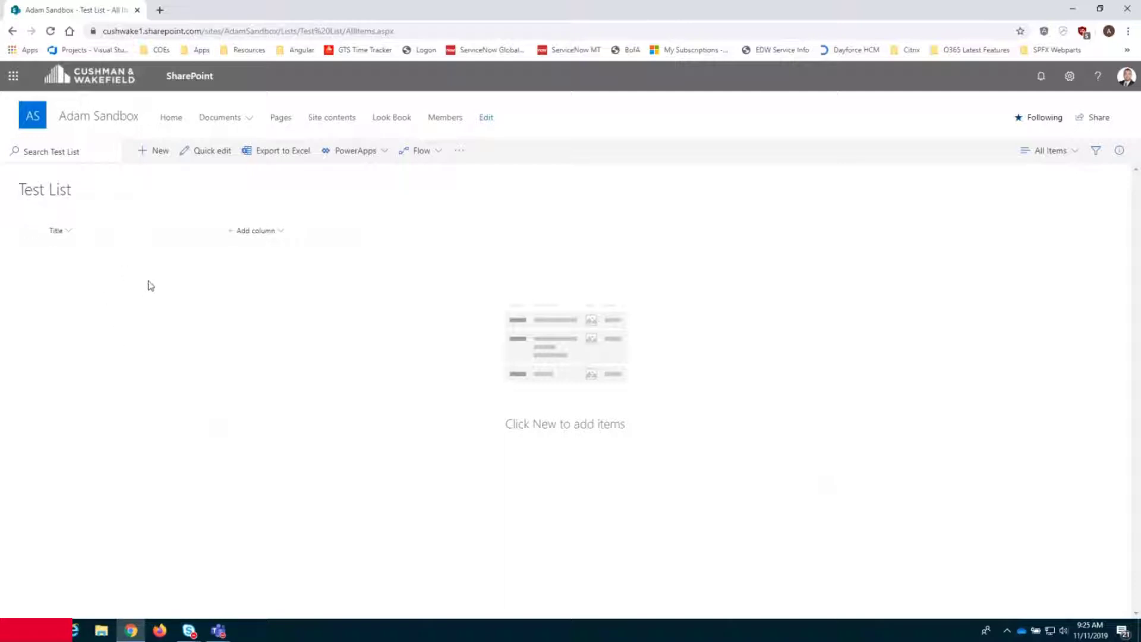
click(69, 231)
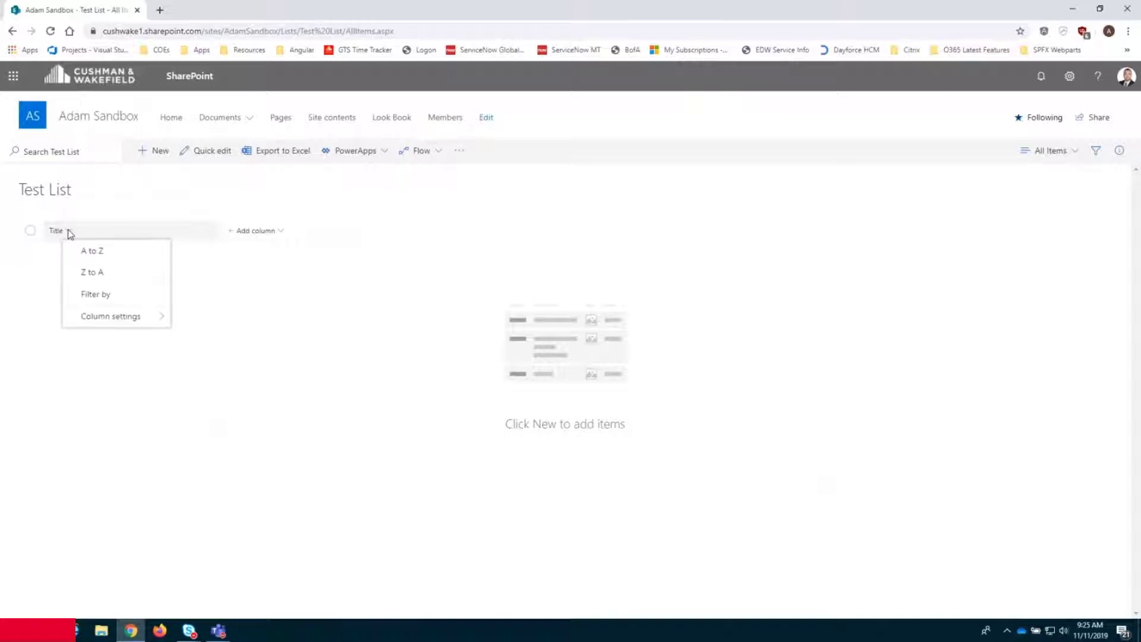
mouse_move(113, 316)
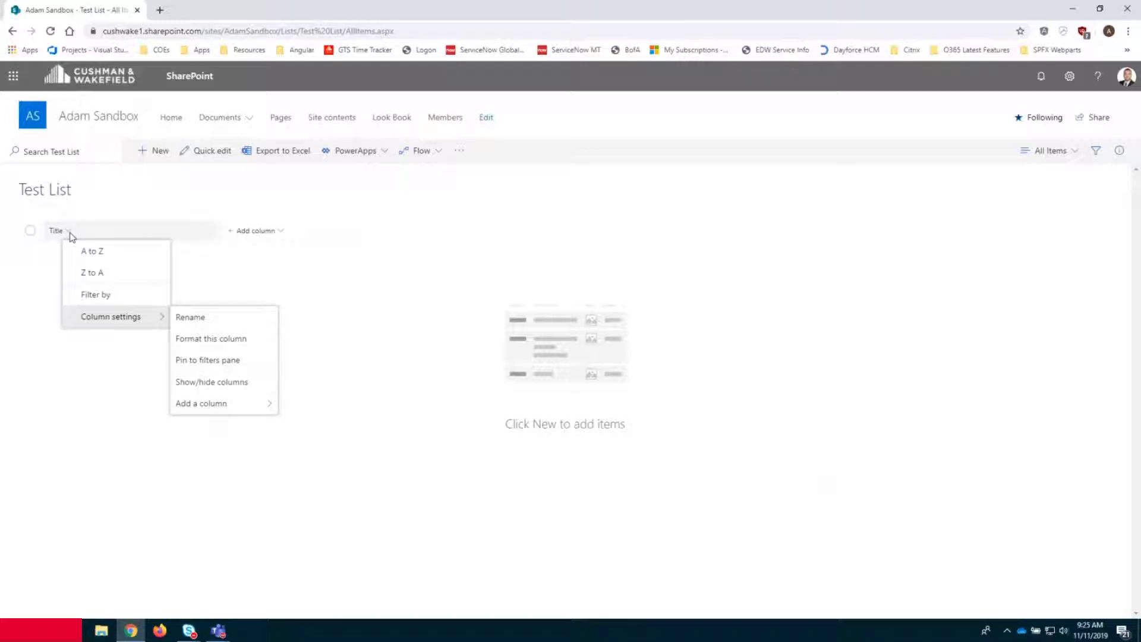
click(190, 319)
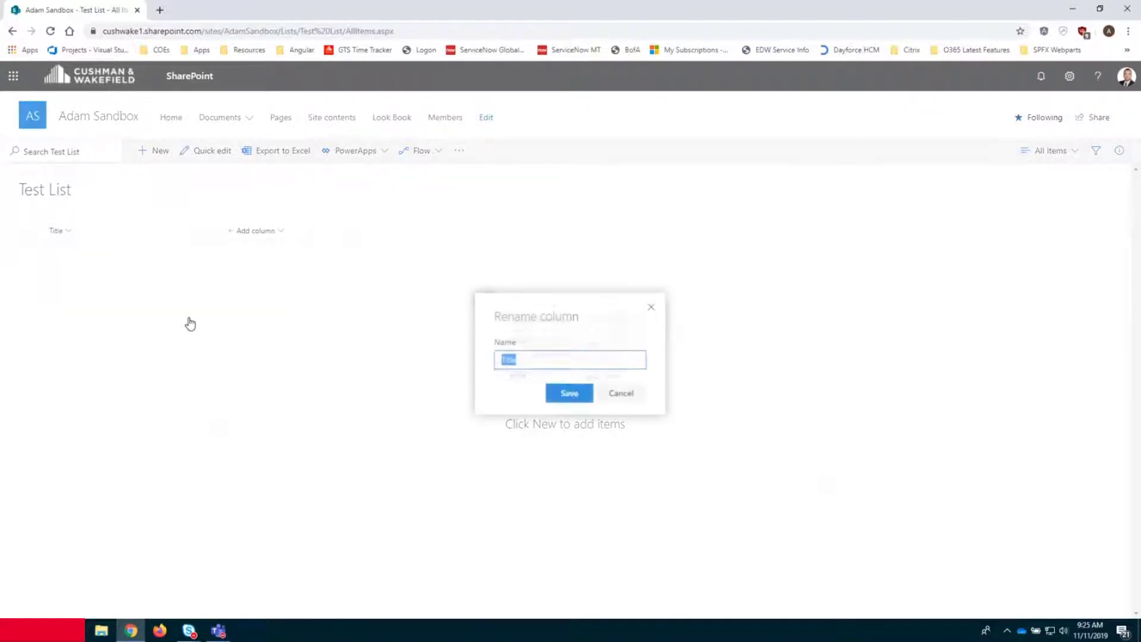
click(624, 397)
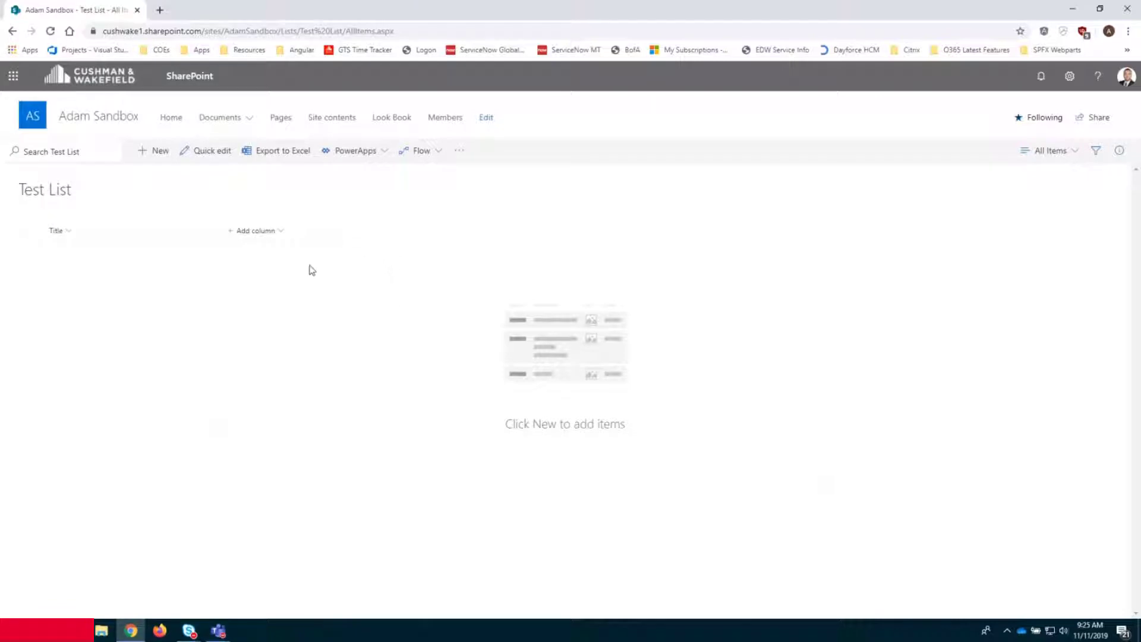
Step: Add a single line of text column named Column 1 to Test List, keeping the default options
click(270, 233)
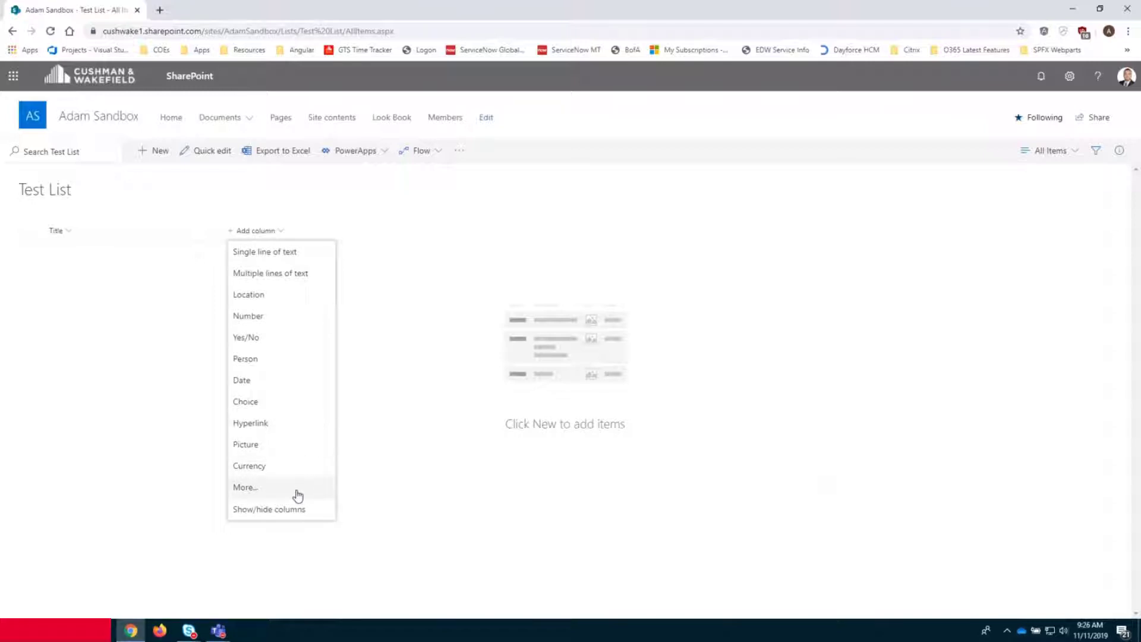
click(288, 256)
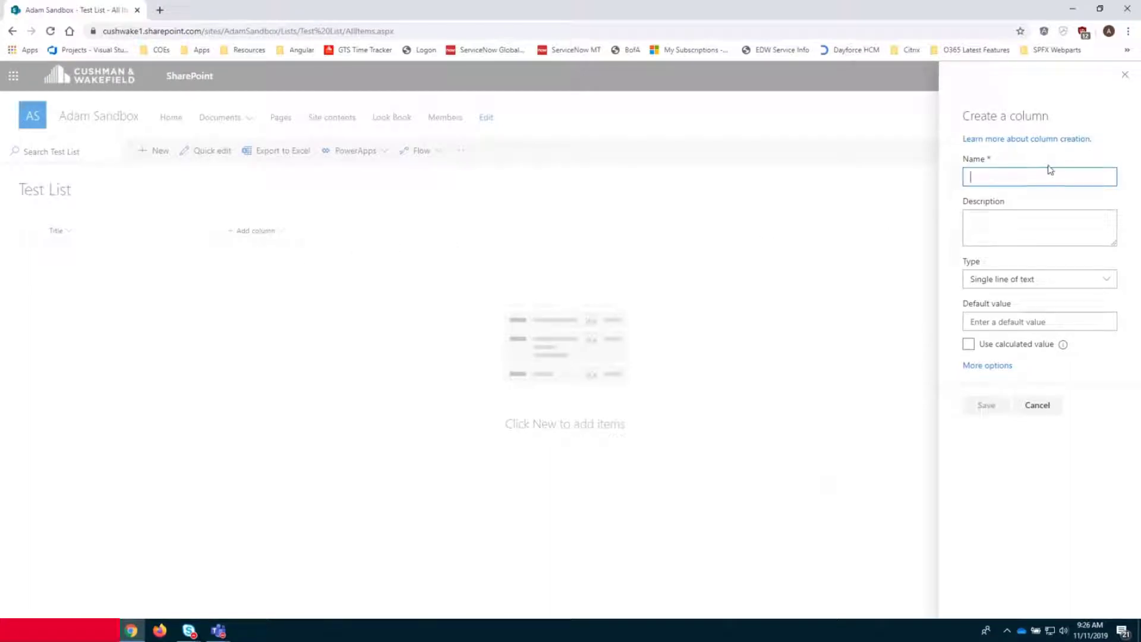
text(Column 1)
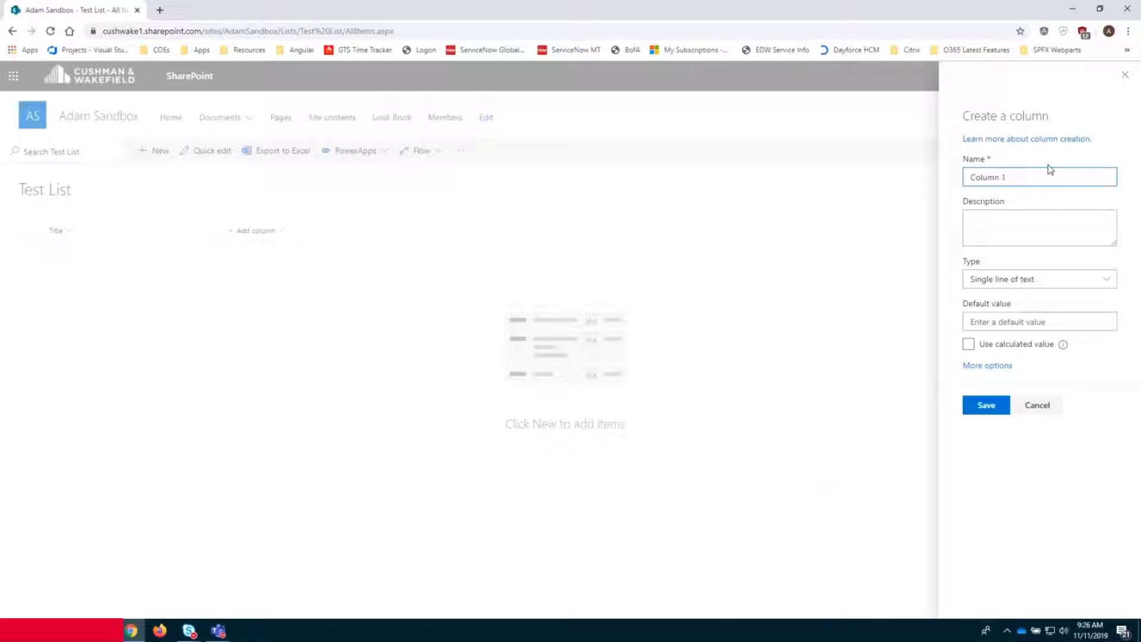
click(1006, 219)
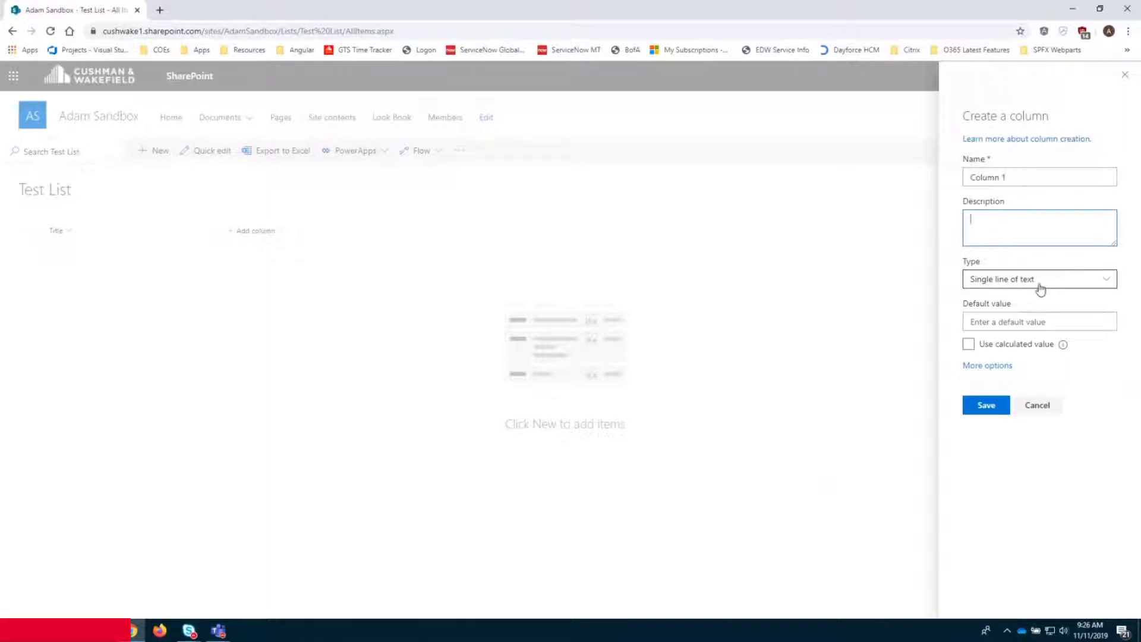
click(1087, 284)
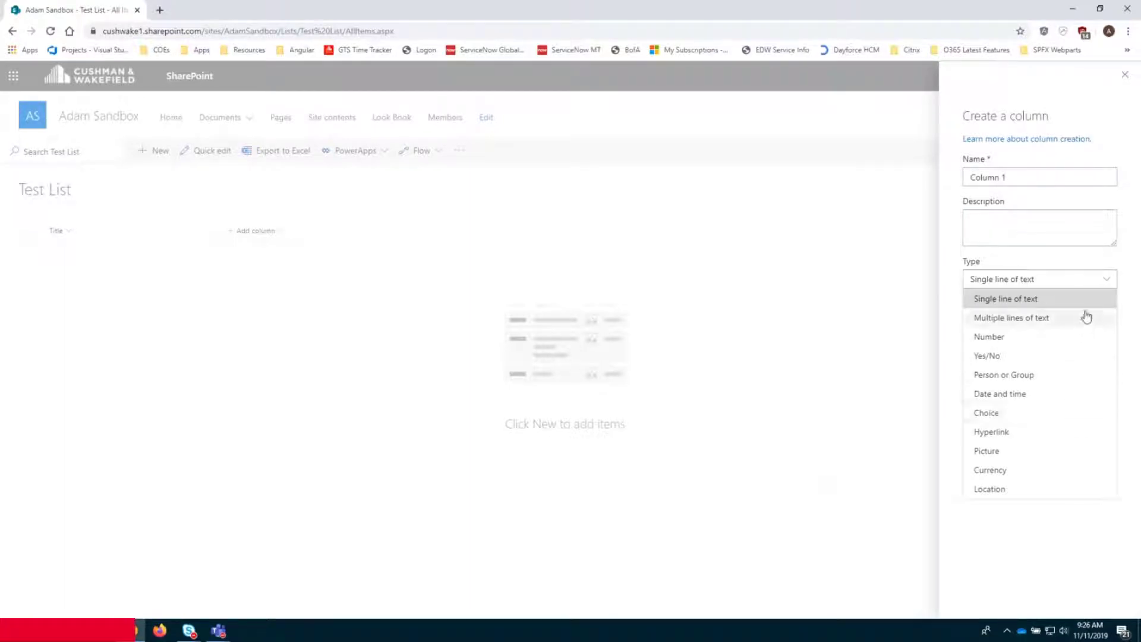
click(1086, 300)
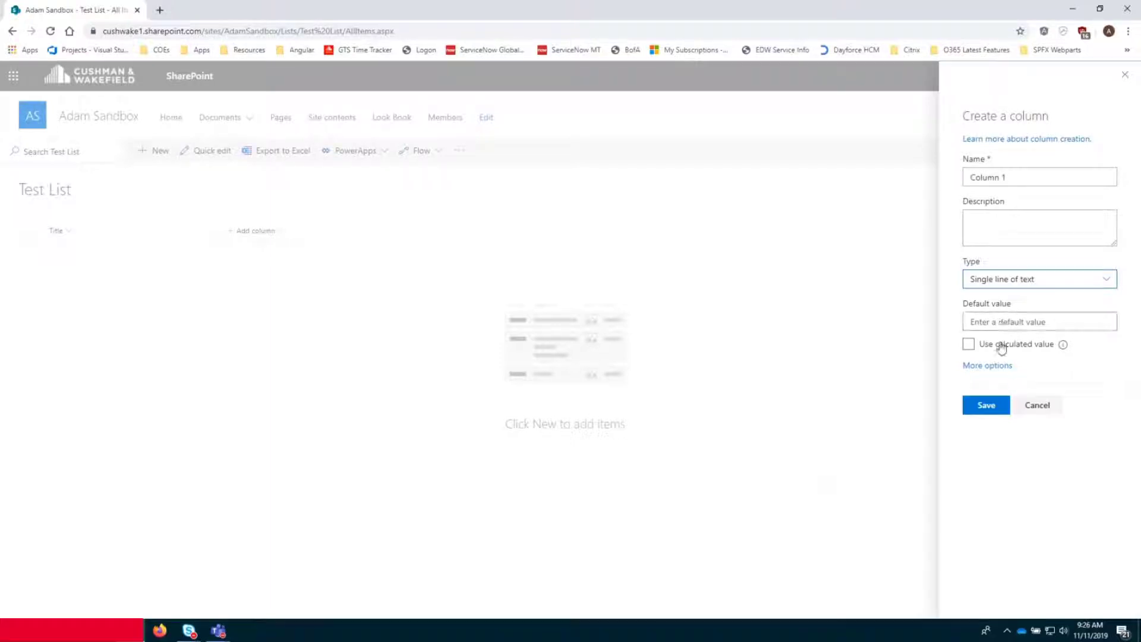
click(973, 371)
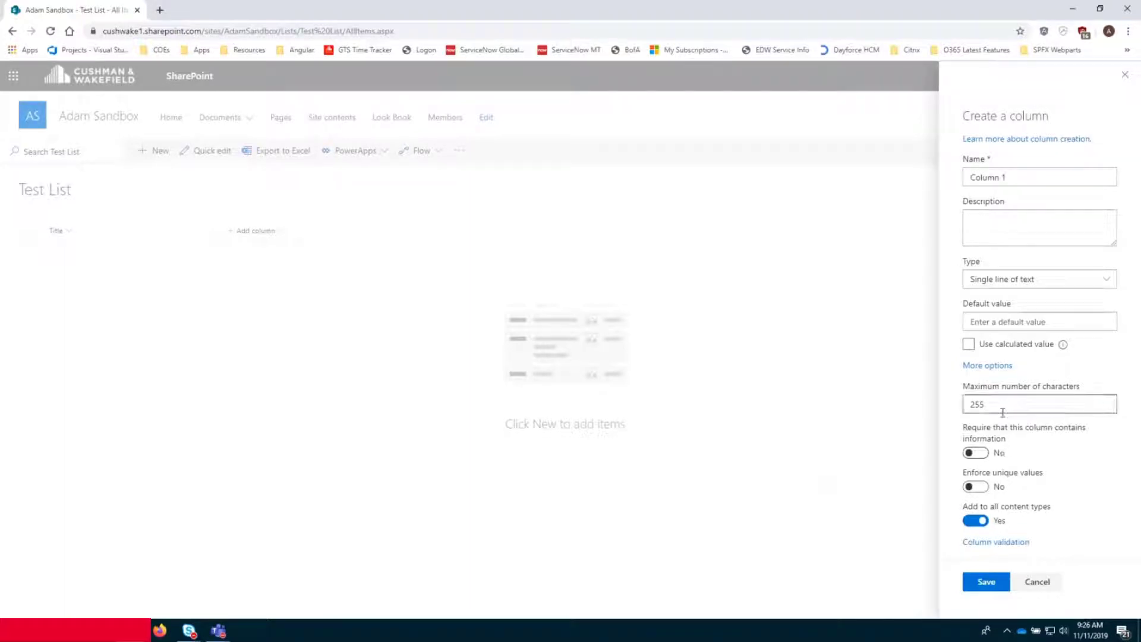
click(985, 583)
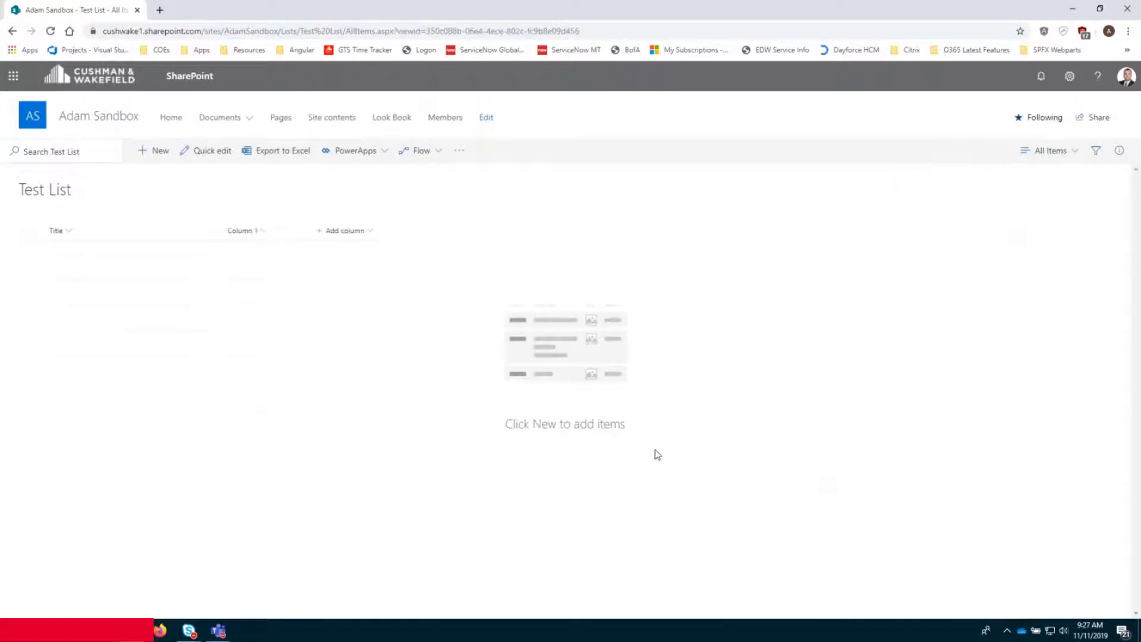
Step: Add a date column named Expiration Date to Test List
click(363, 234)
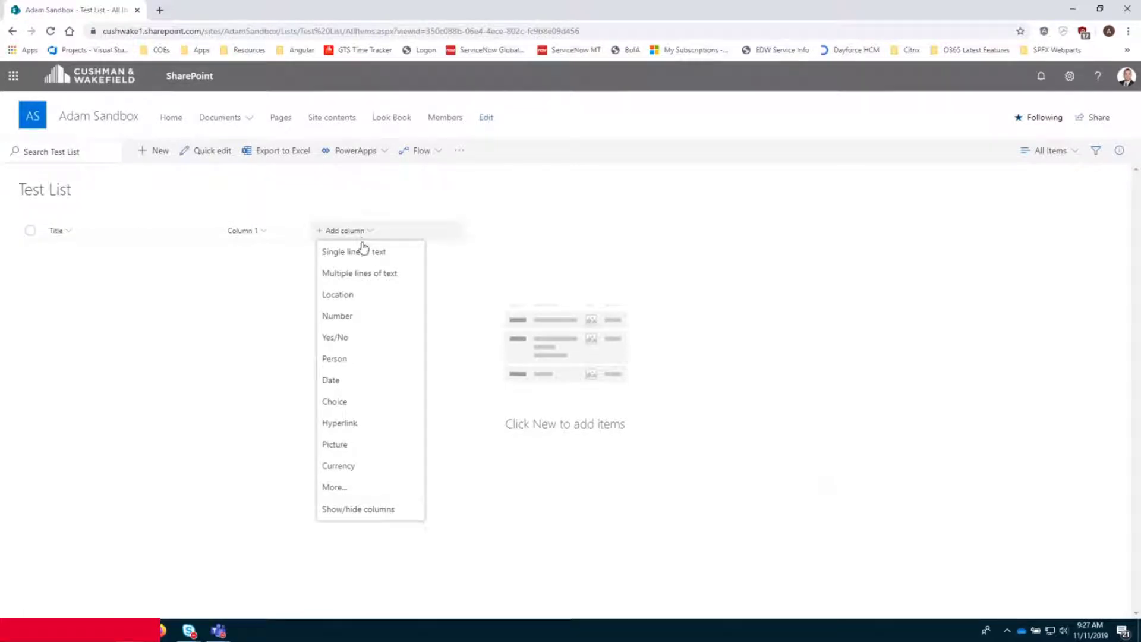
click(348, 388)
text(E)
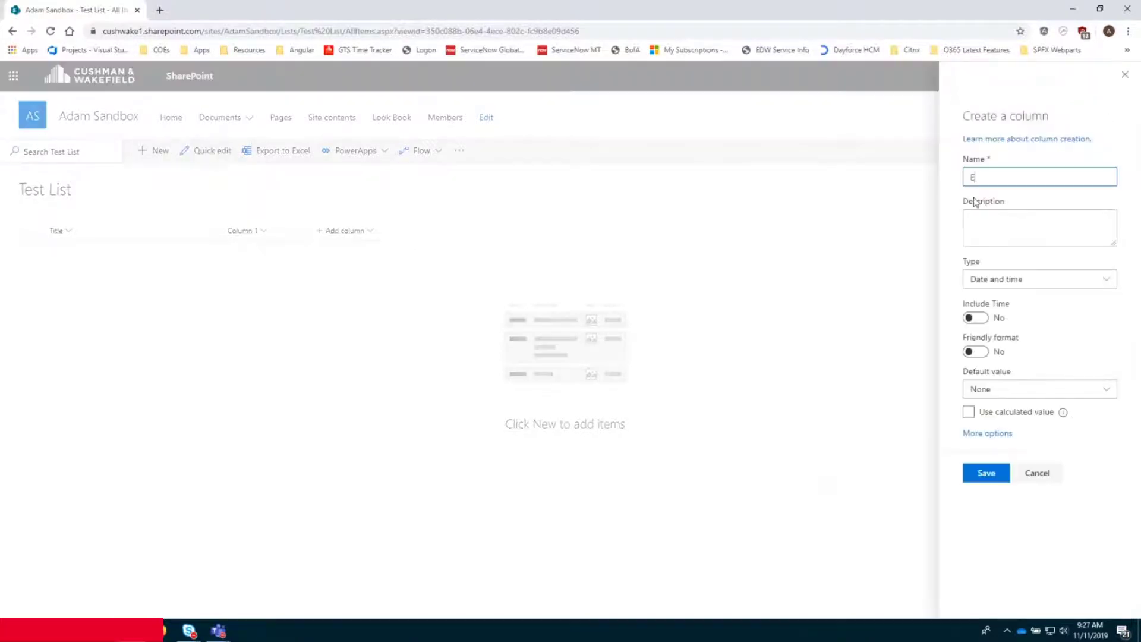
text(xpiration Datie)
click(988, 475)
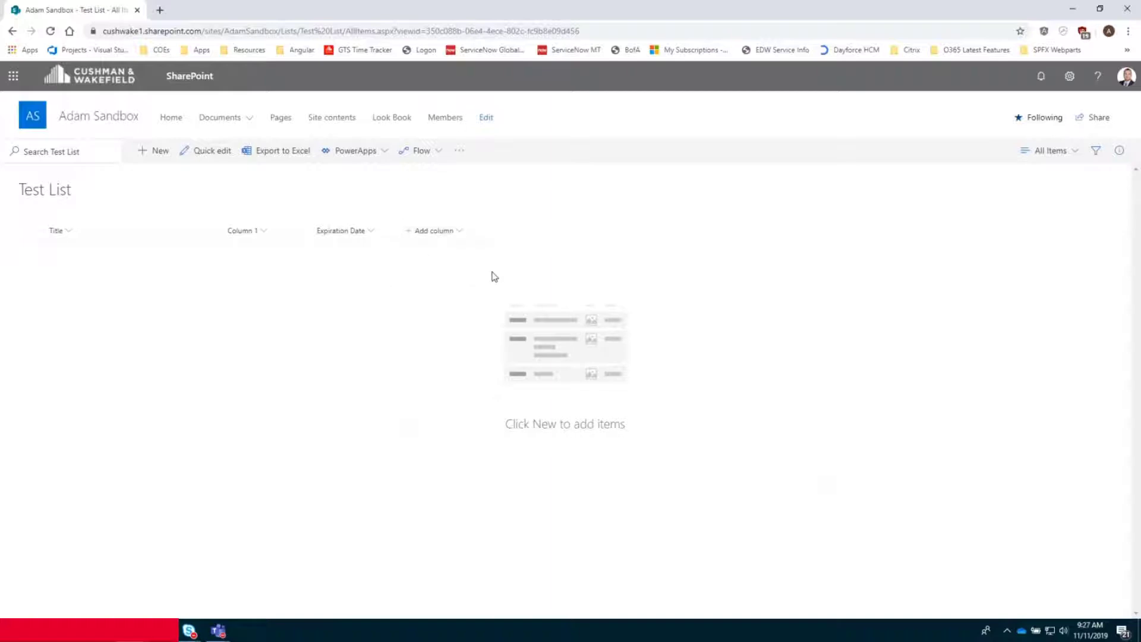
Step: Add a choice column named Choice with the options Choice 1 to Choice 4 and manual values not allowed
click(453, 234)
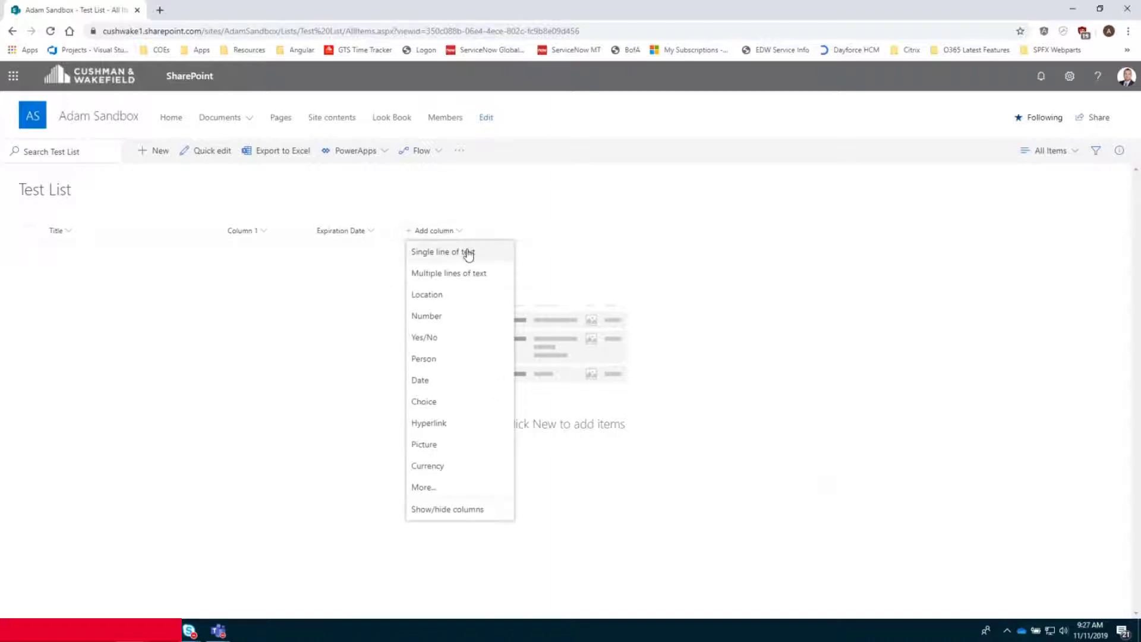
click(455, 403)
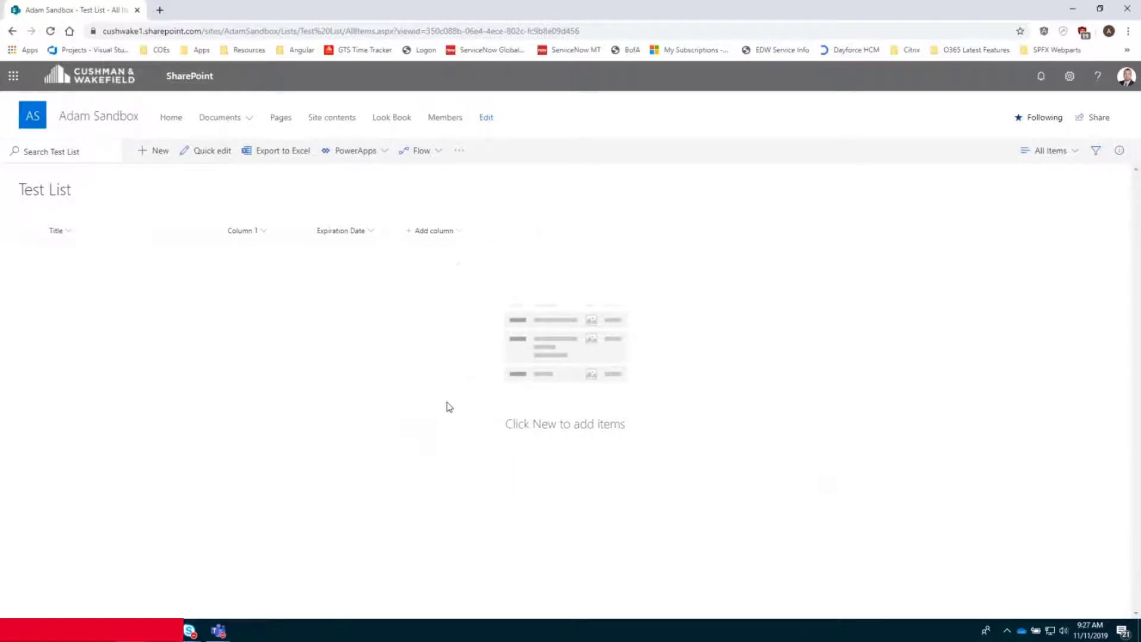
click(1001, 176)
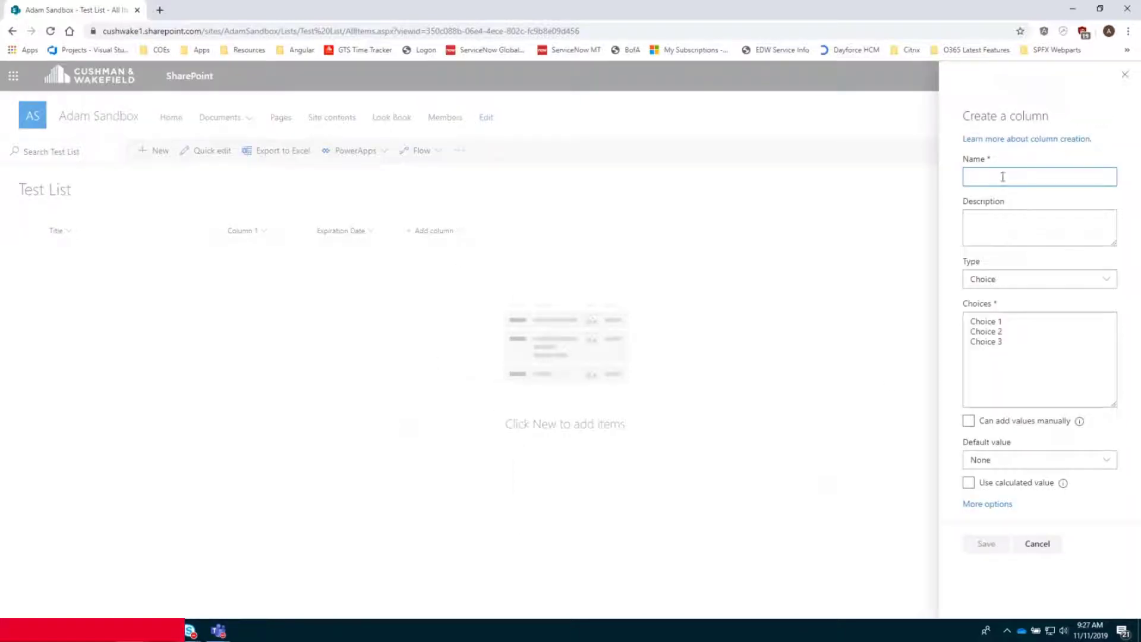
text(Choice)
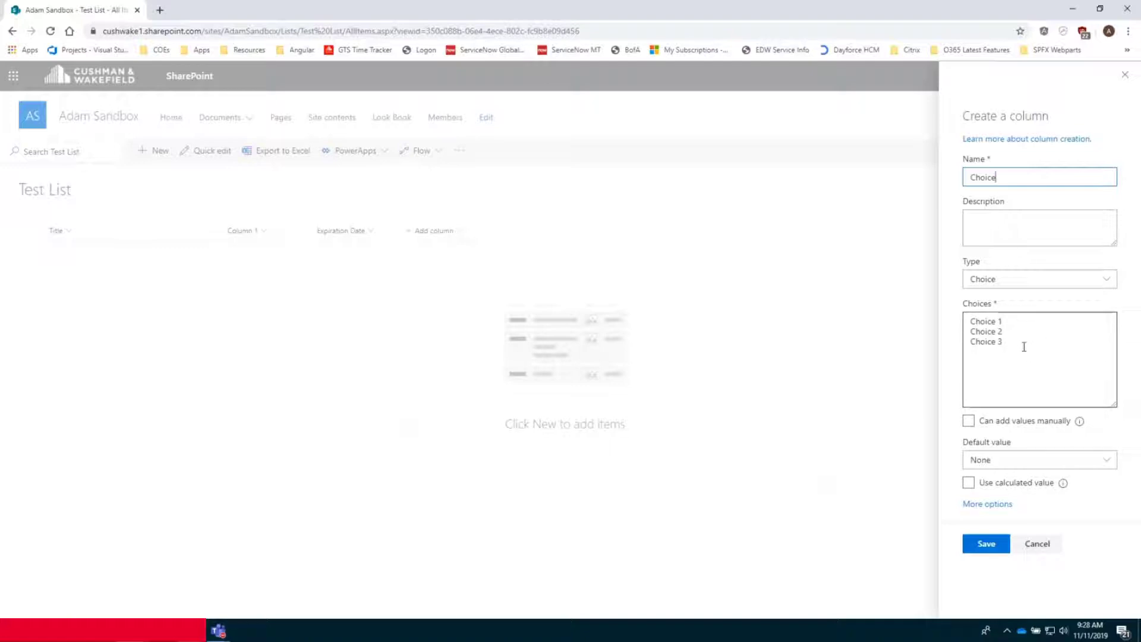
click(1009, 334)
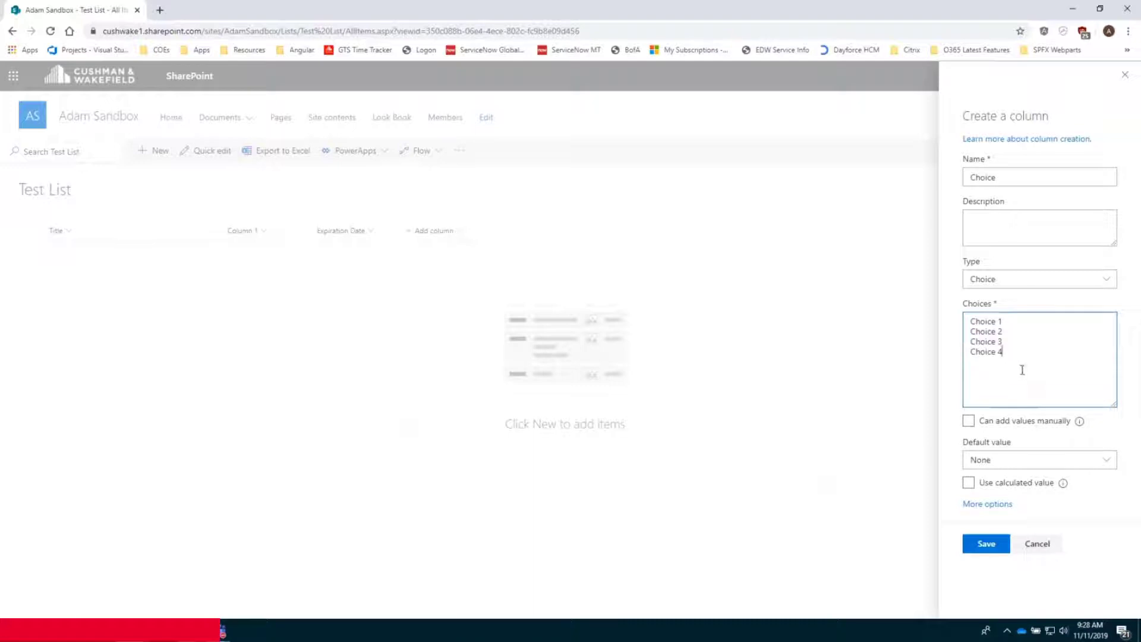
click(969, 424)
click(969, 422)
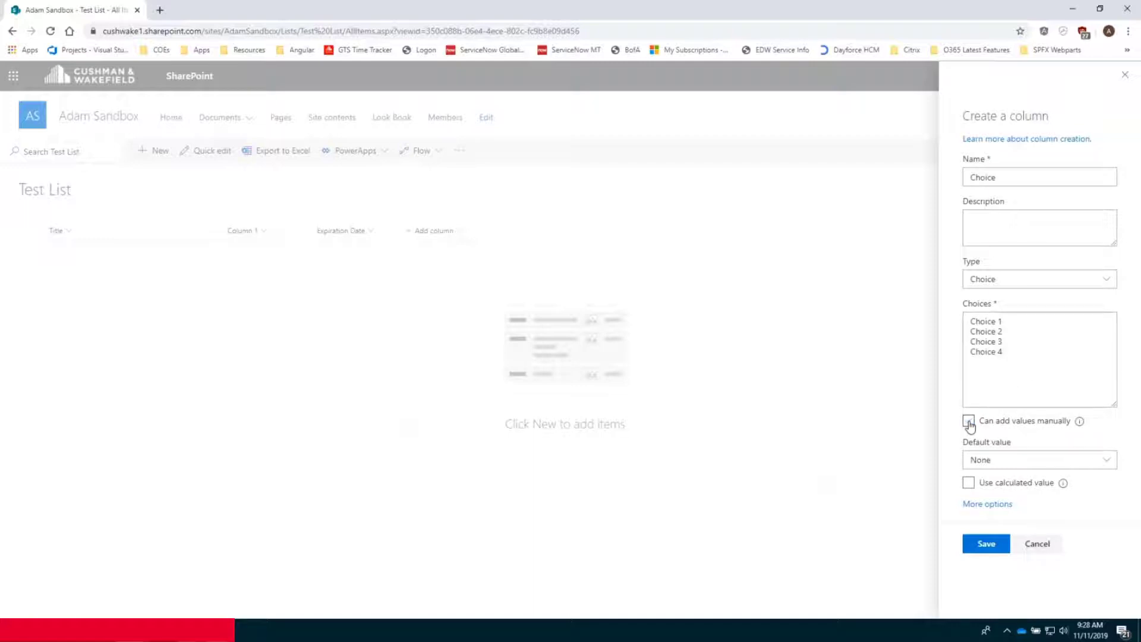
click(987, 544)
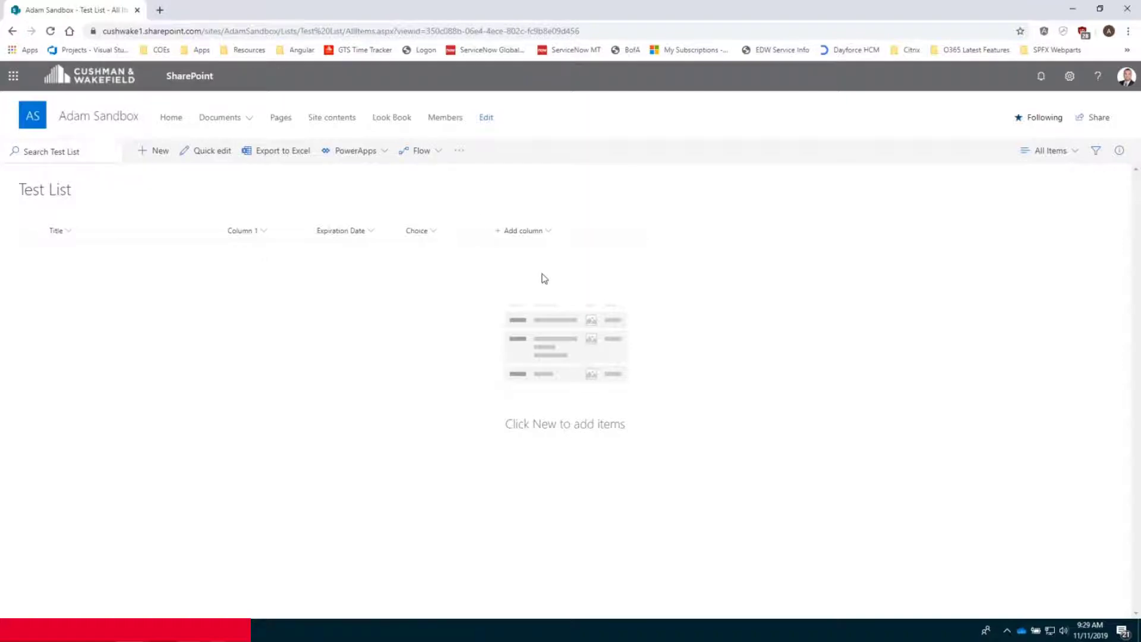
Step: Delete the Choice column from Test List
click(435, 232)
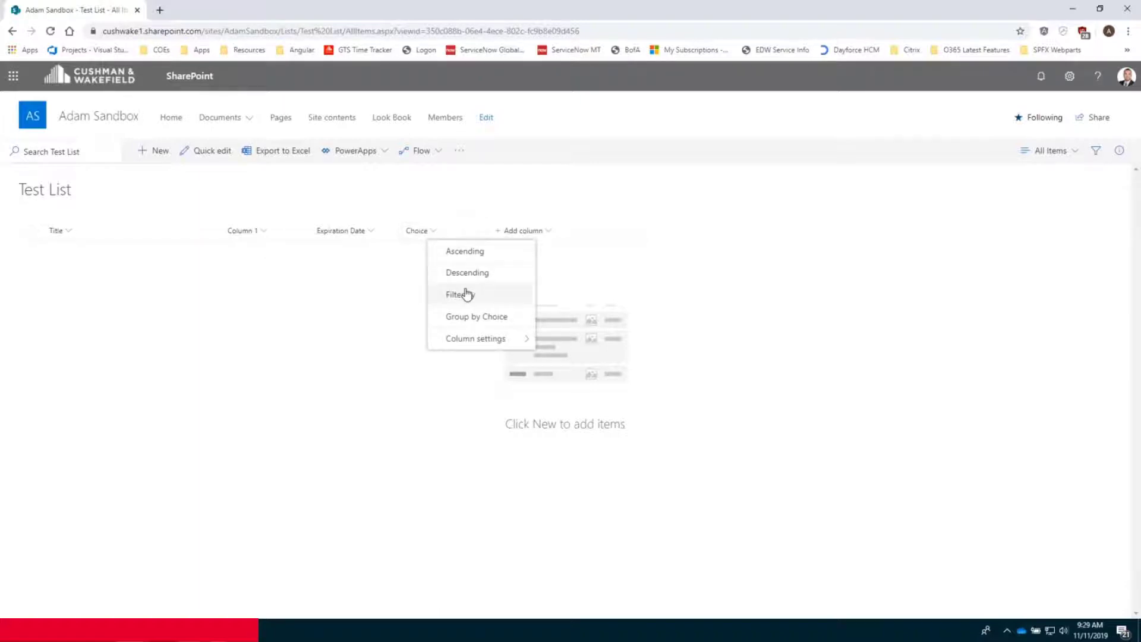
mouse_move(503, 343)
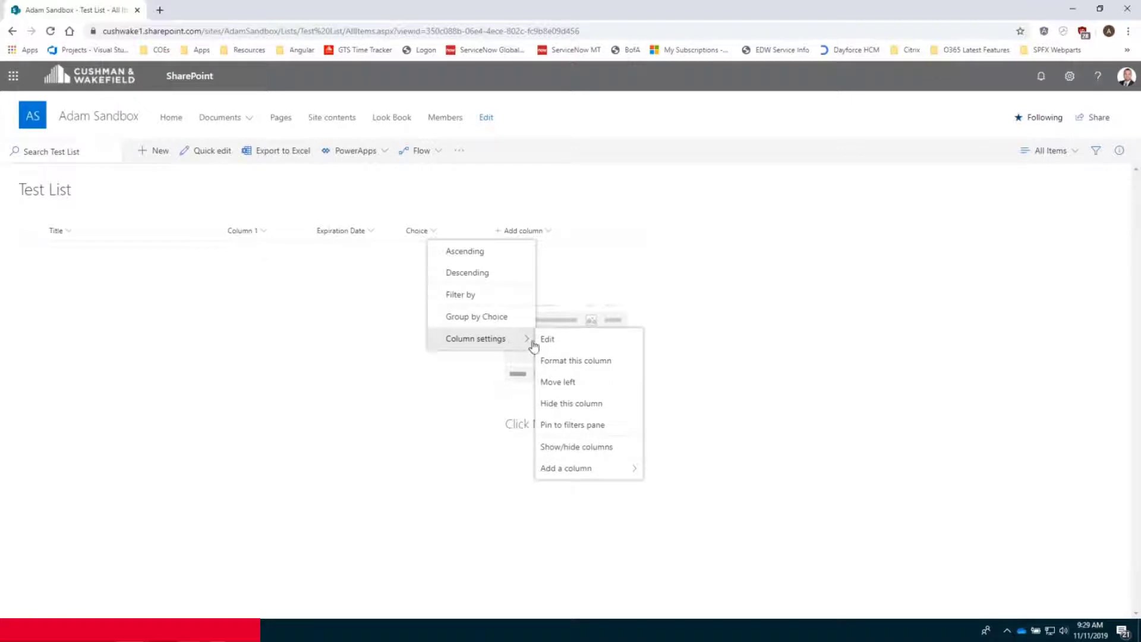
click(564, 343)
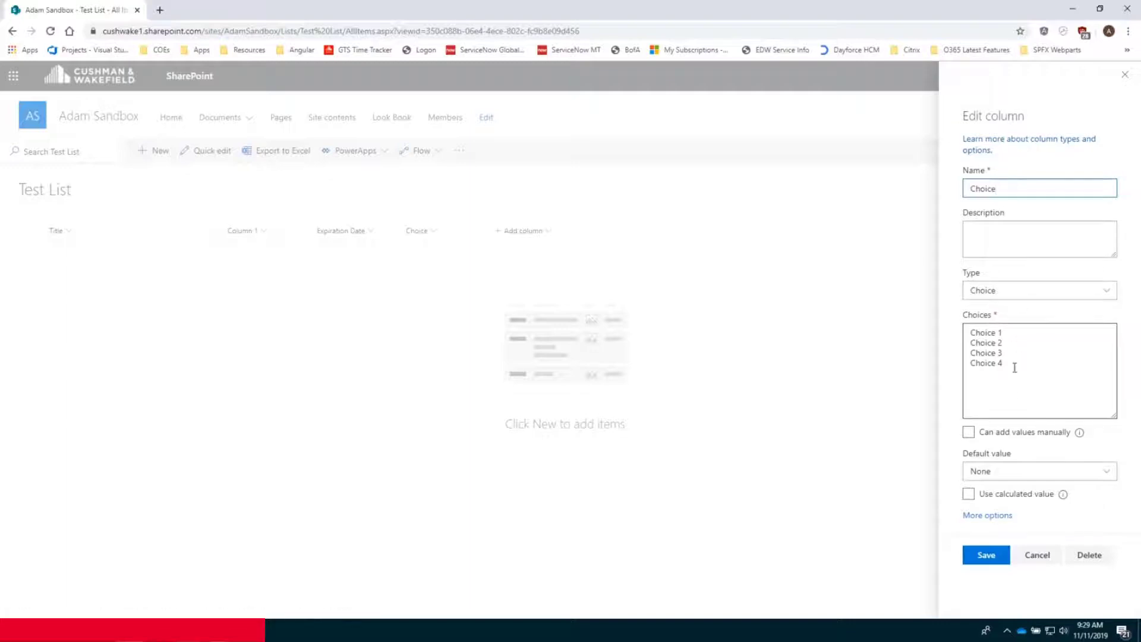
click(1100, 562)
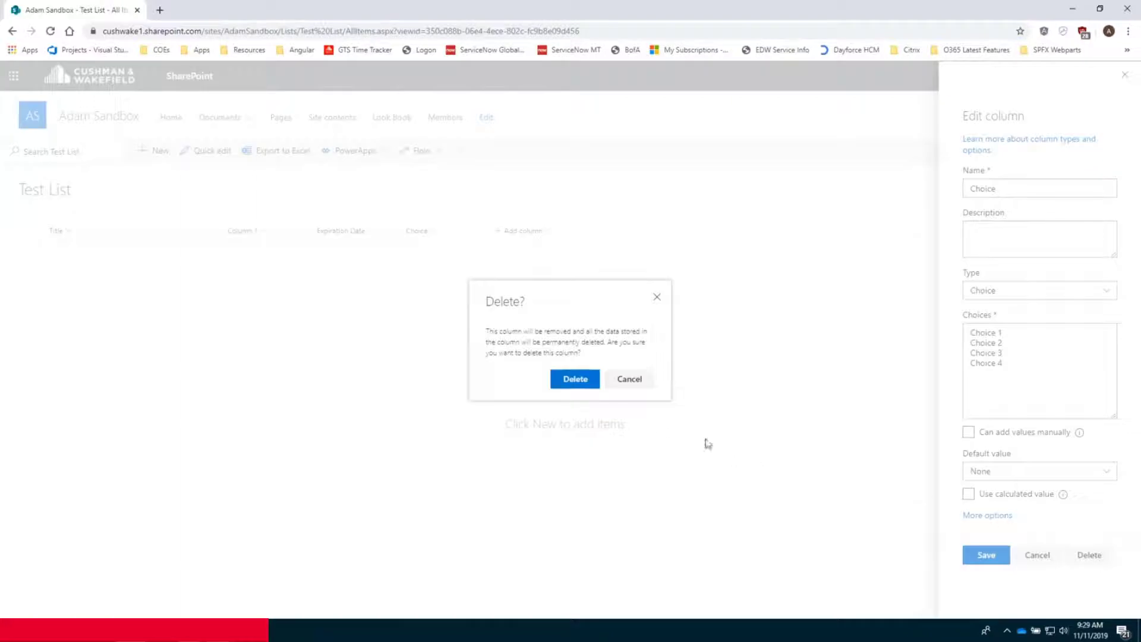
click(574, 381)
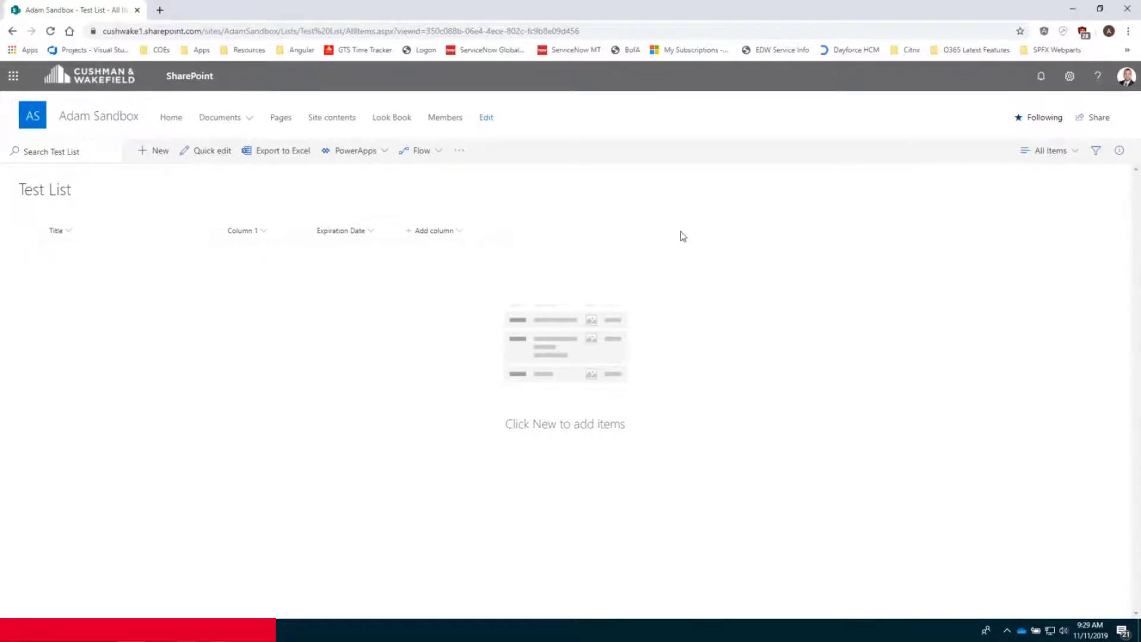
Step: Add a list item titled Title 1 with Column 1 set to Some text and the expiration date 11/11/2019
click(155, 160)
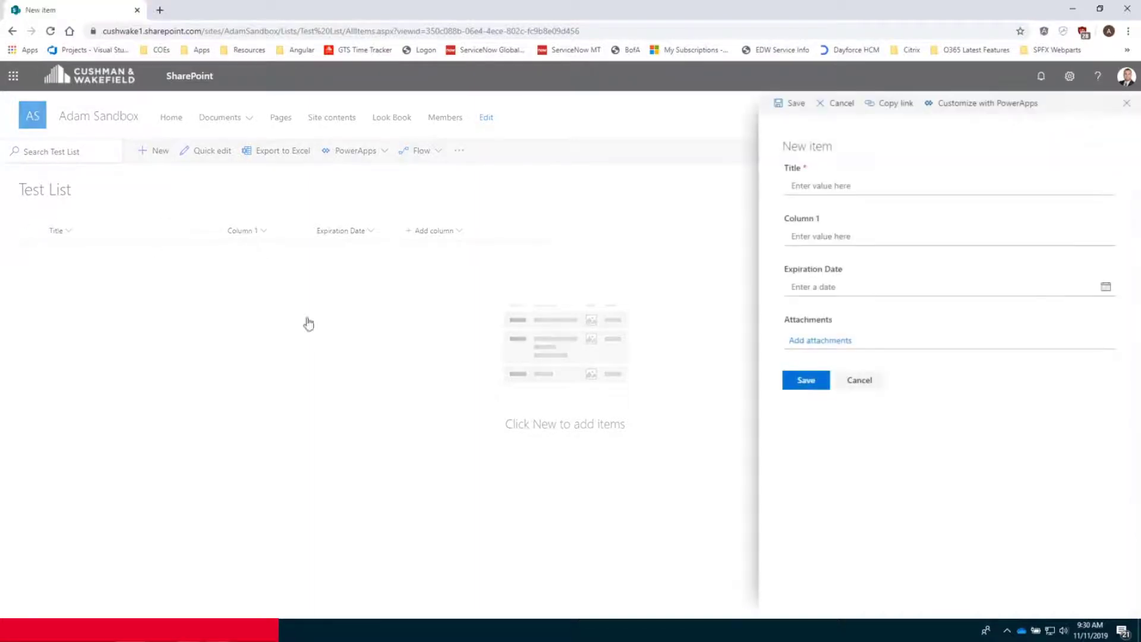
click(840, 186)
text(Title 1)
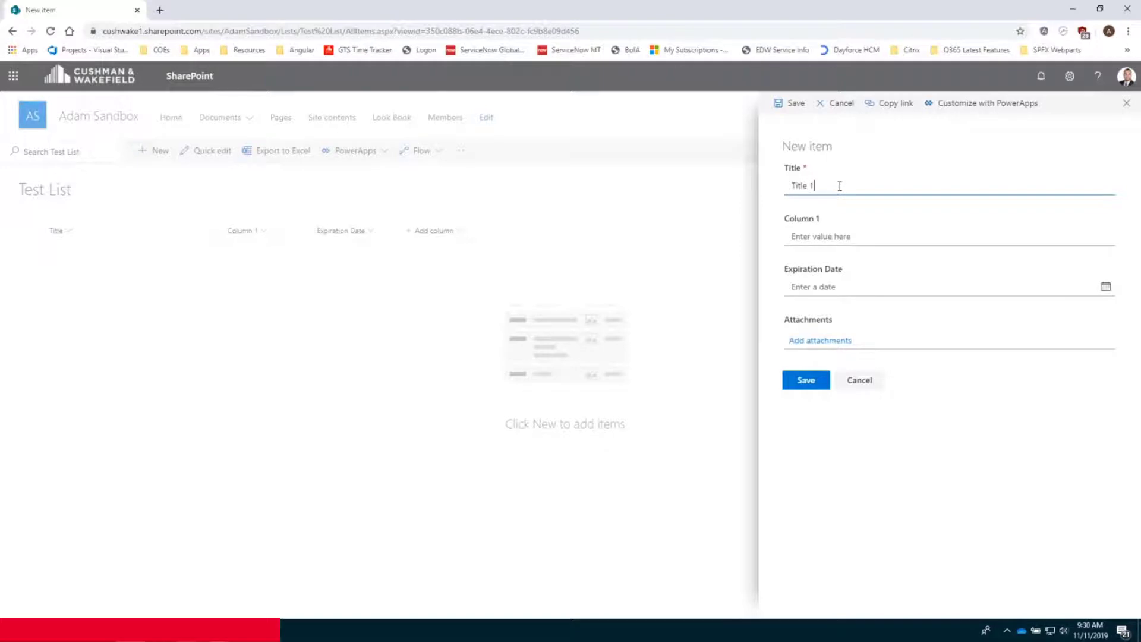
key(Tab)
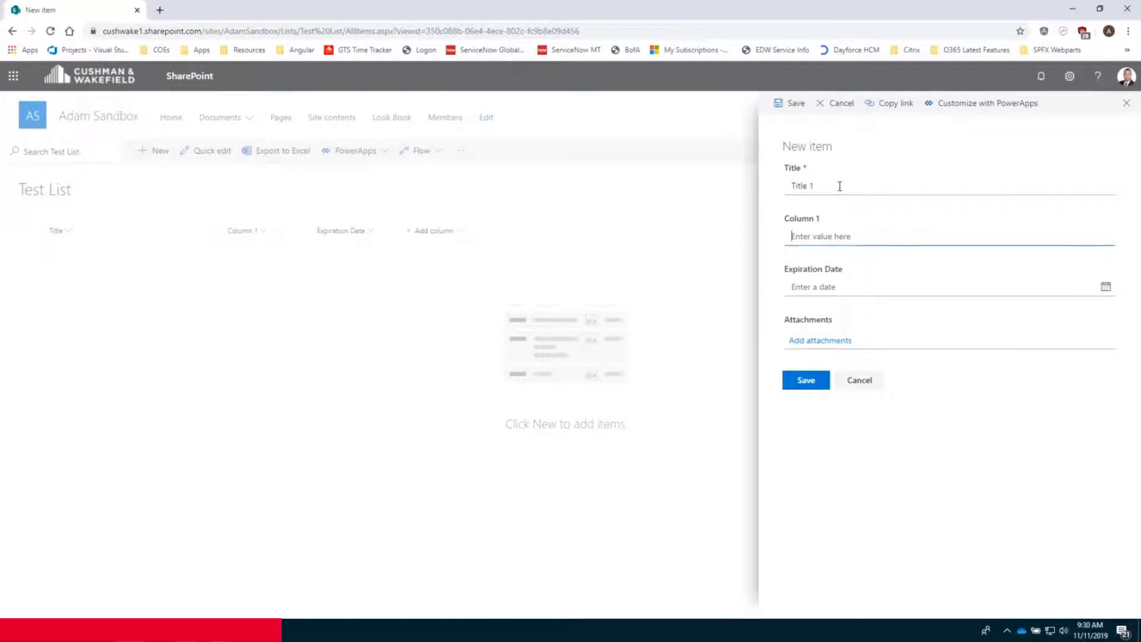
text(Some text)
click(1104, 288)
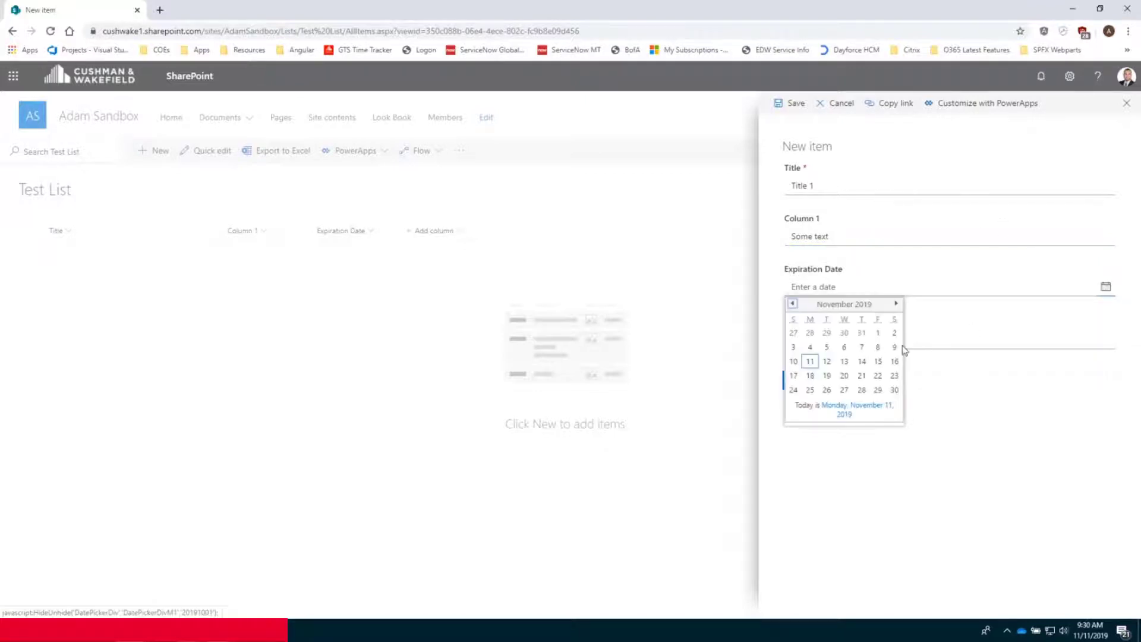
click(809, 361)
click(808, 382)
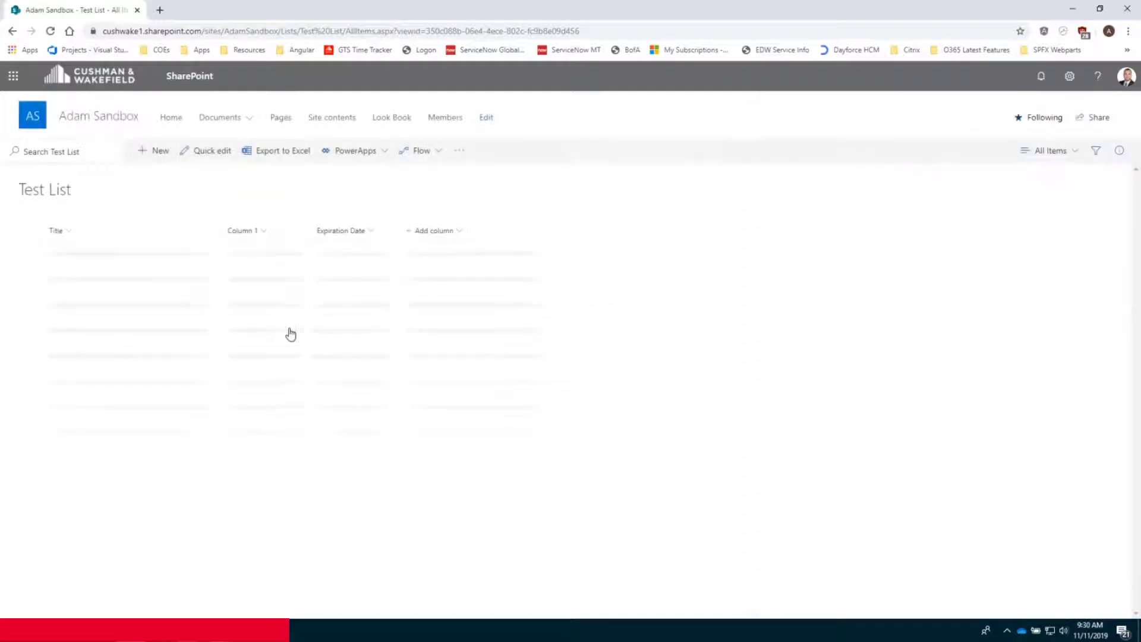
Step: Add a list item titled Title 2 with Column 1 set to Some Text 2 and the expiration date 11/12/2019
click(156, 151)
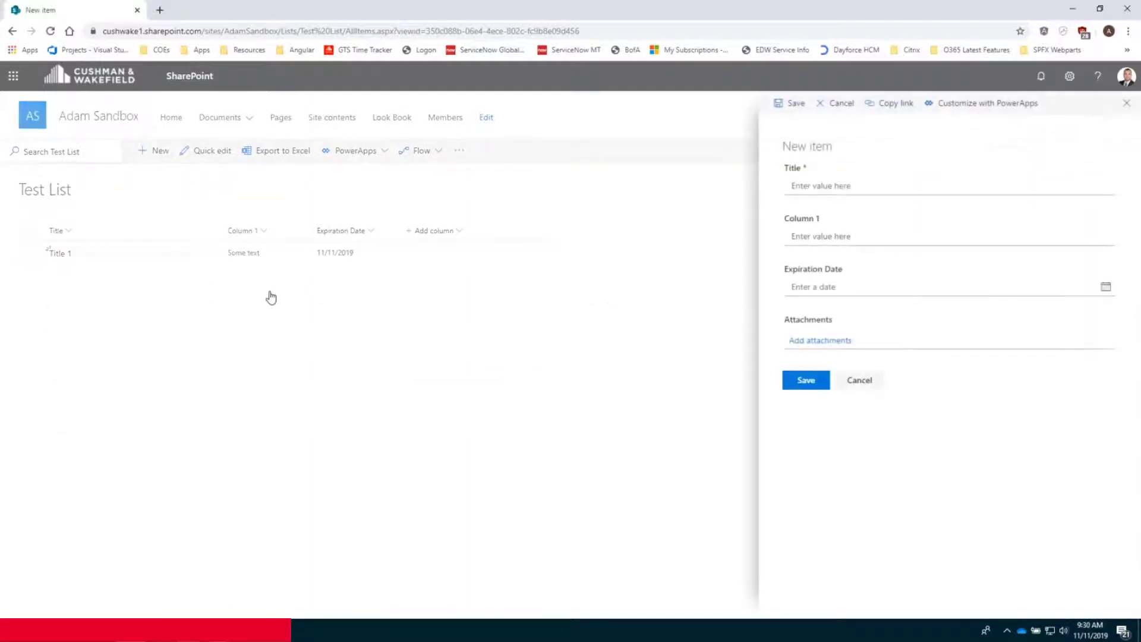
click(798, 188)
text(t)
key(BackSpace)
text(Title)
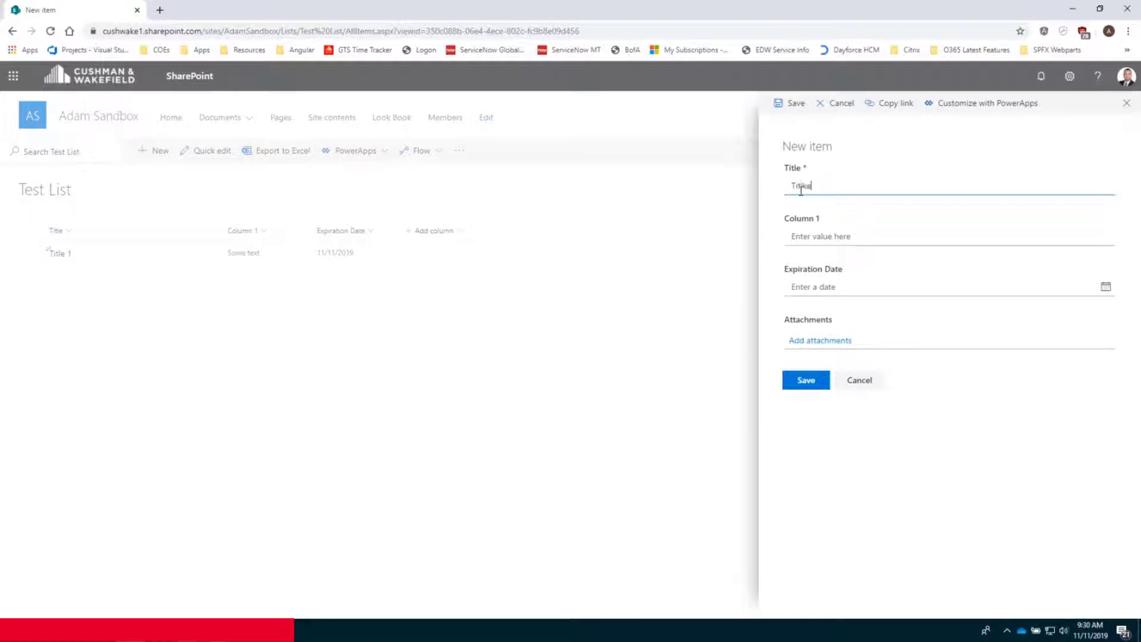
text( 2)
key(Tab)
text(Some Text 2)
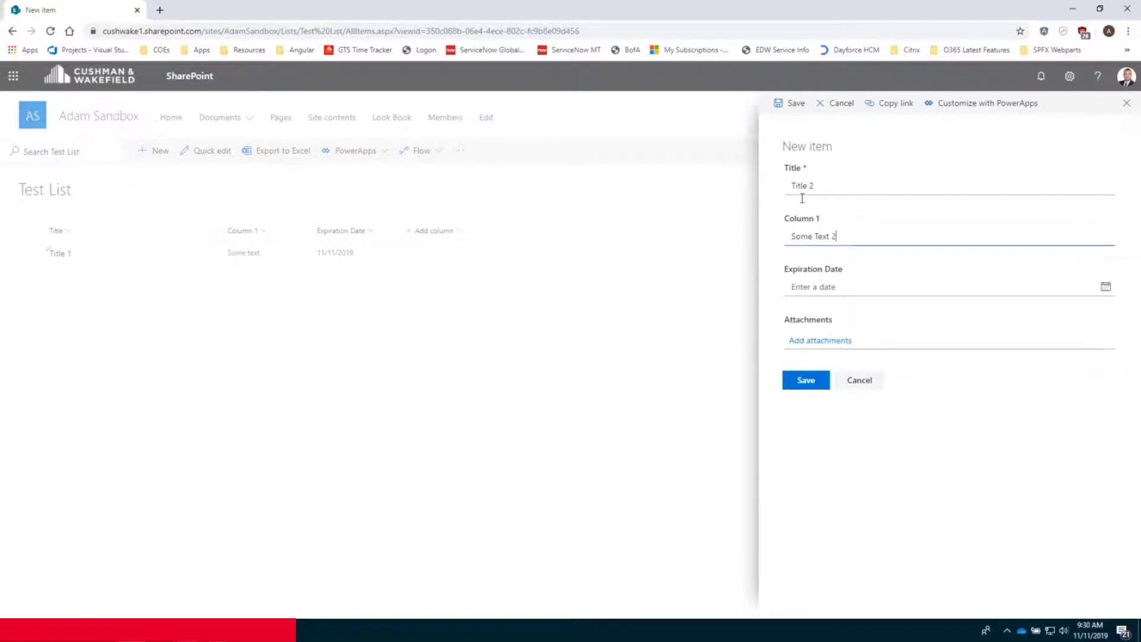
click(1106, 286)
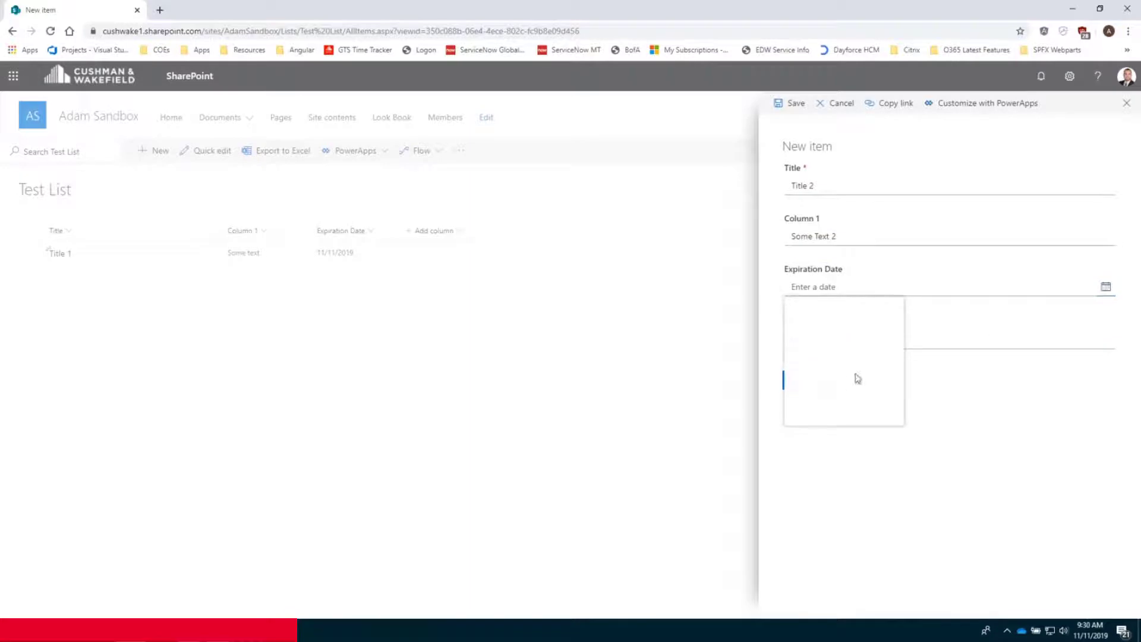
click(827, 362)
click(821, 382)
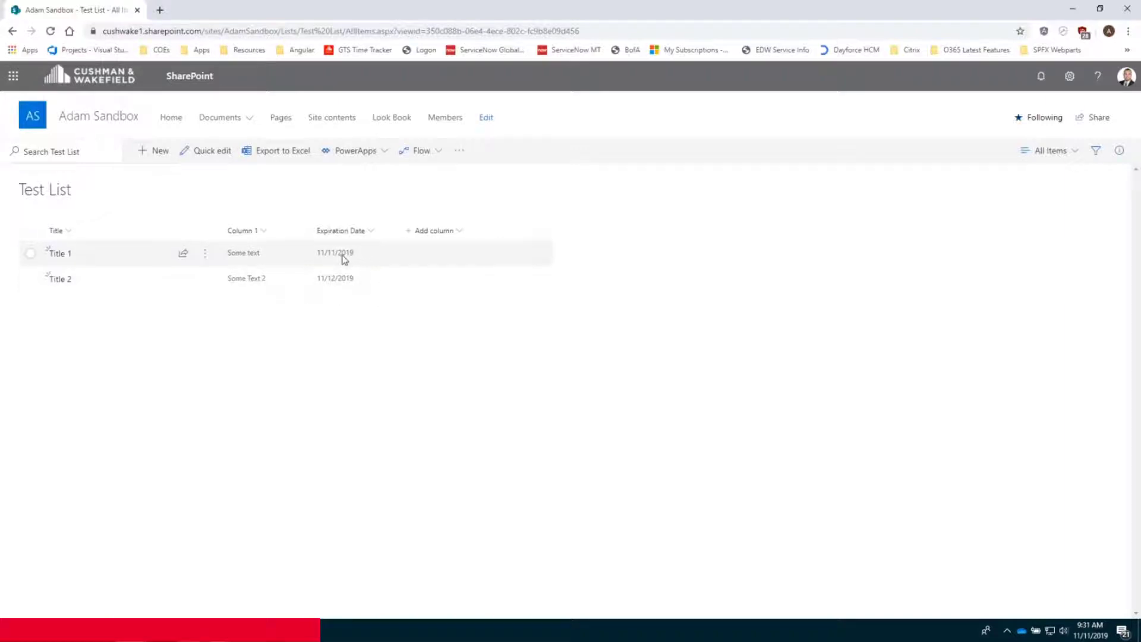
Step: Filter Test List by Expiration Date to show only items dated 11/11/2019
click(372, 232)
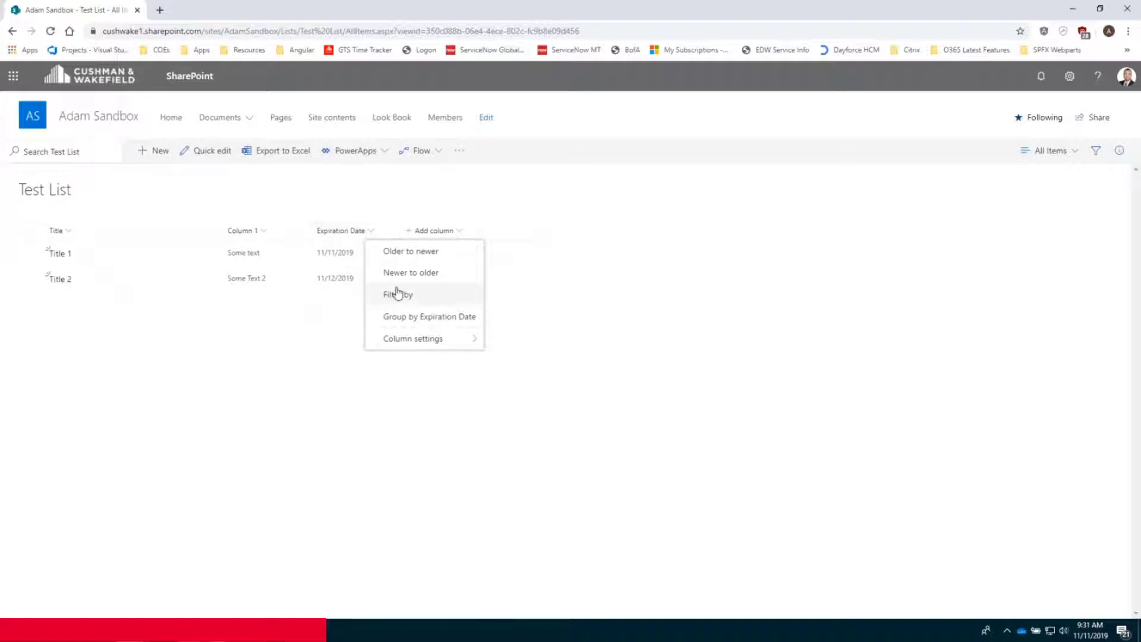
click(399, 301)
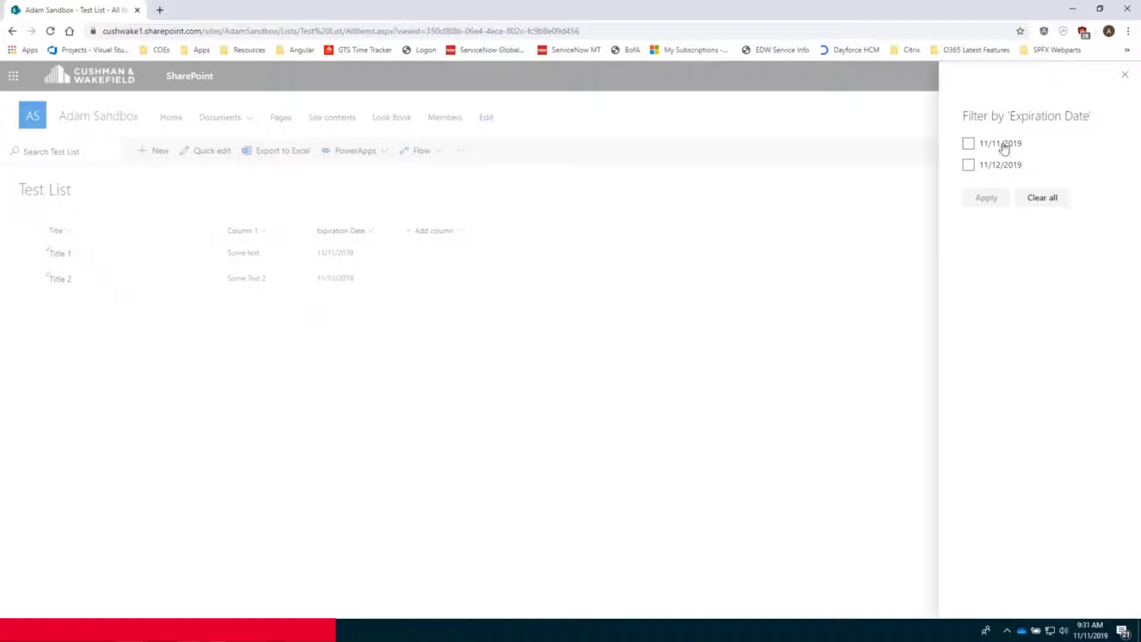
click(968, 145)
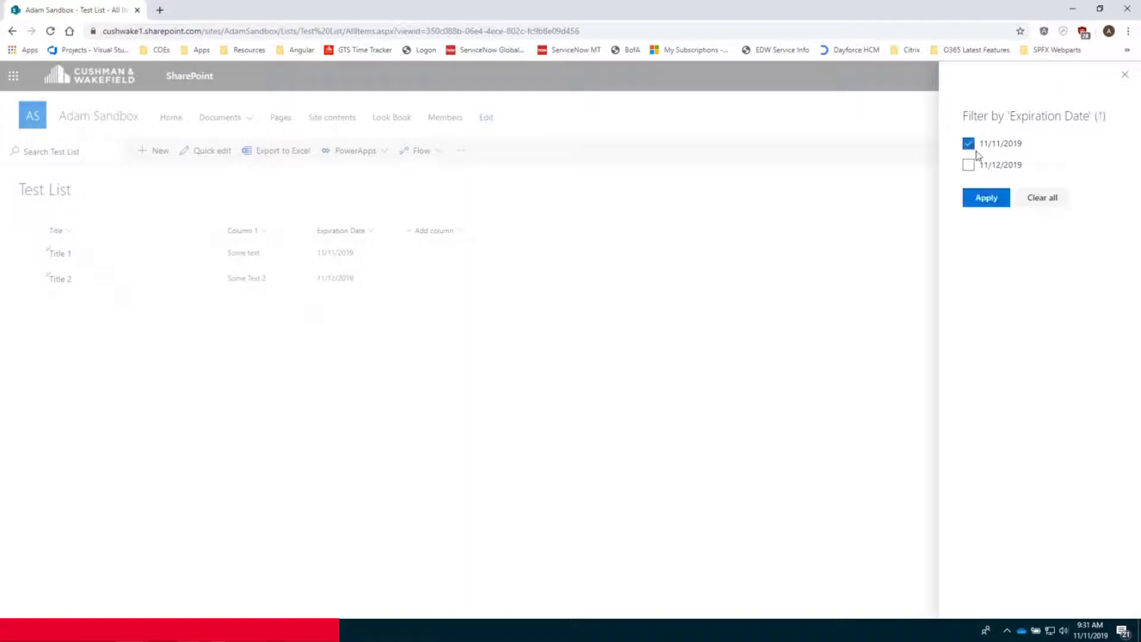
click(986, 198)
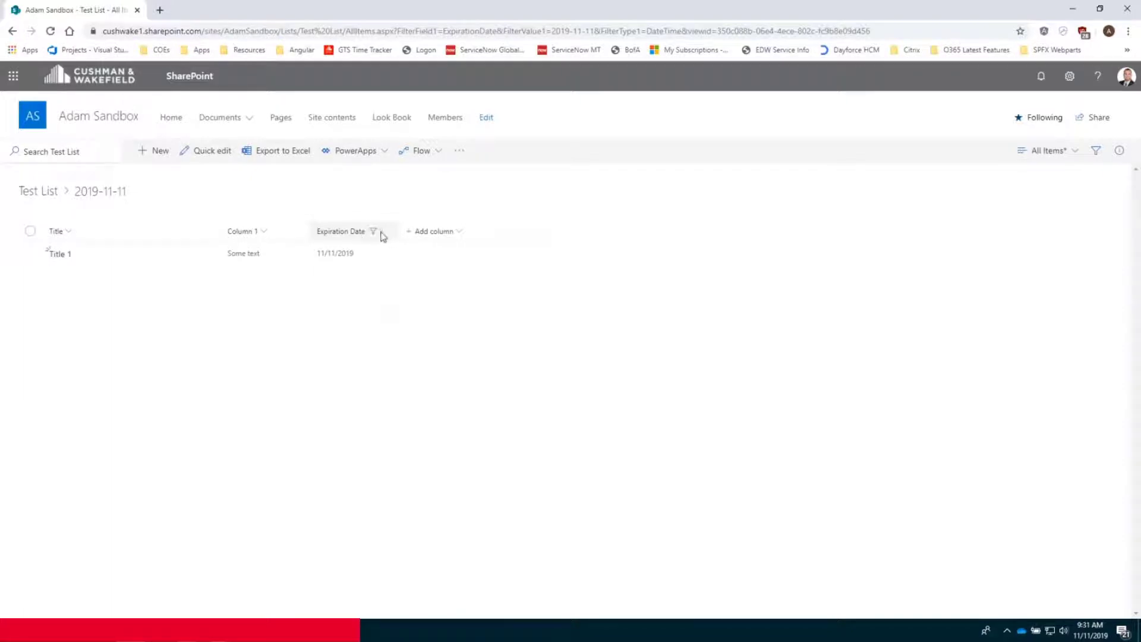
Step: Replace the expiration date filter with a filter on Title 1, and clear all filters from the list
click(1096, 154)
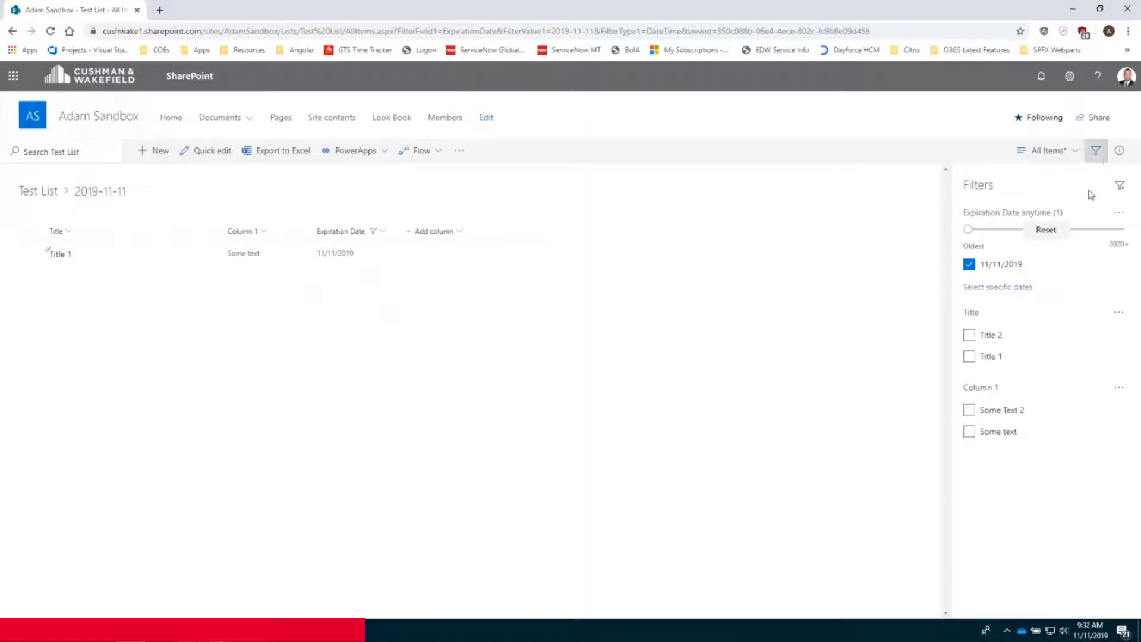
click(969, 356)
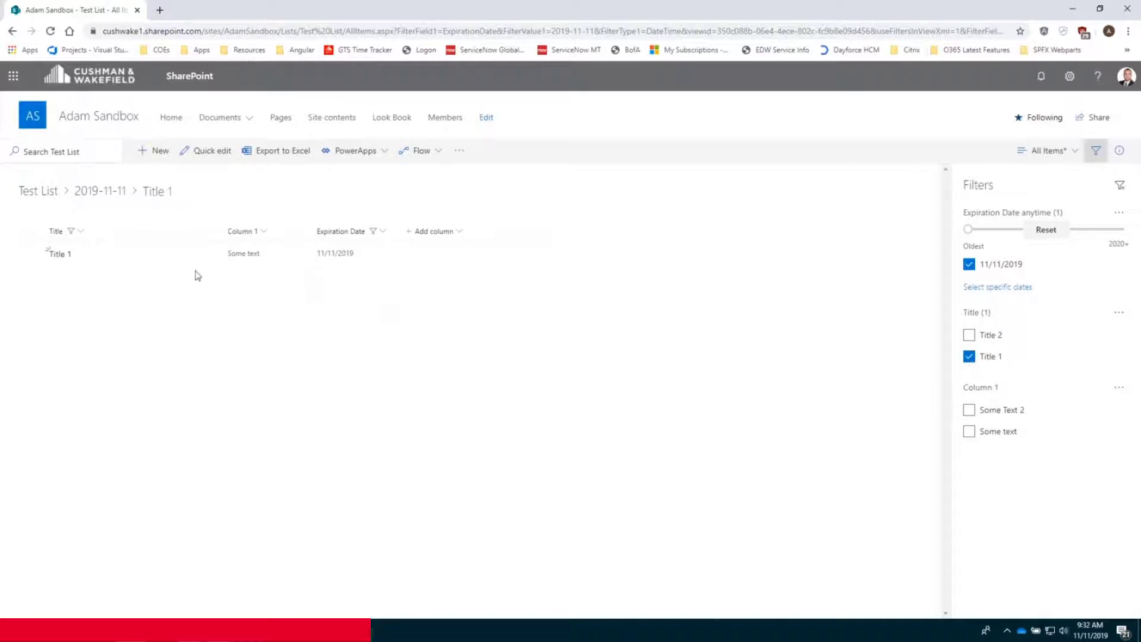
click(969, 265)
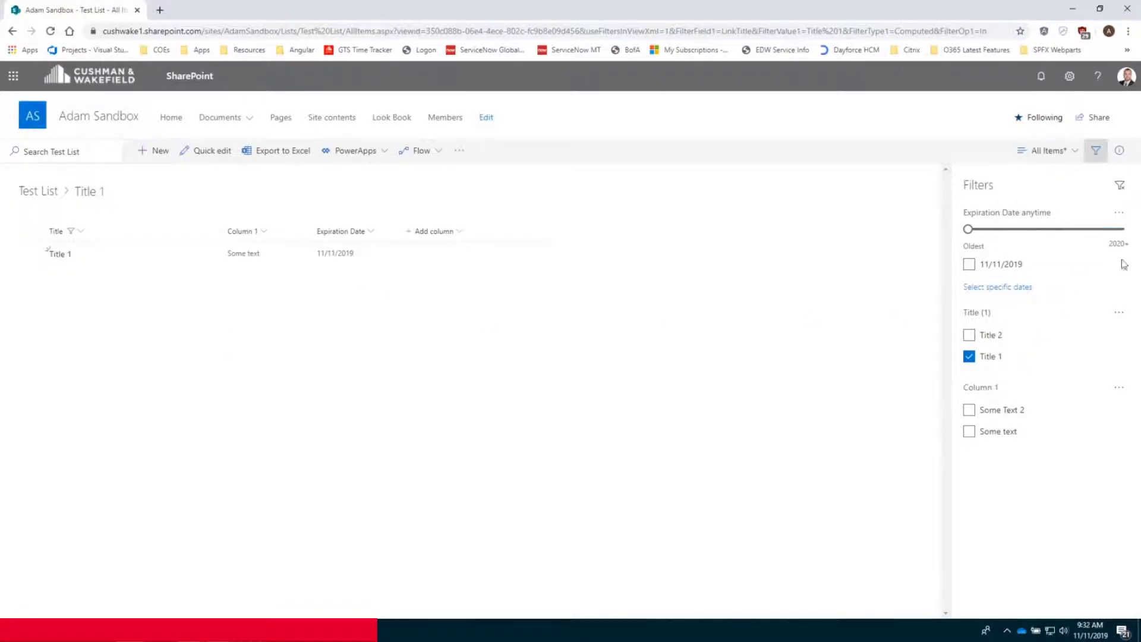
click(1121, 189)
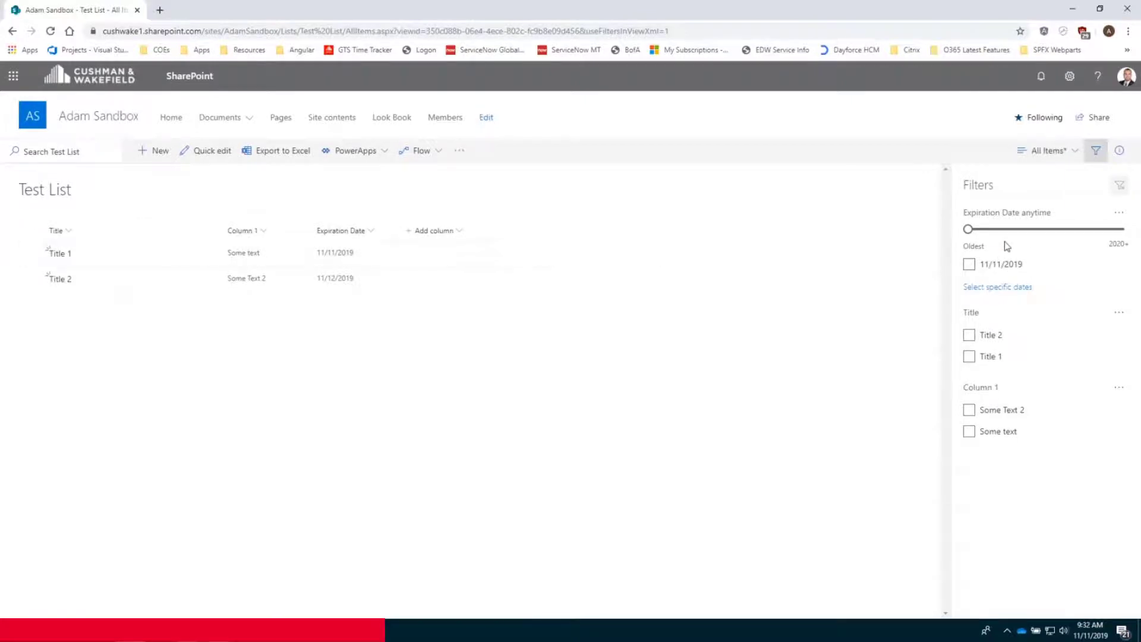
click(1096, 151)
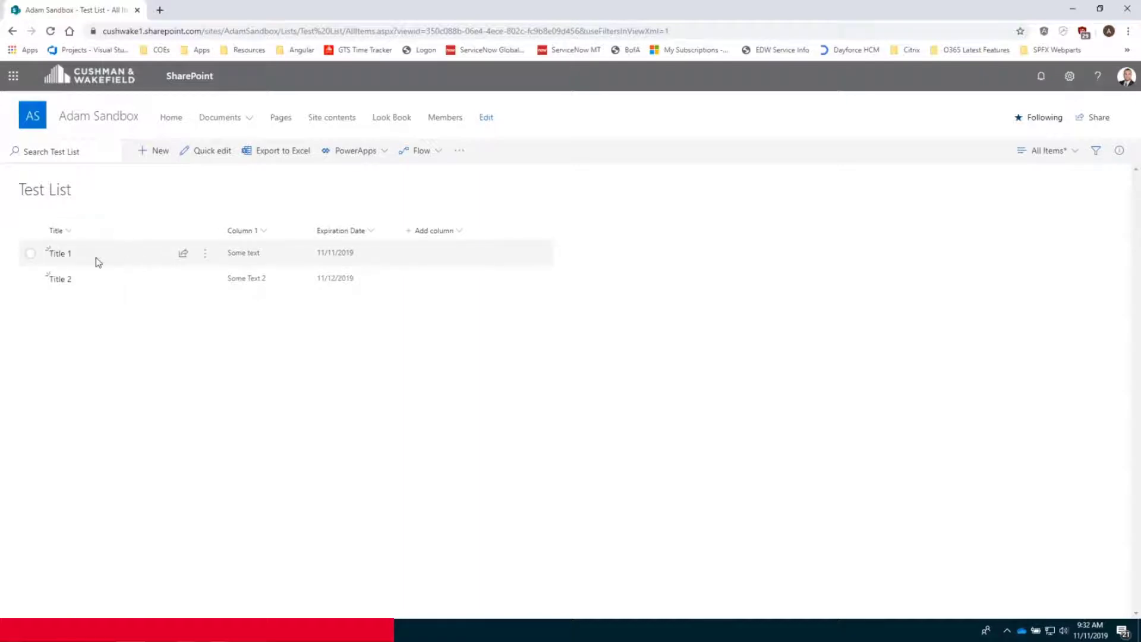
Step: View the details of the Title 1 item, close them and deselect the item
click(133, 260)
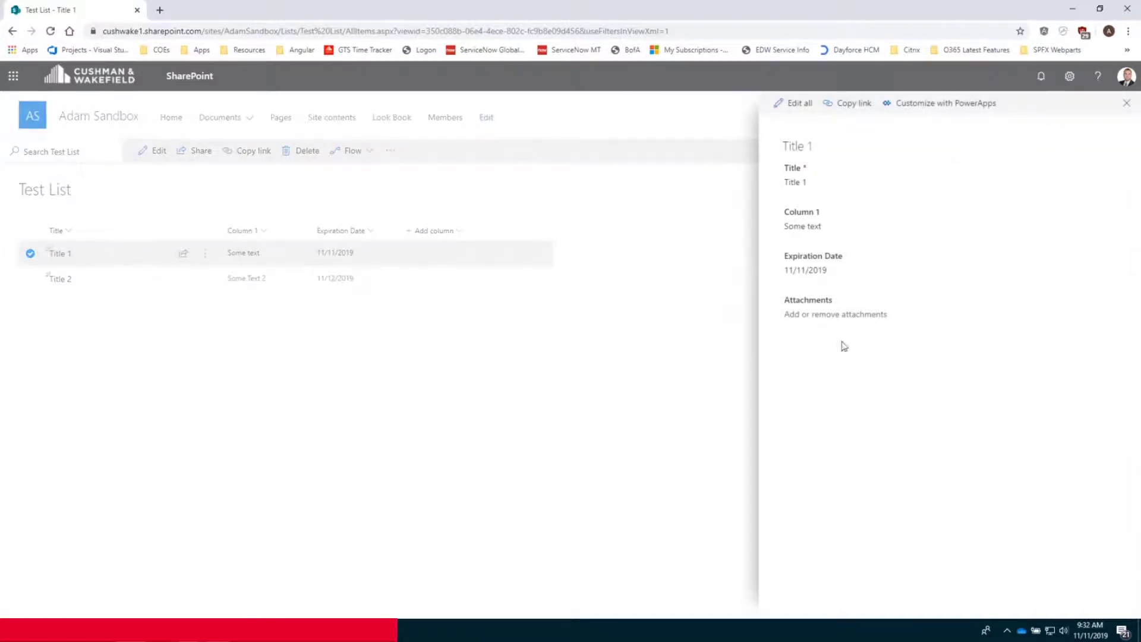
click(1128, 107)
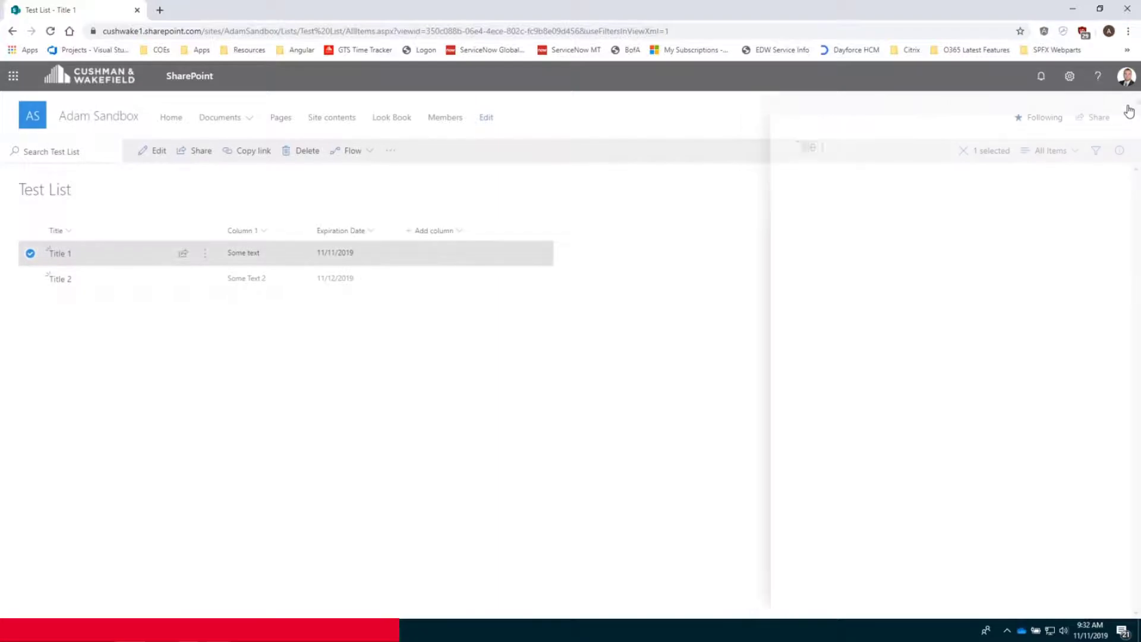
click(30, 254)
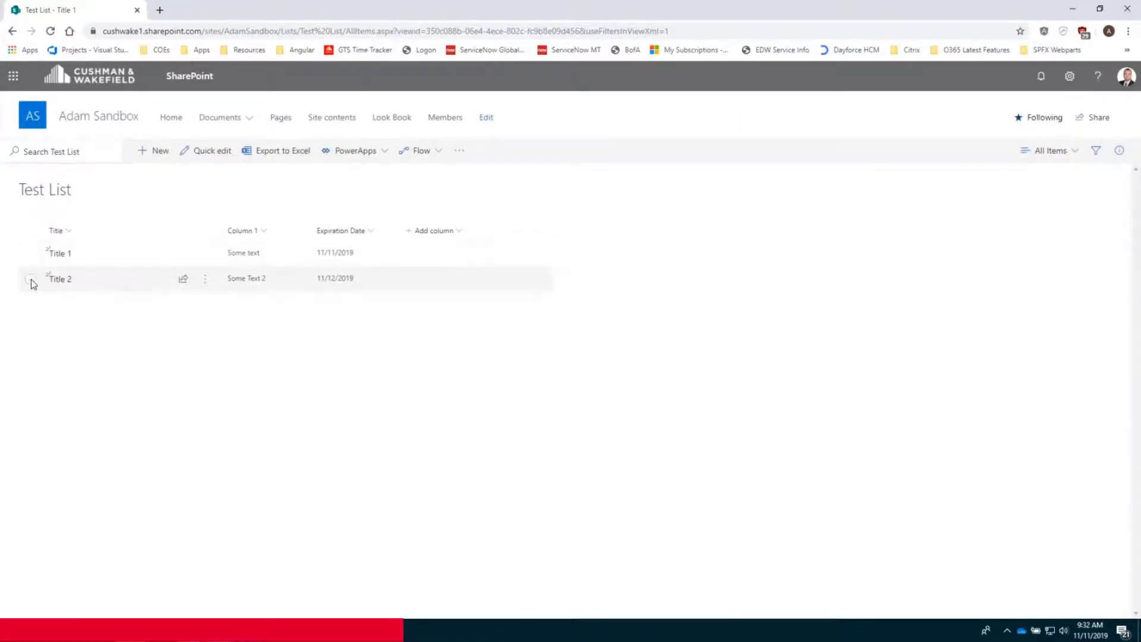
Step: Open the Title 2 item's edit form, leave it without changes and deselect the item
click(30, 279)
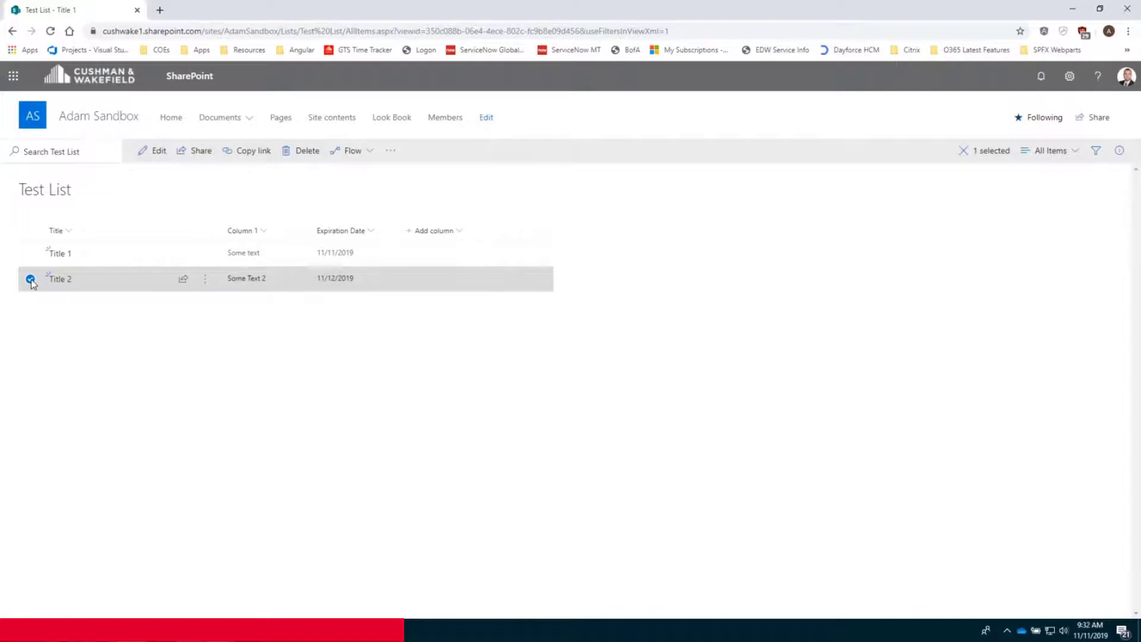
click(152, 152)
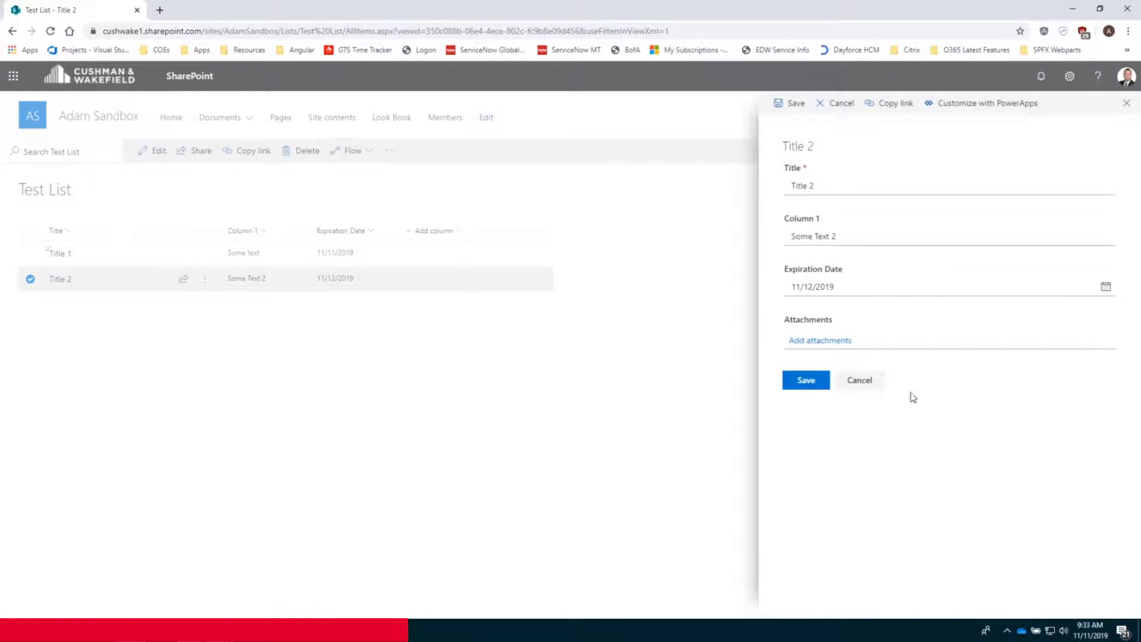
click(871, 392)
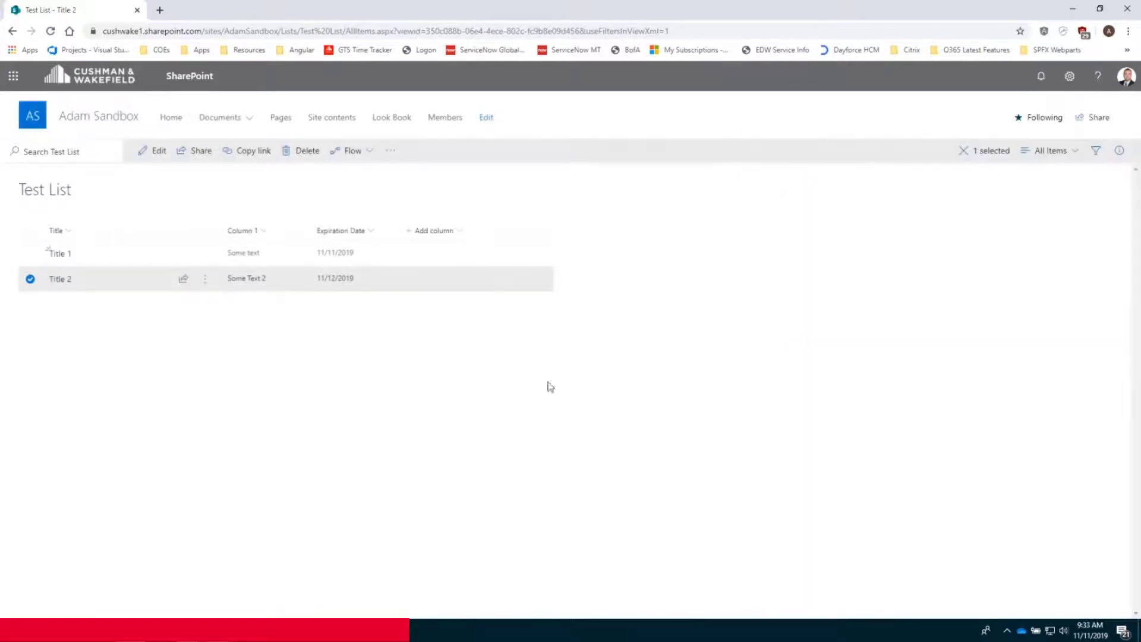
click(29, 277)
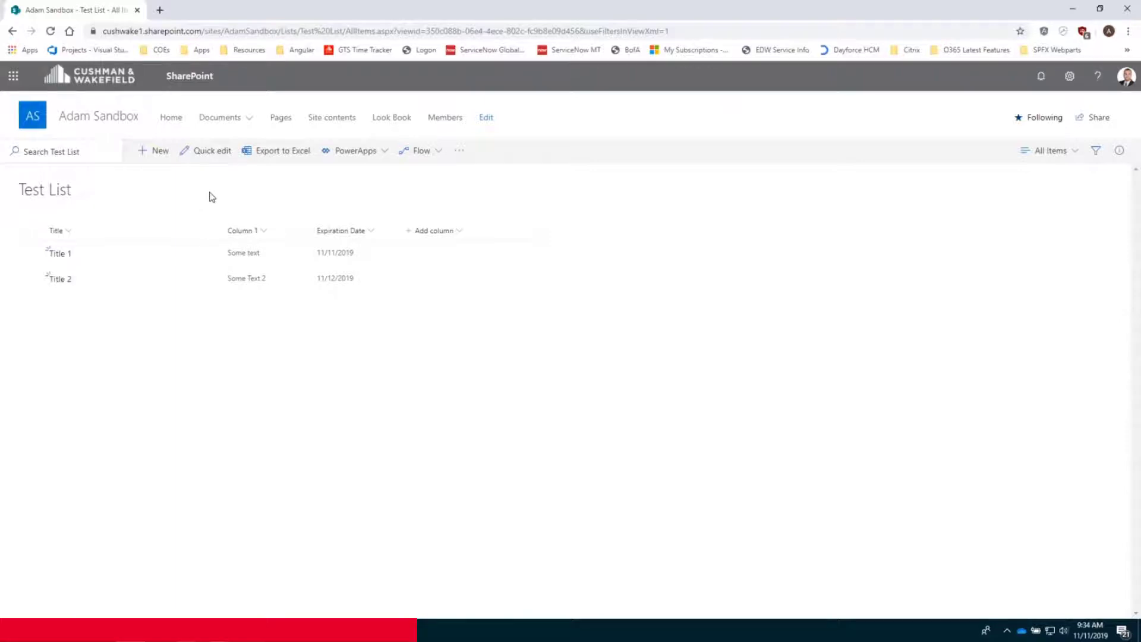
Step: In quick edit, add an item titled Title 3 with Column 1 set to Some Text 3 and expiration date 11/13/2019
click(202, 153)
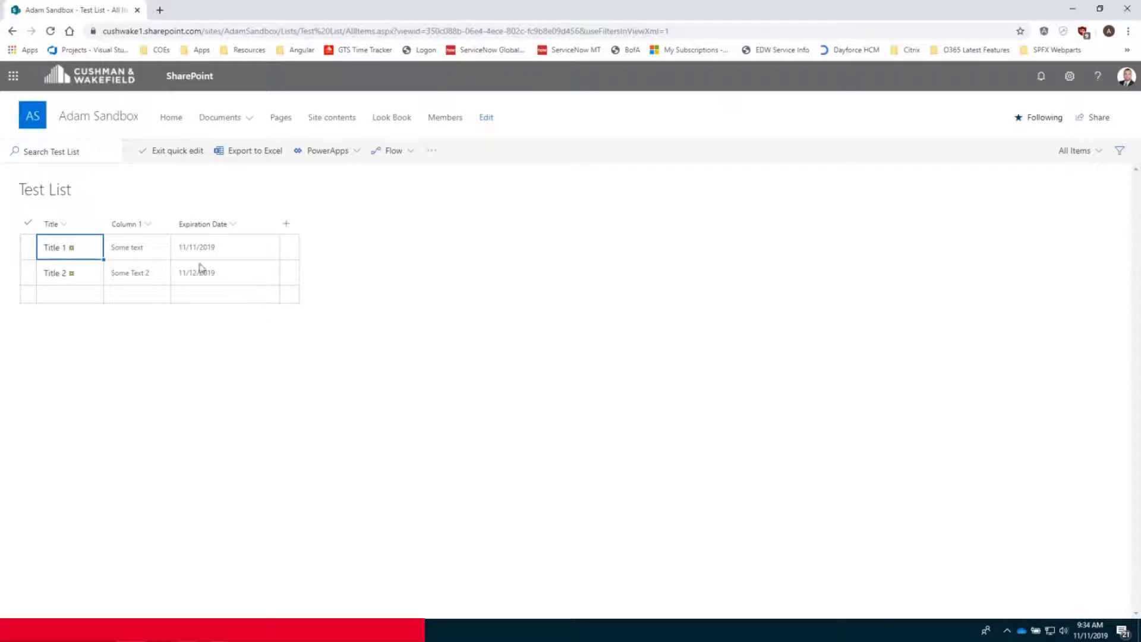
click(70, 293)
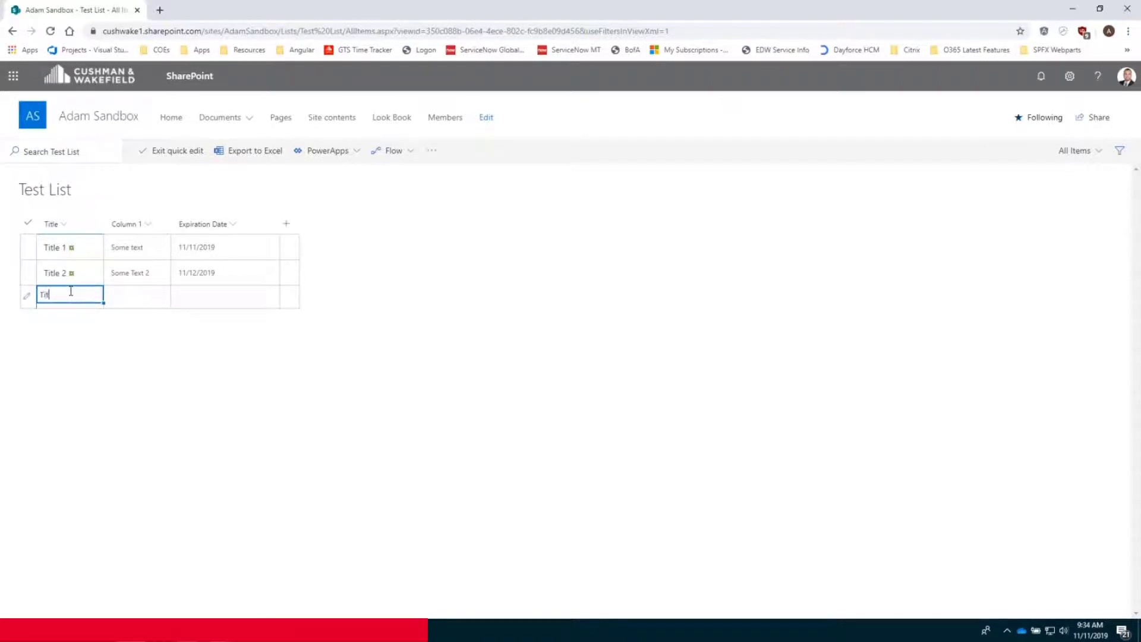
key(Tab)
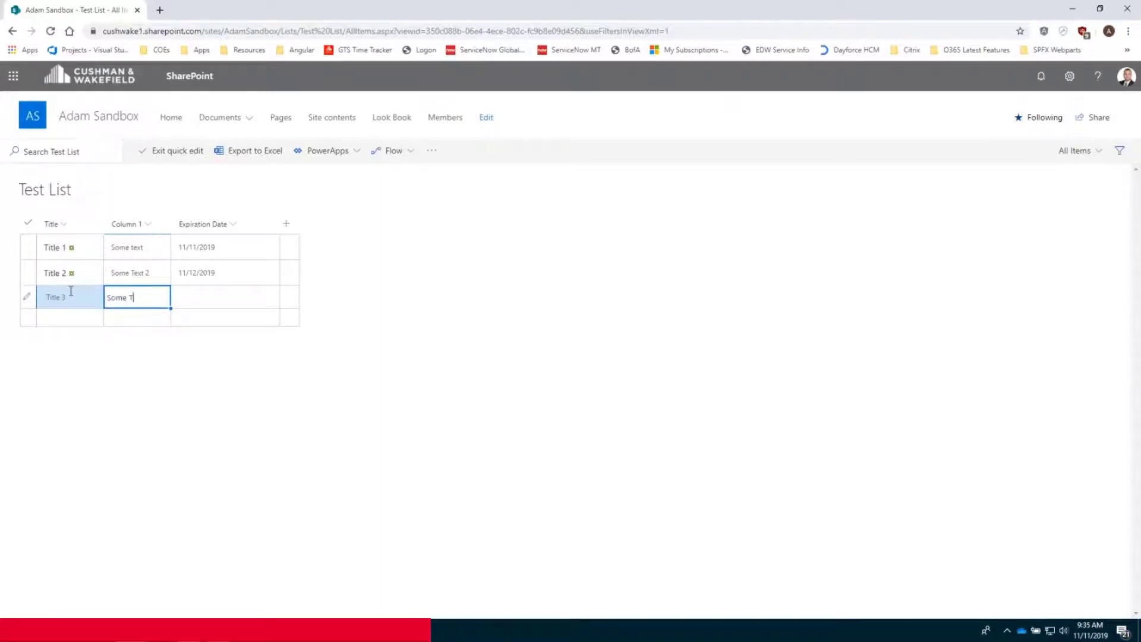
key(Tab)
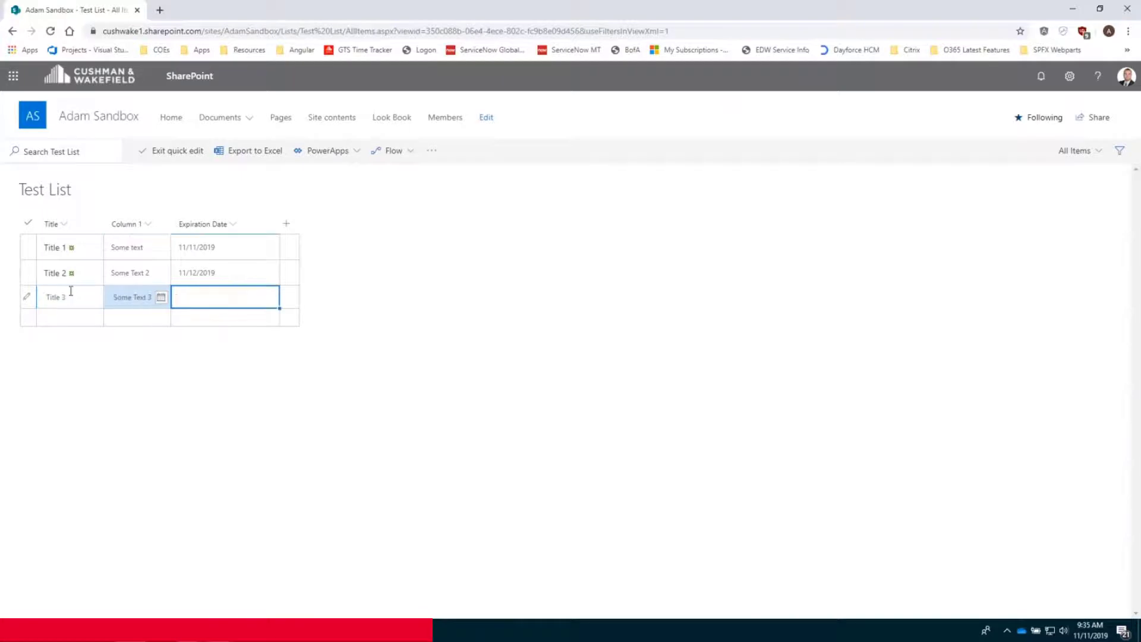
click(159, 298)
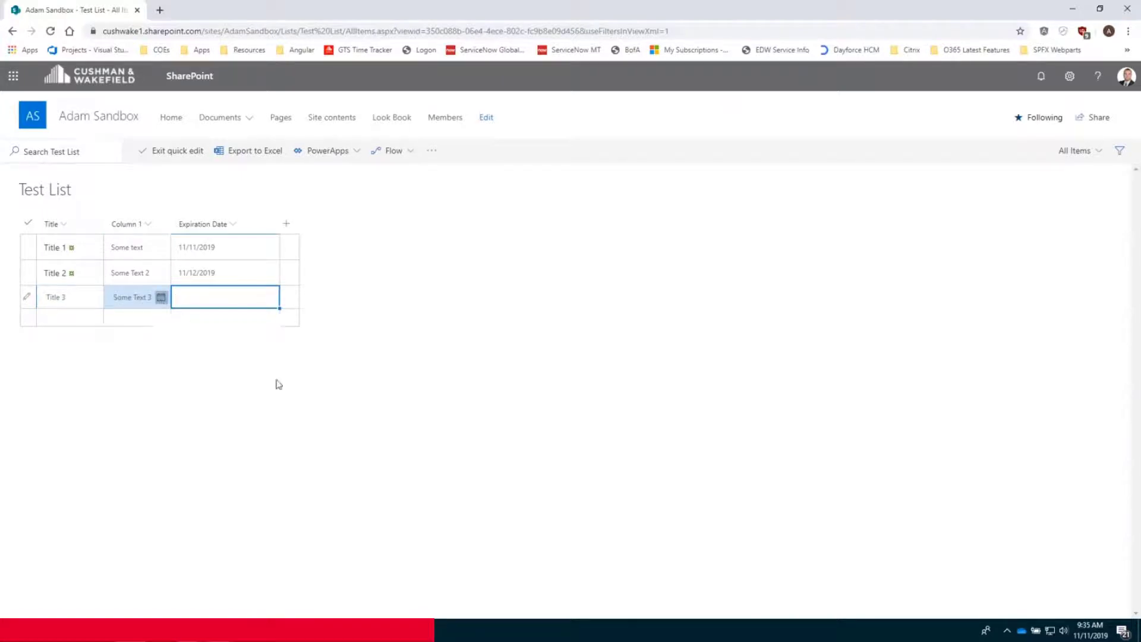
click(216, 379)
click(148, 322)
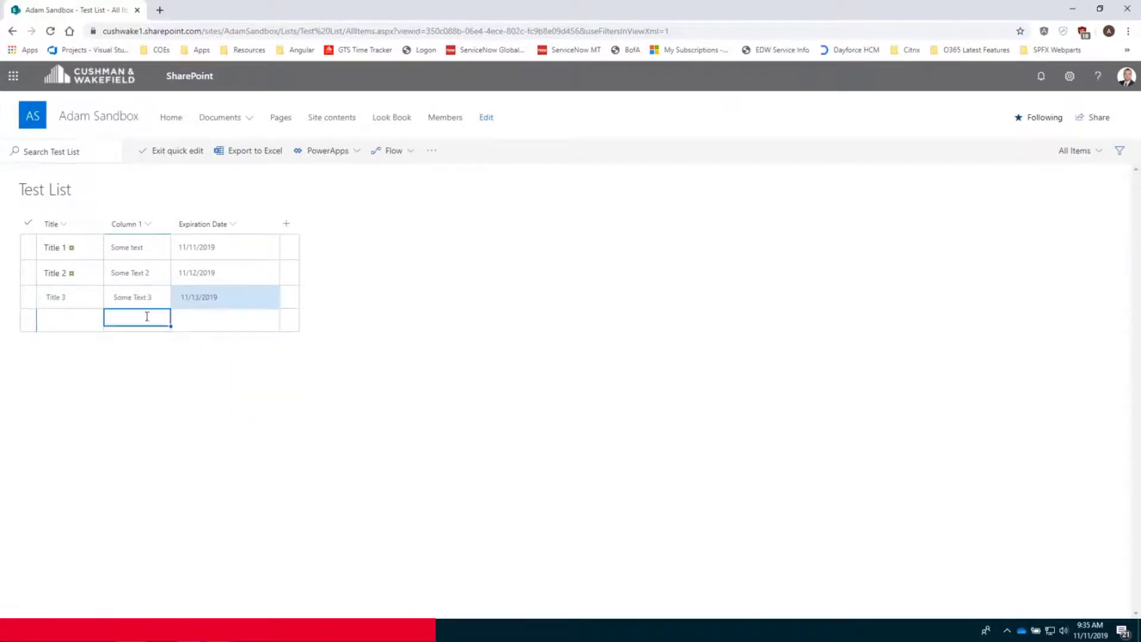
click(69, 321)
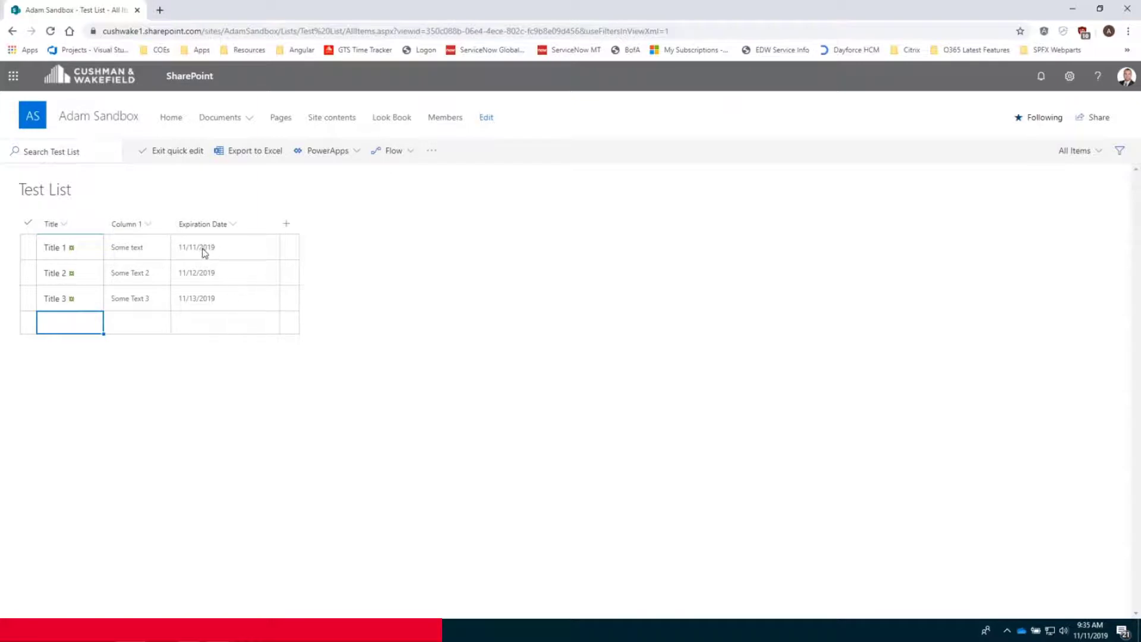
Step: Fill Title 1's expiration date of 11/11/2019 down to Title 2 and Title 3, and exit quick edit
click(246, 247)
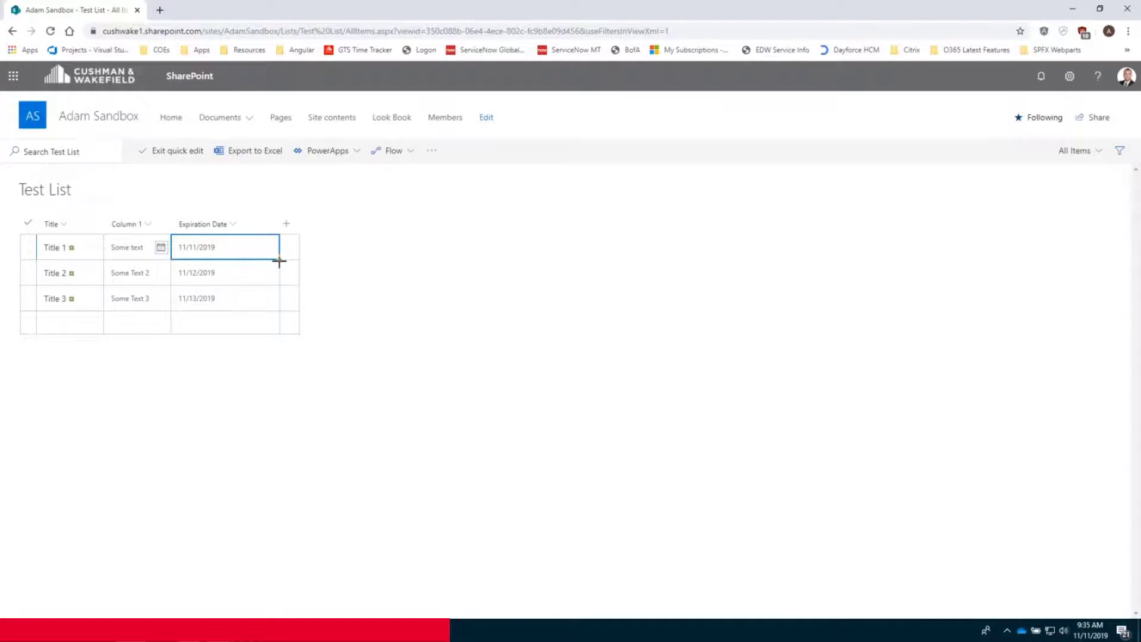
drag(279, 260, 275, 304)
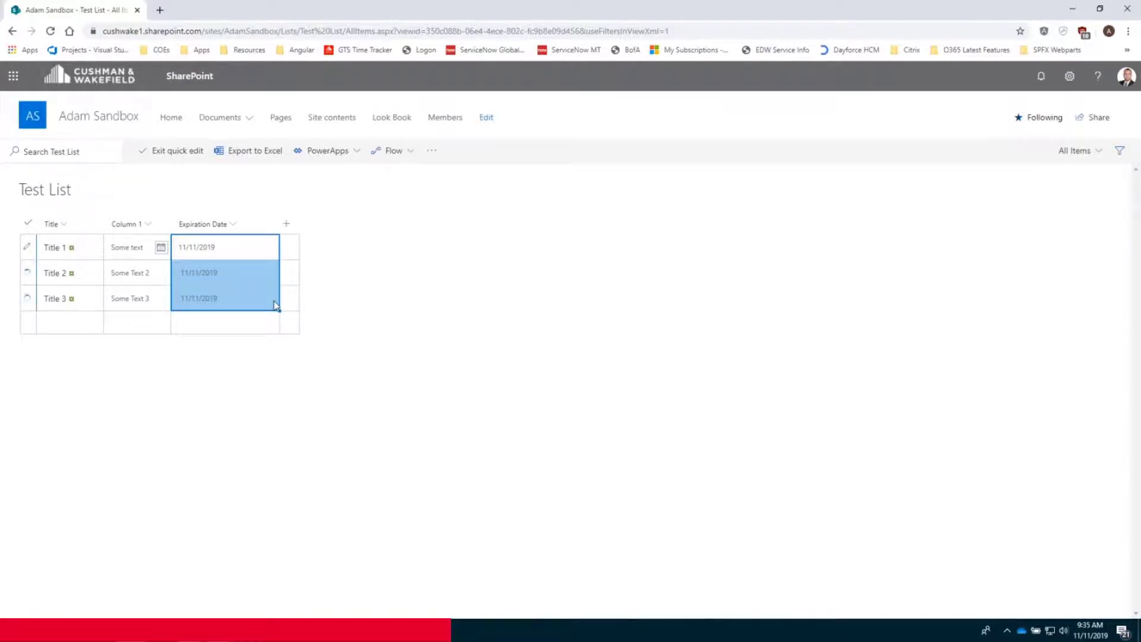
click(223, 322)
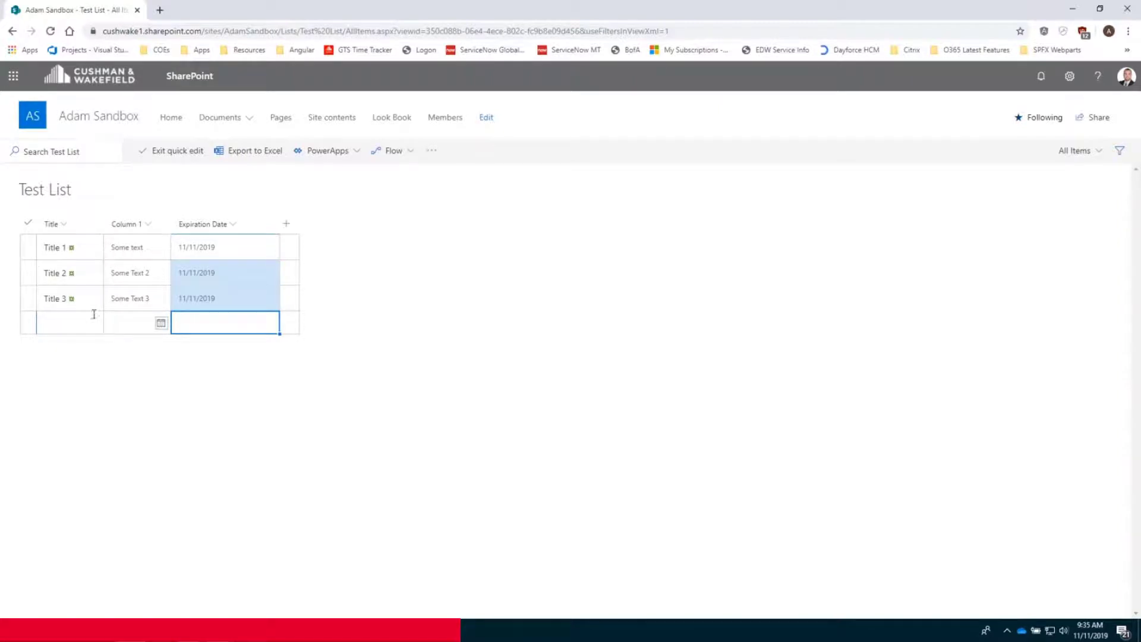
click(169, 159)
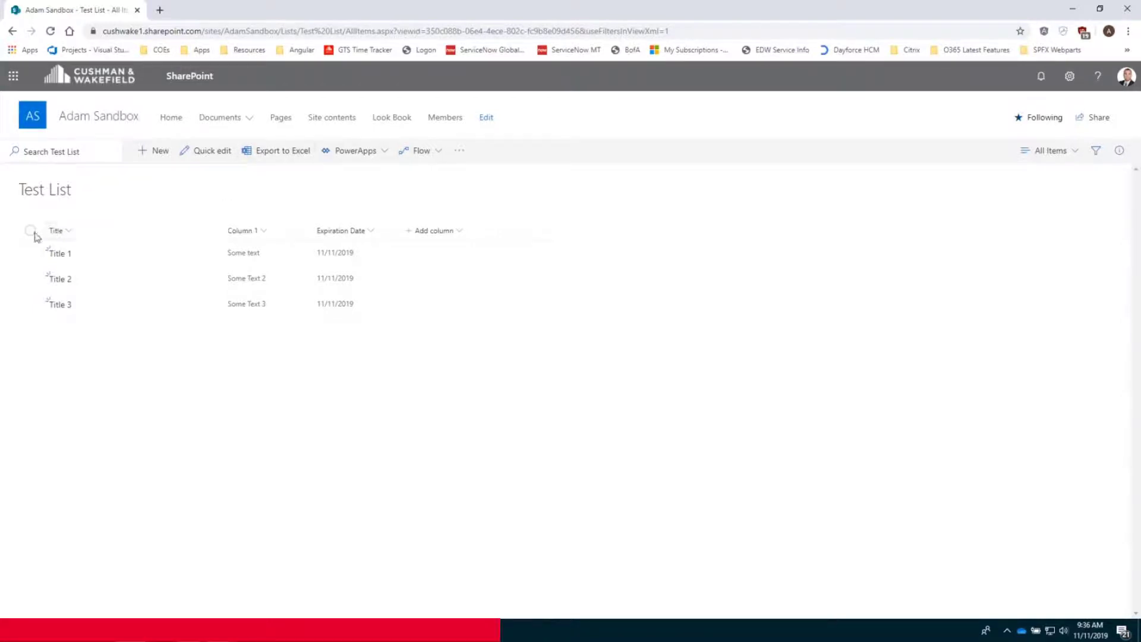
Step: Select the three list items individually, clear the selection, and select and deselect all items at once
click(30, 254)
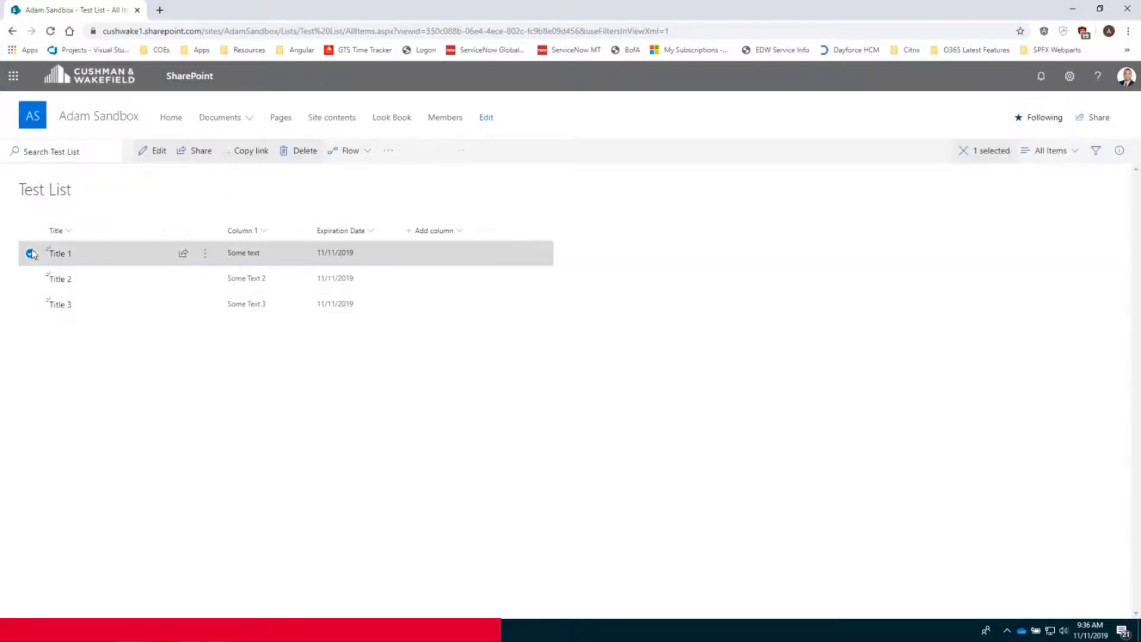
click(32, 279)
click(31, 304)
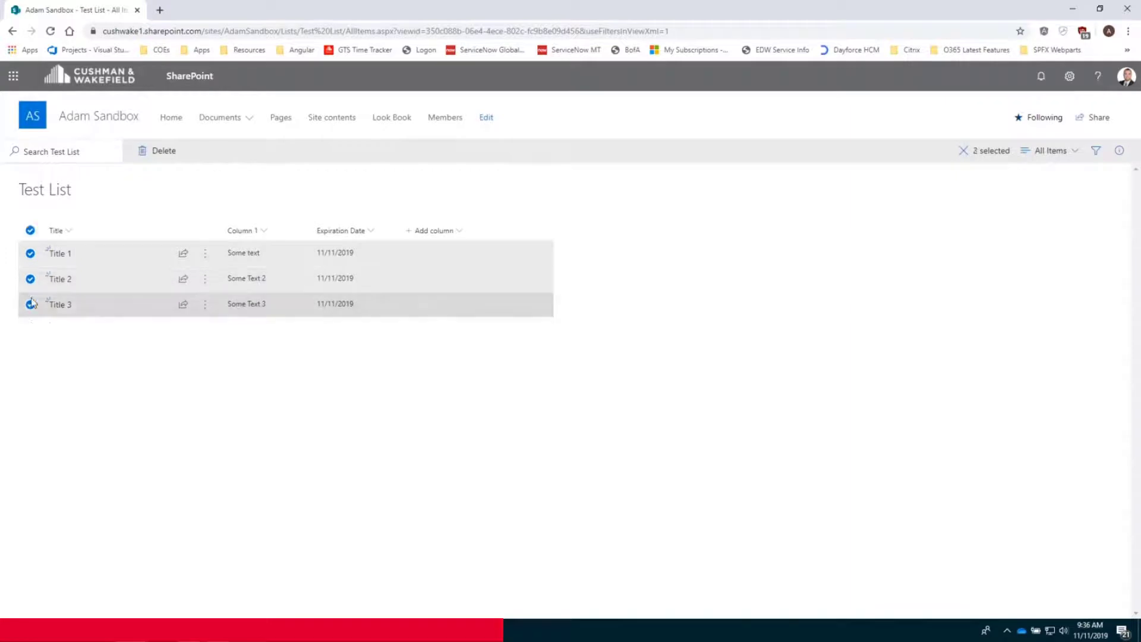
click(31, 232)
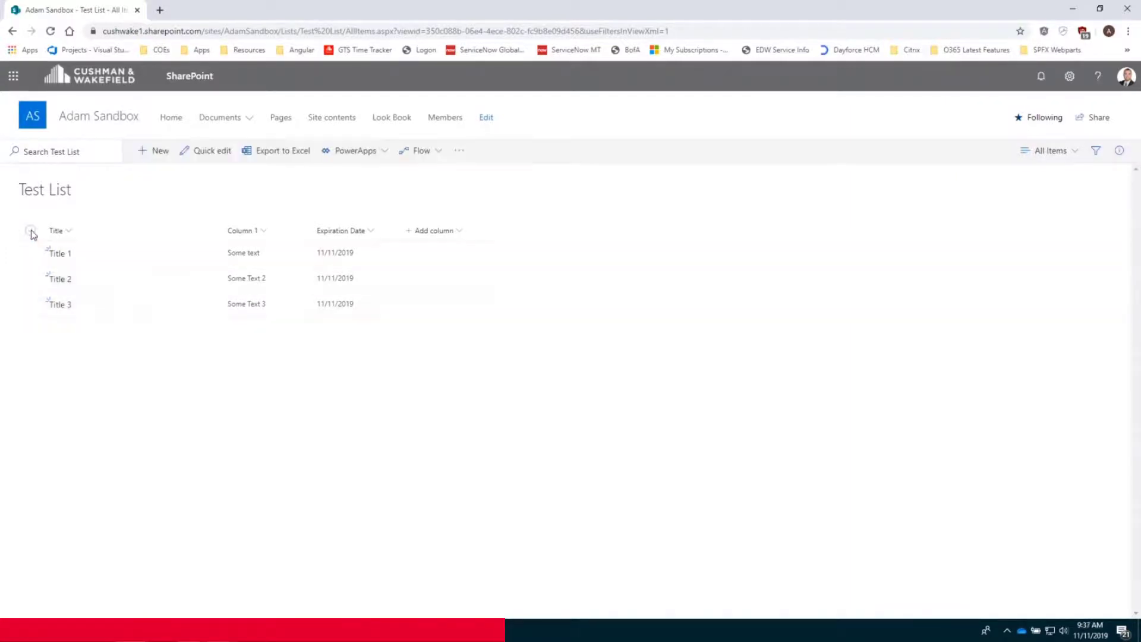
click(31, 232)
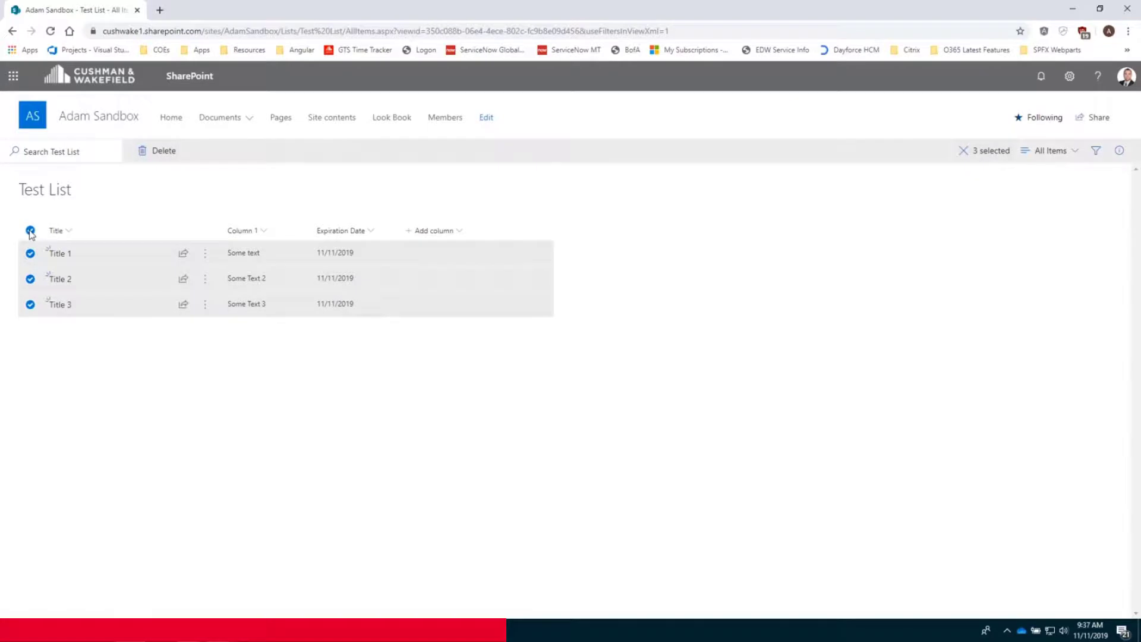
click(31, 232)
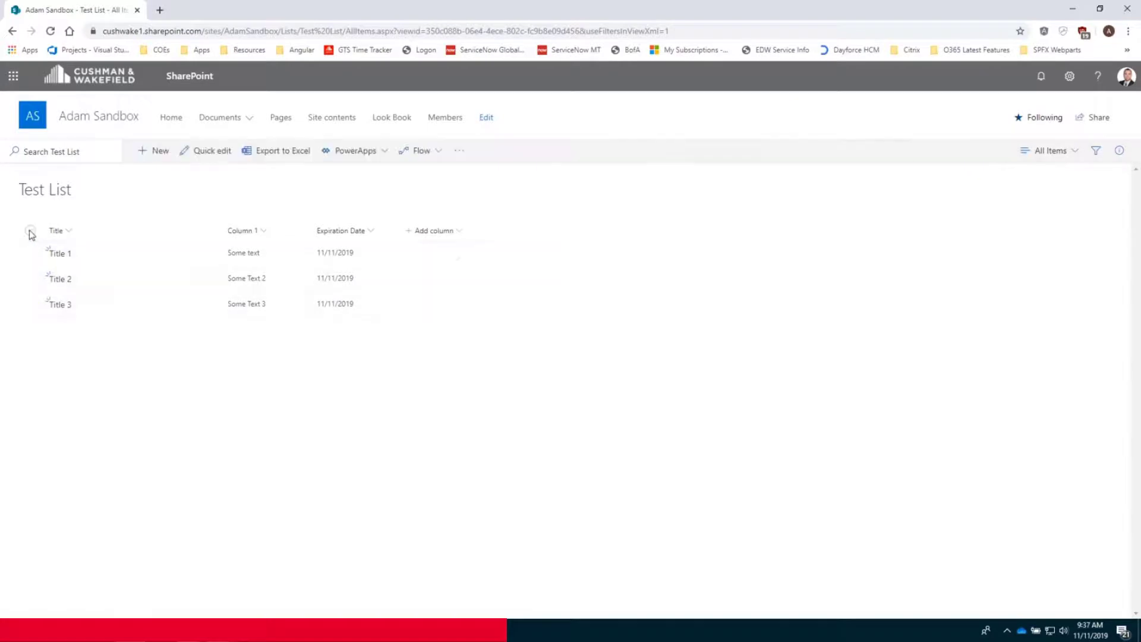
Step: Export Test List to Excel and open the downloaded query file with data connections enabled
click(274, 153)
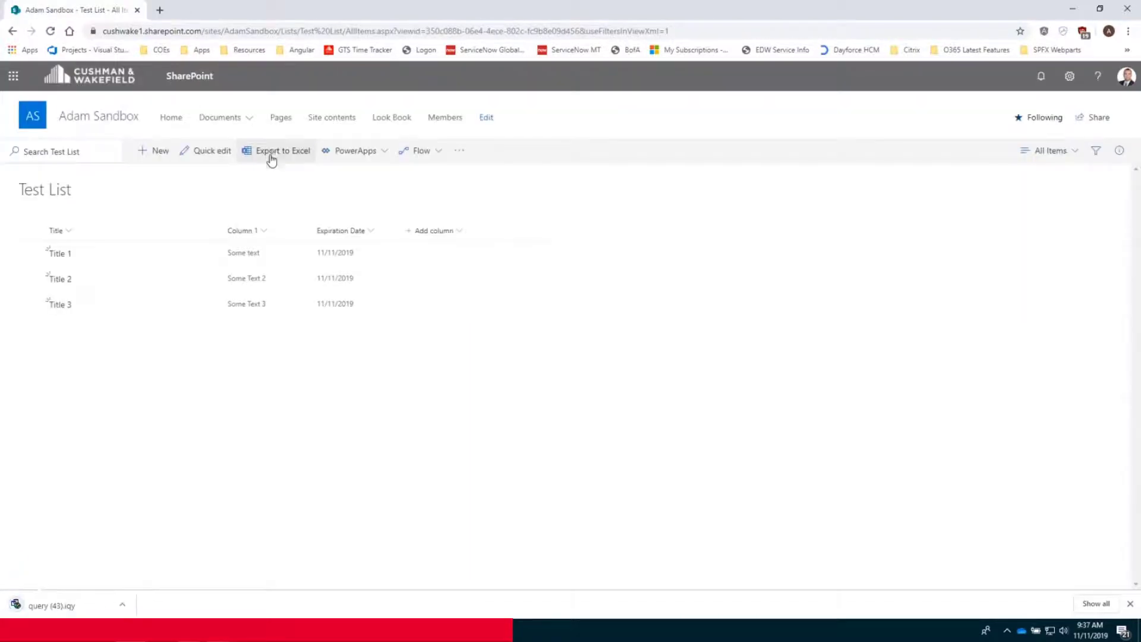
click(57, 606)
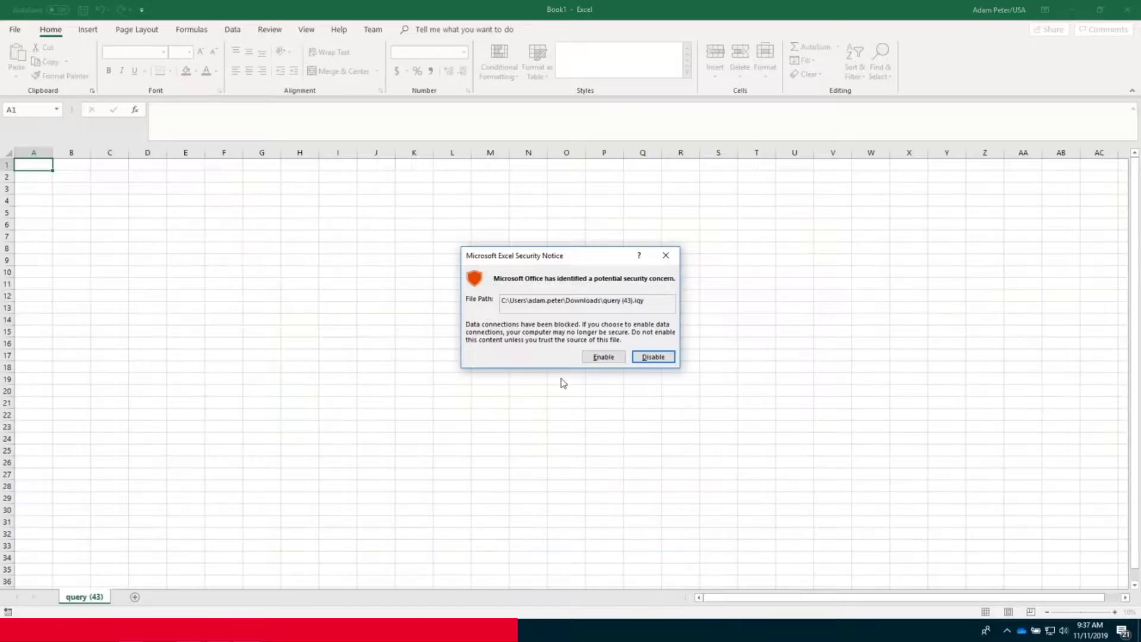
click(602, 356)
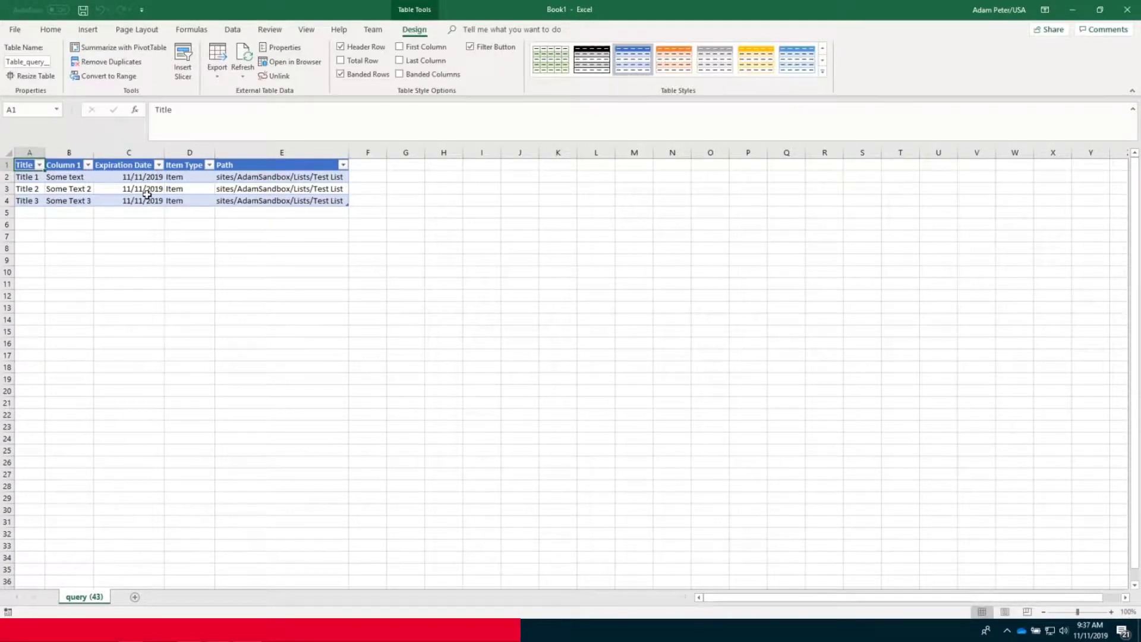
Step: Examine the Item Type and Path columns of the exported table and display Excel's data commands
drag(189, 165, 241, 164)
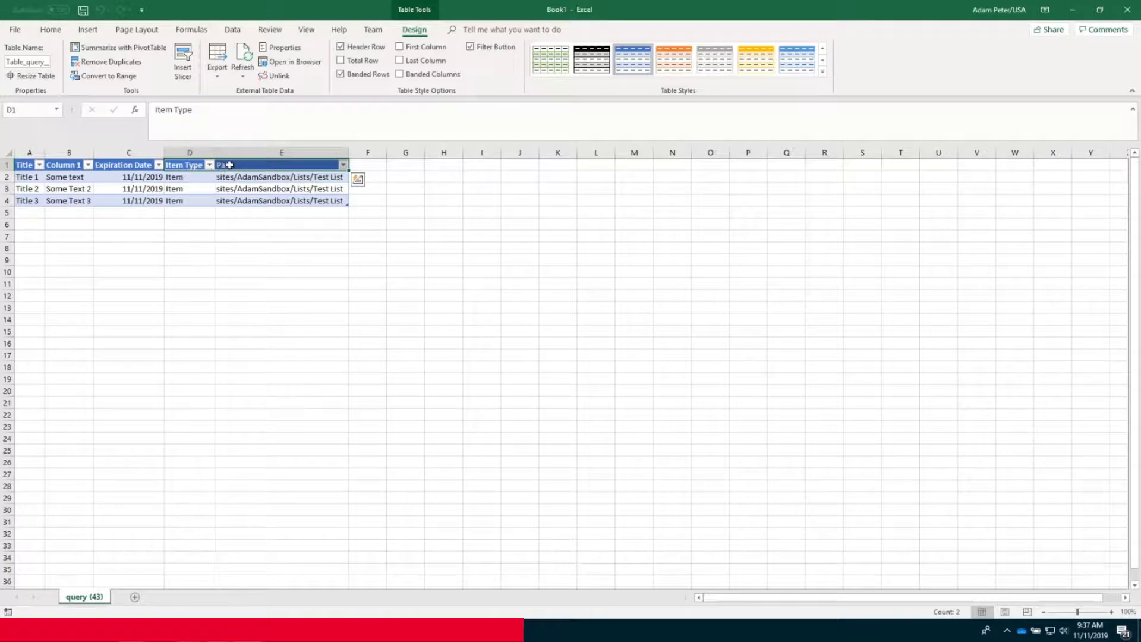
click(176, 165)
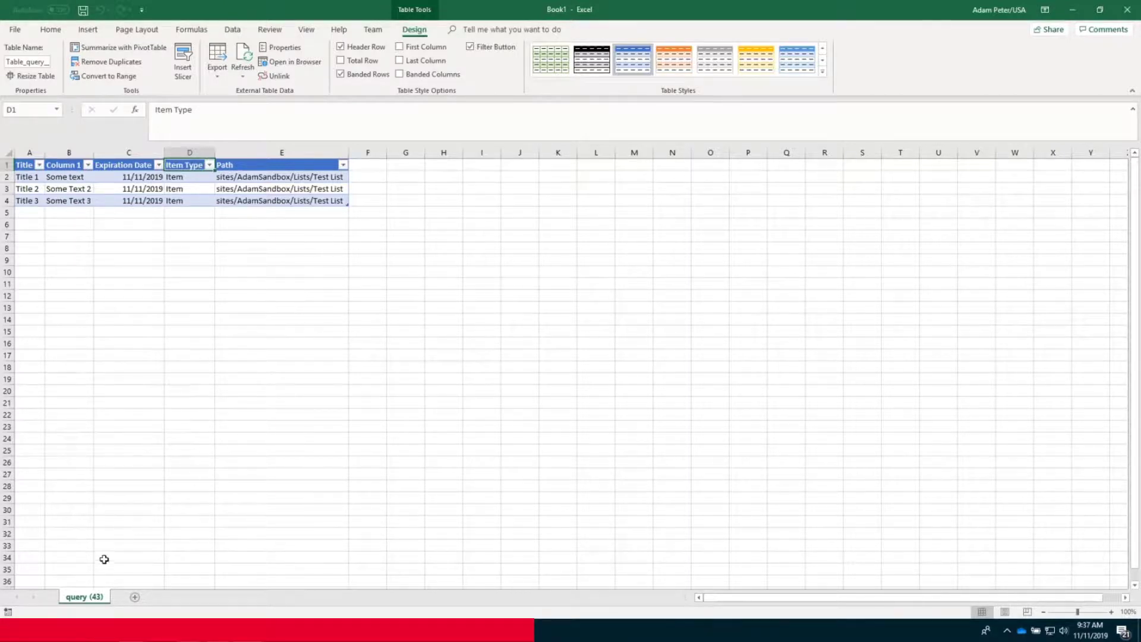
click(228, 31)
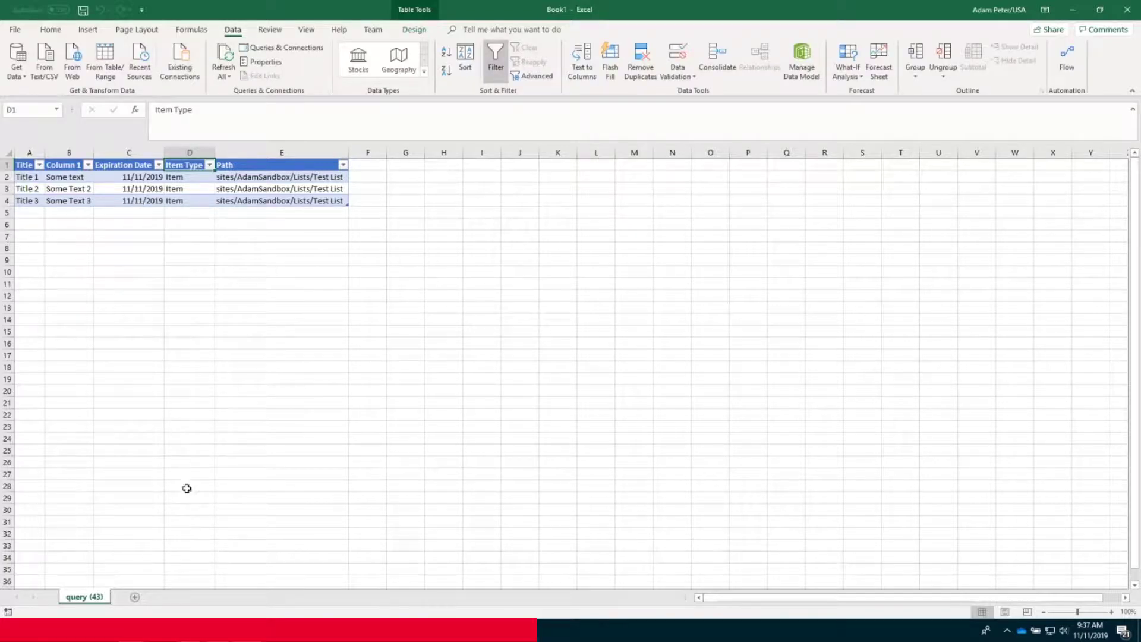
Step: Switch back to SharePoint and add an item titled Title 4 with Column 1 Some Text and expiration date 11/11/2019
click(131, 630)
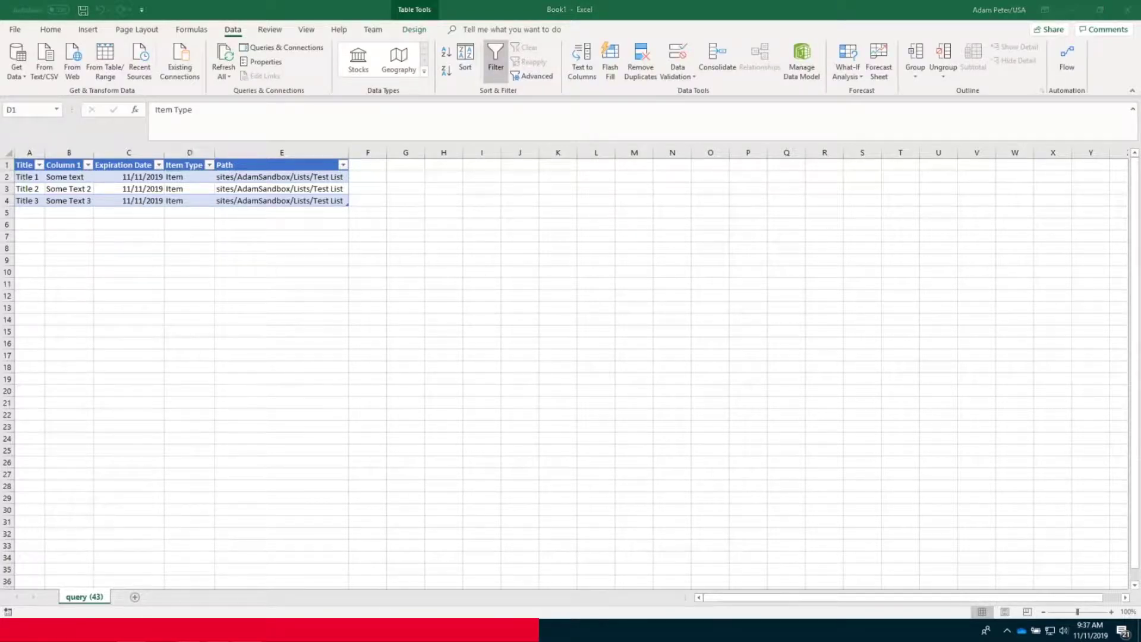
click(149, 155)
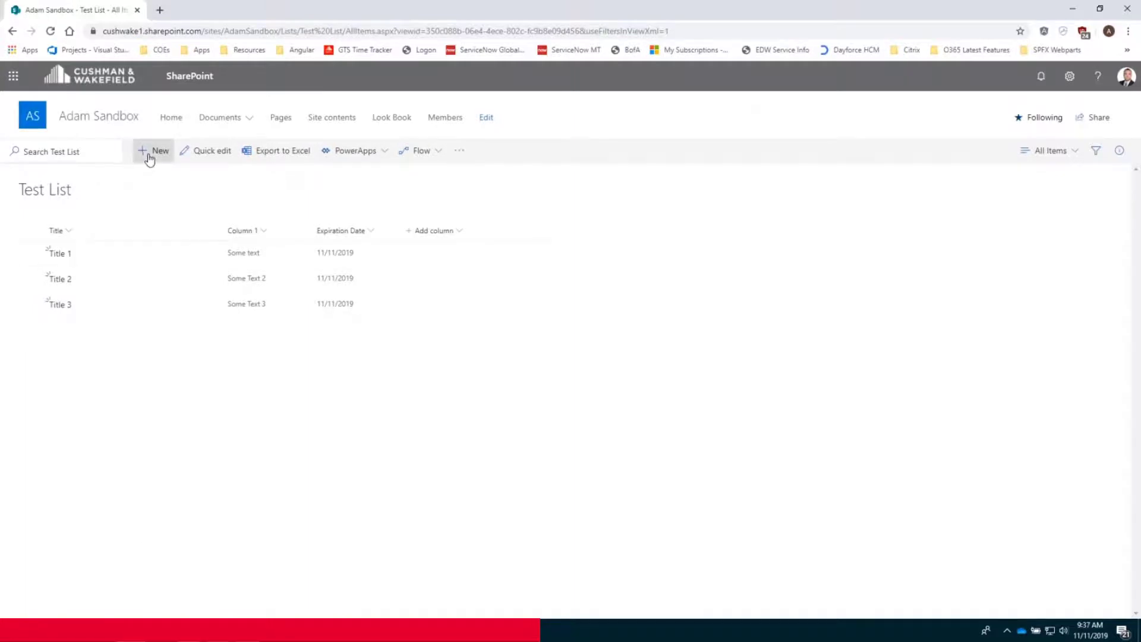
click(813, 185)
text(Title 4)
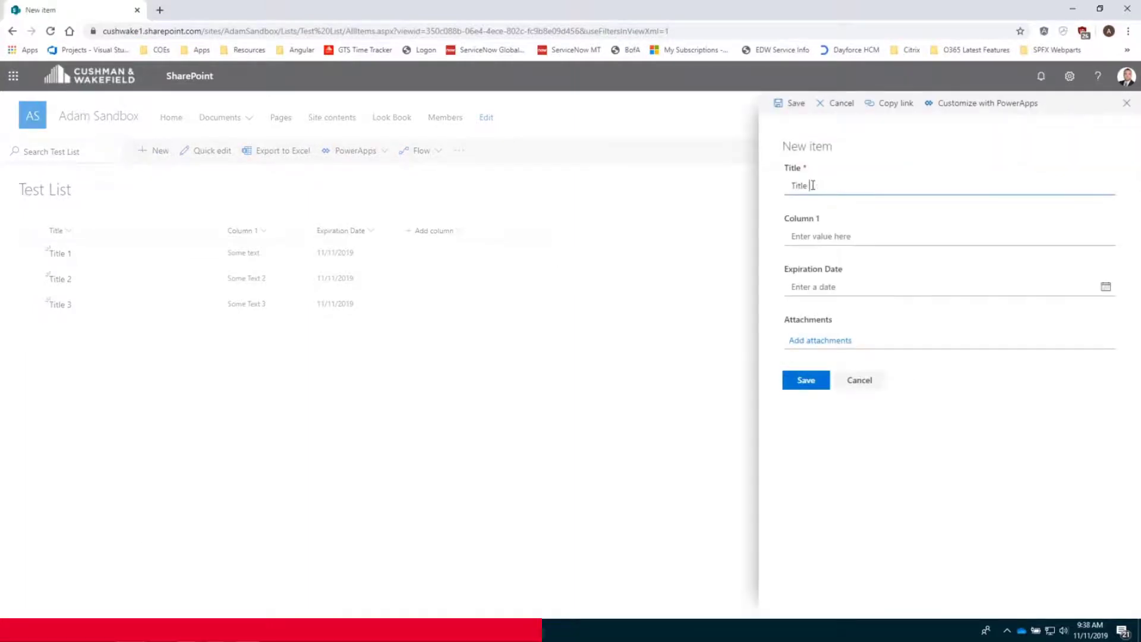
key(Tab)
text(Some Text)
click(1106, 287)
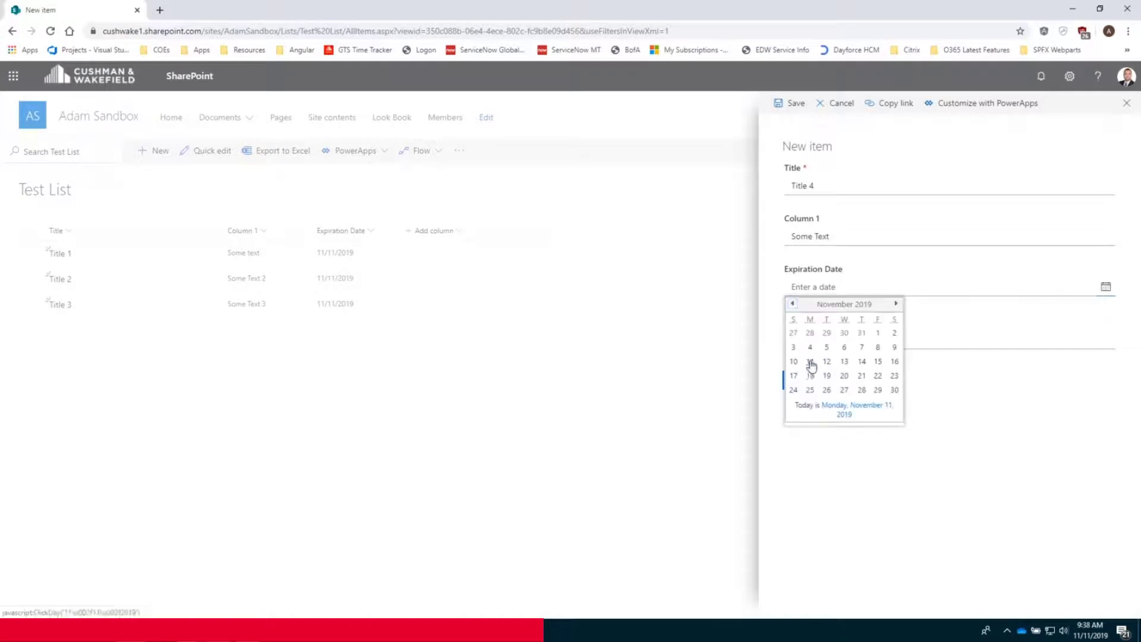
click(811, 364)
click(806, 380)
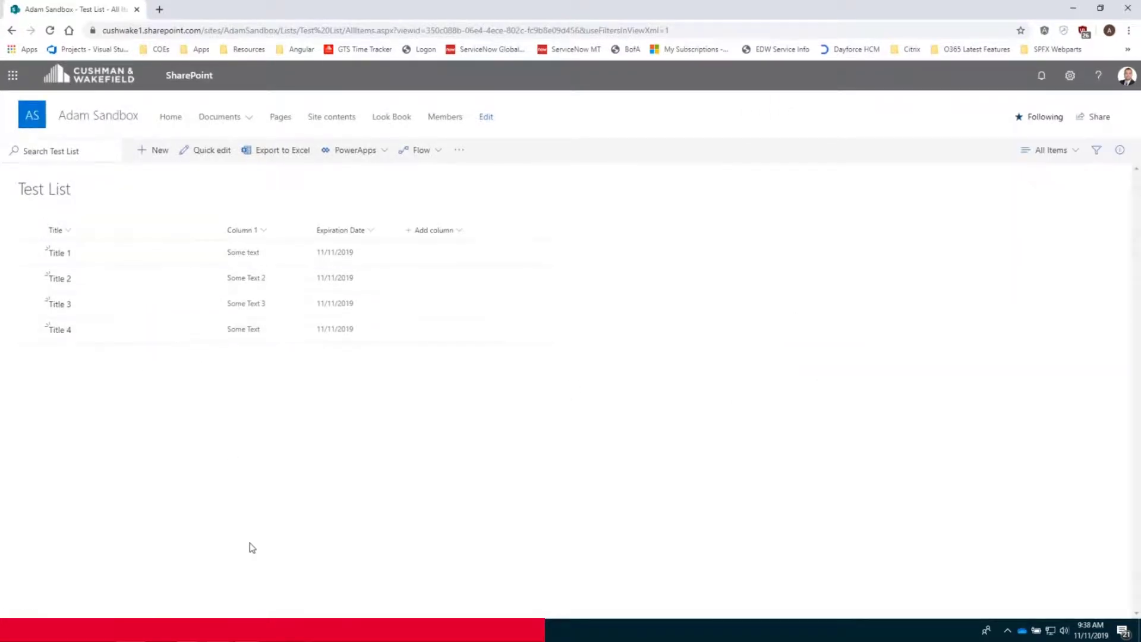
Step: Switch to Excel, refresh the exported table with its connections shown, and close the workbook without saving
click(248, 630)
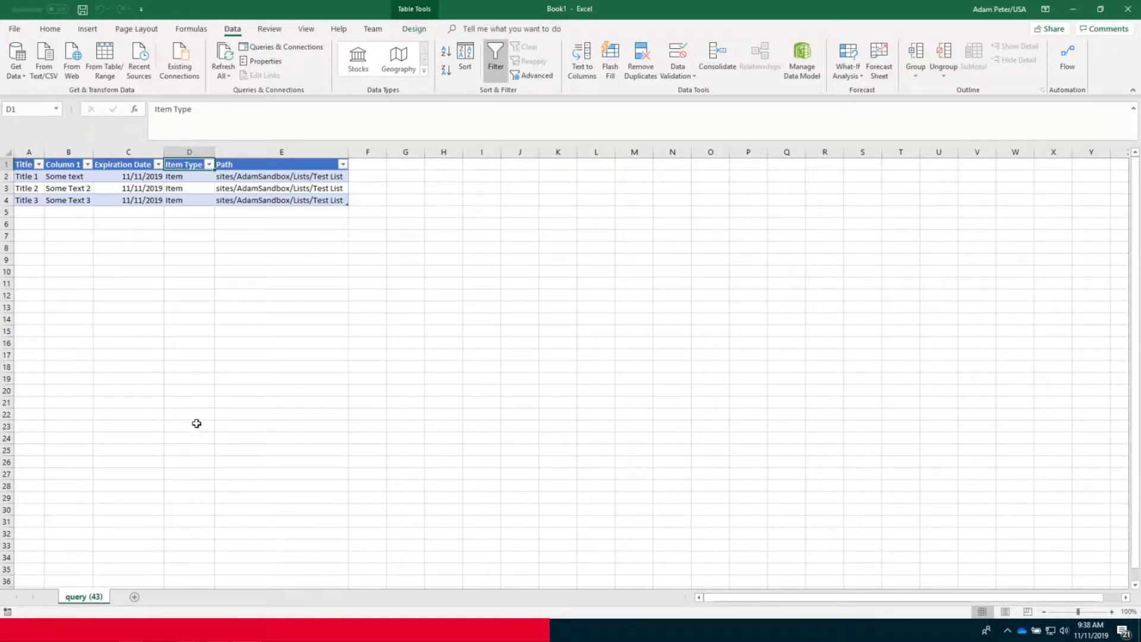
click(266, 47)
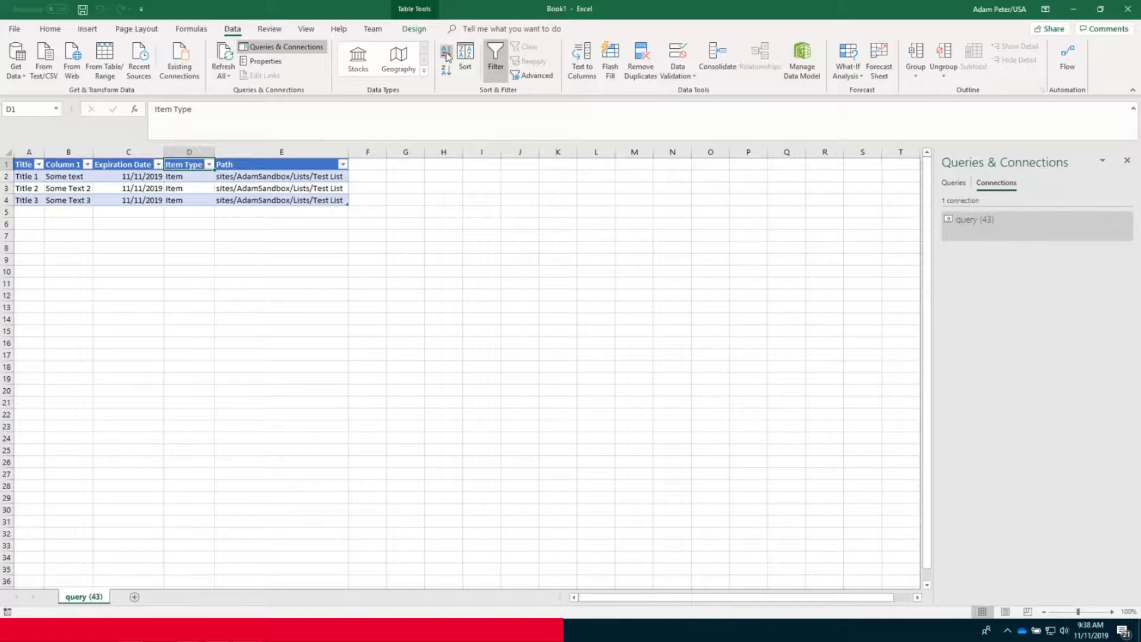
click(228, 76)
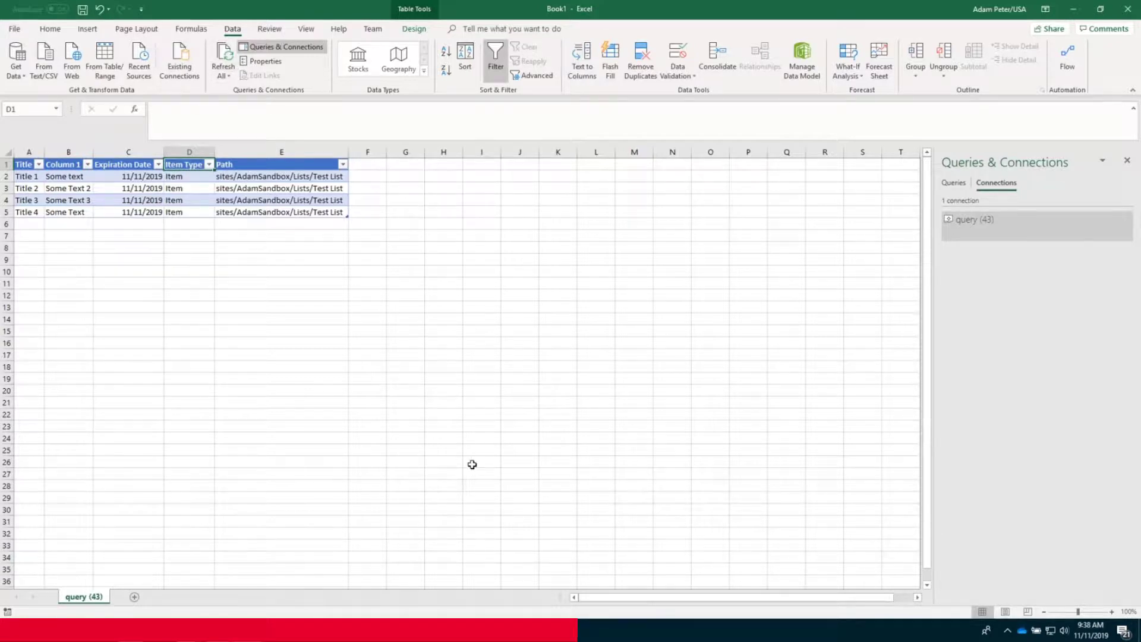
click(1126, 12)
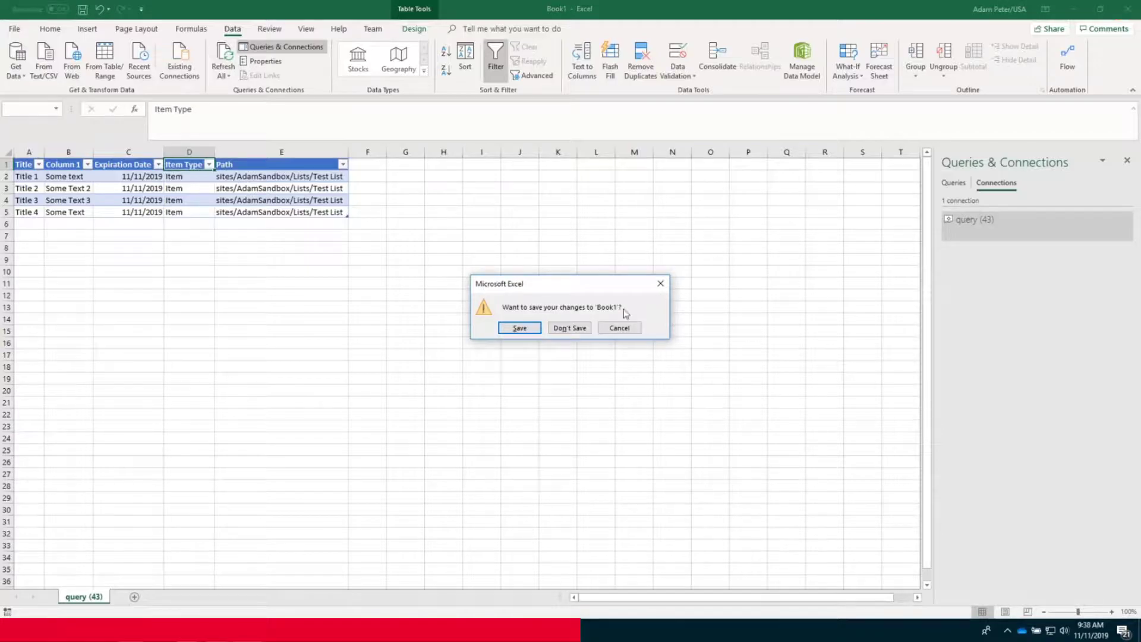
click(569, 329)
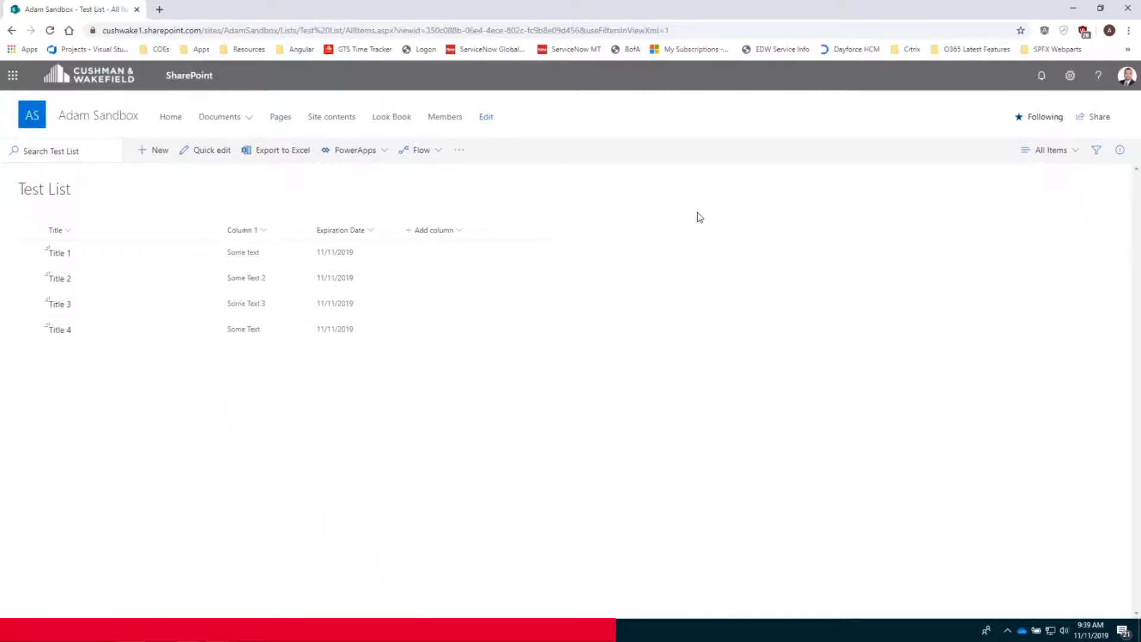
Step: Open the list settings of Test List and look over its general settings, columns and views
click(1072, 83)
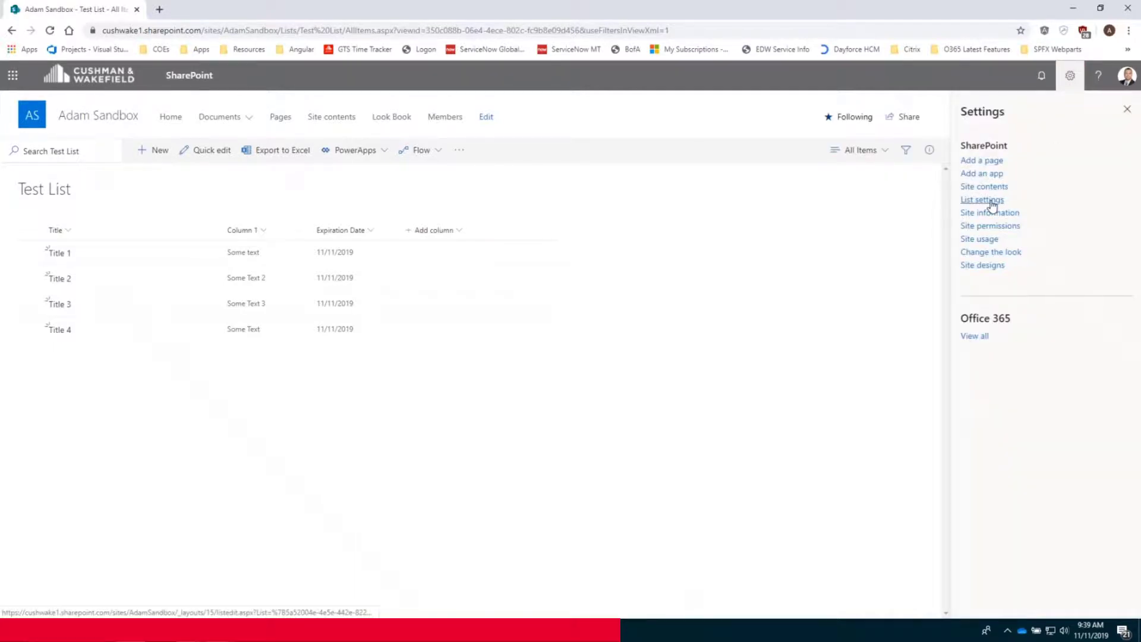
click(992, 201)
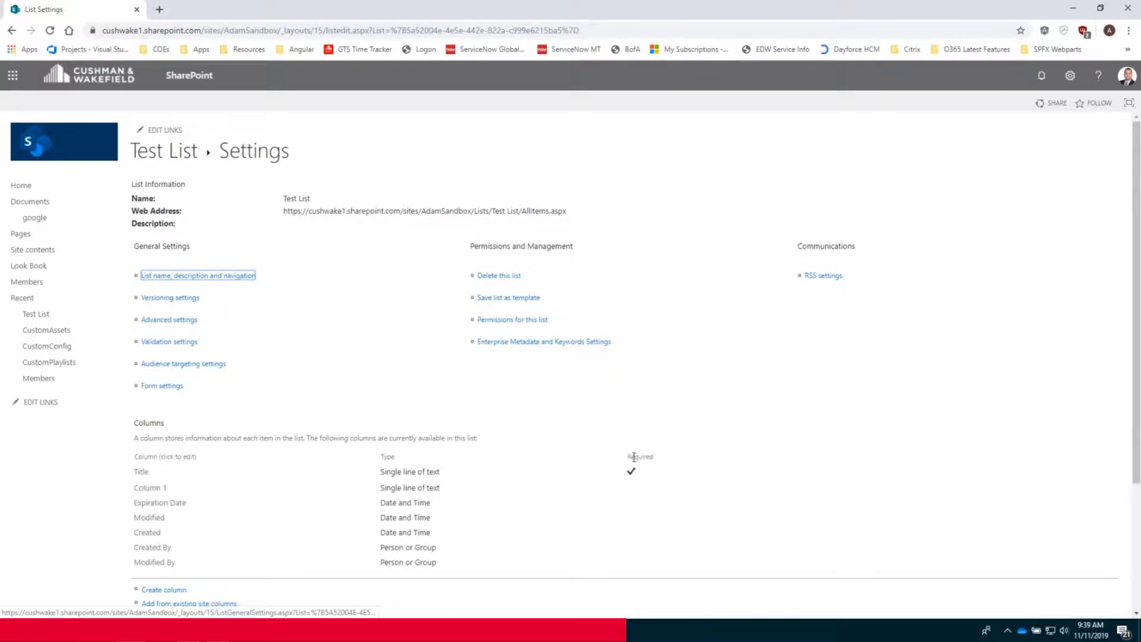
scroll(510, 408, down, 1)
scroll(513, 402, down, 2)
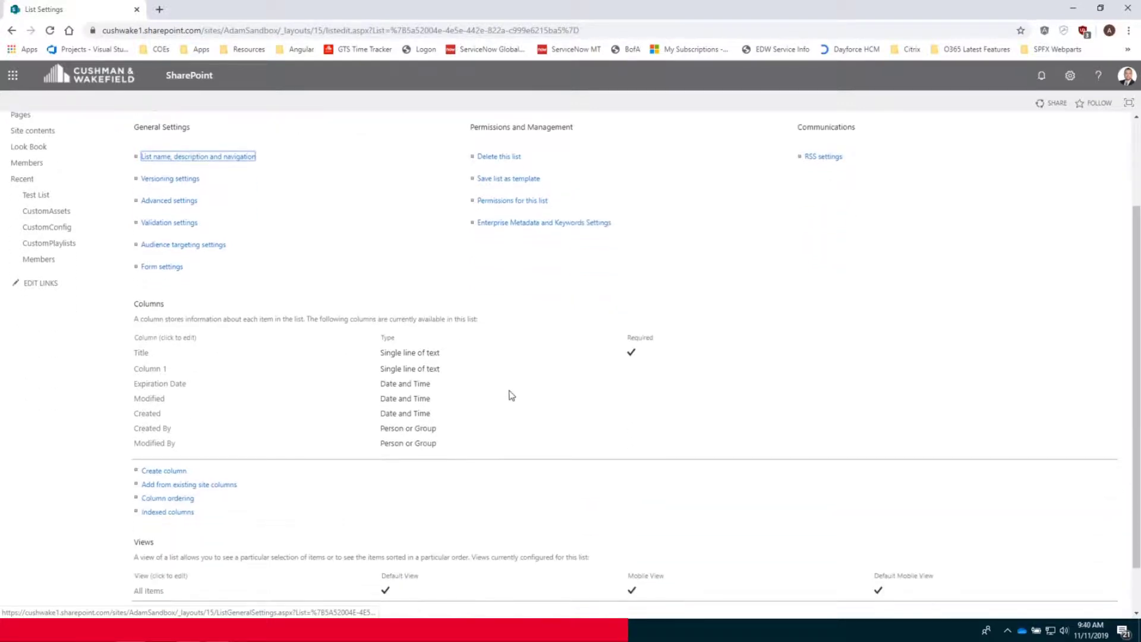
Step: Turn on version creation for each item edit in Test List's versioning settings and save the change
scroll(277, 332, up, 2)
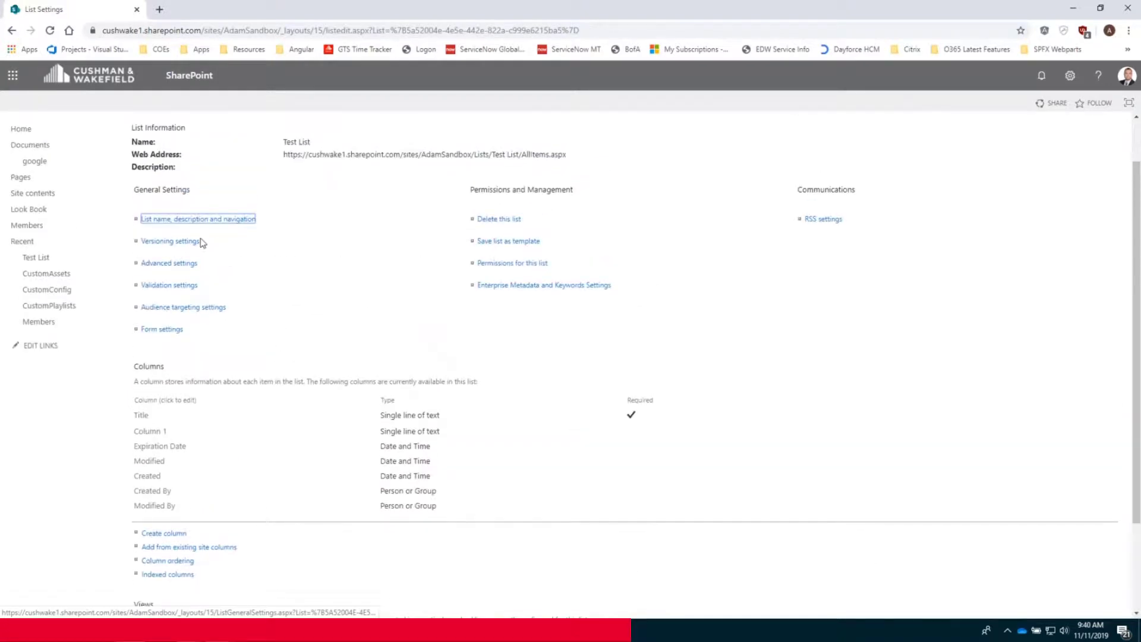
click(181, 242)
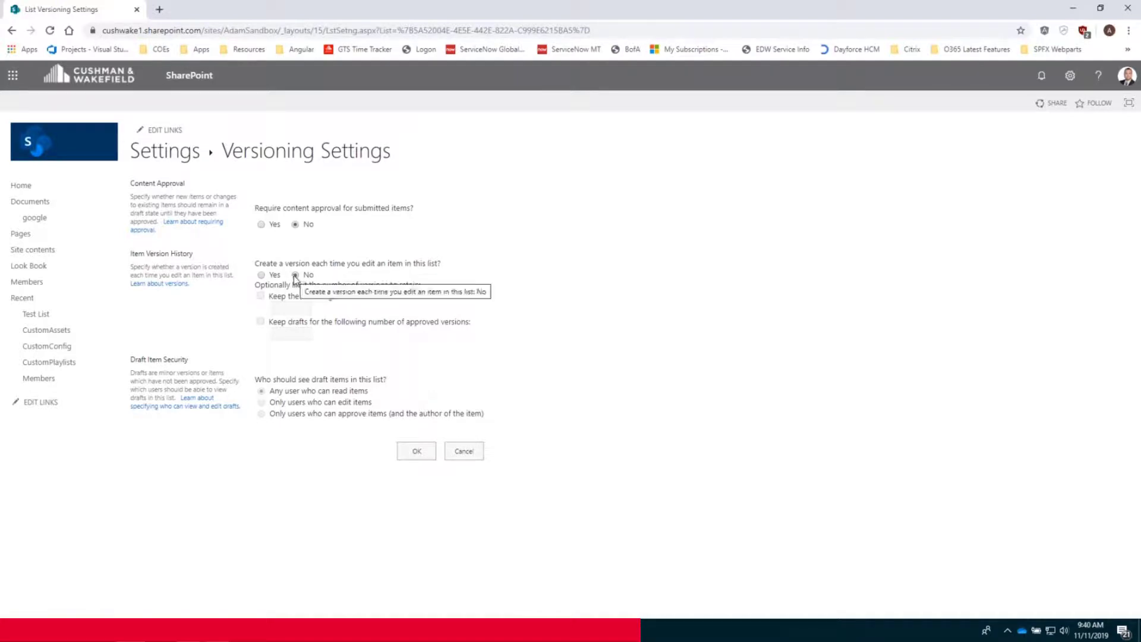
click(261, 275)
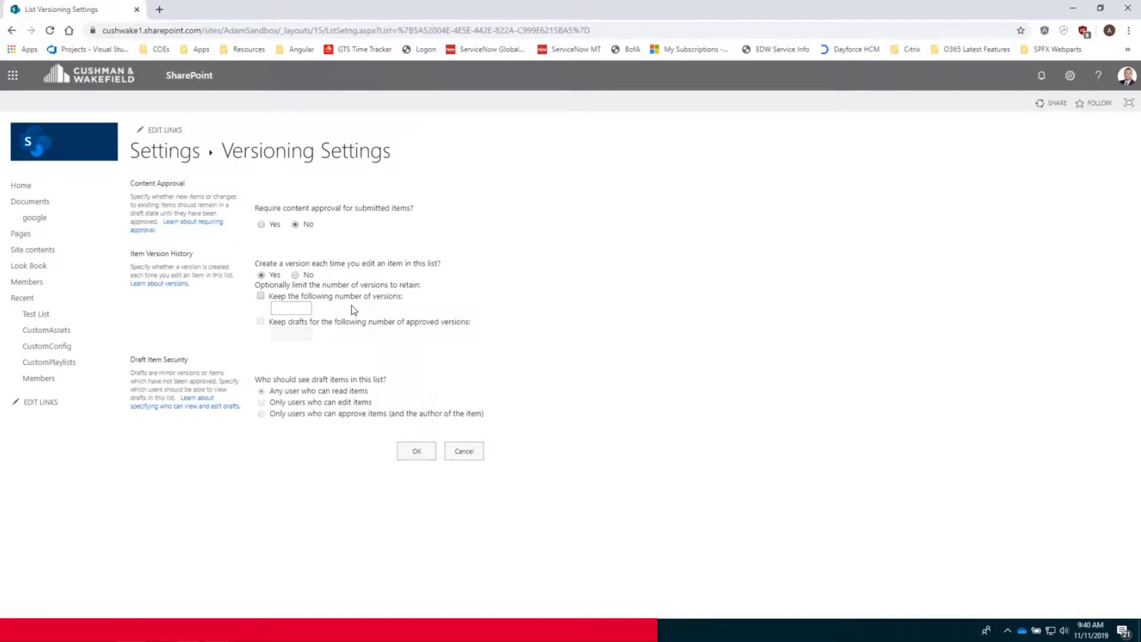
click(261, 297)
click(283, 304)
click(417, 452)
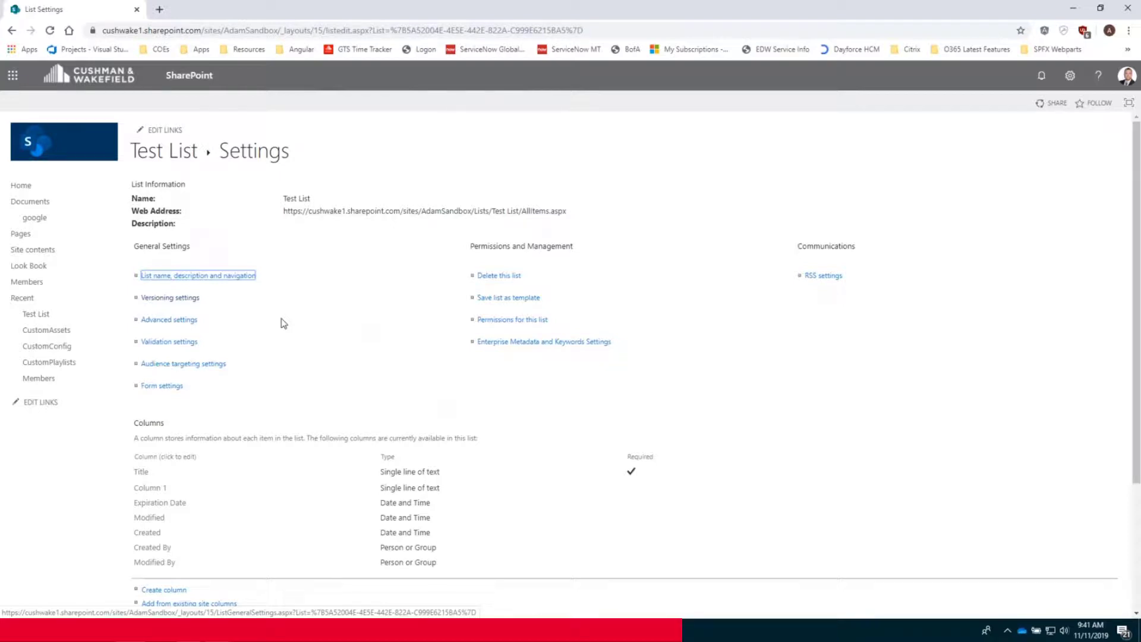
Step: Return to Test List and change Column 1 of the Title 1 item to Some more text
click(169, 153)
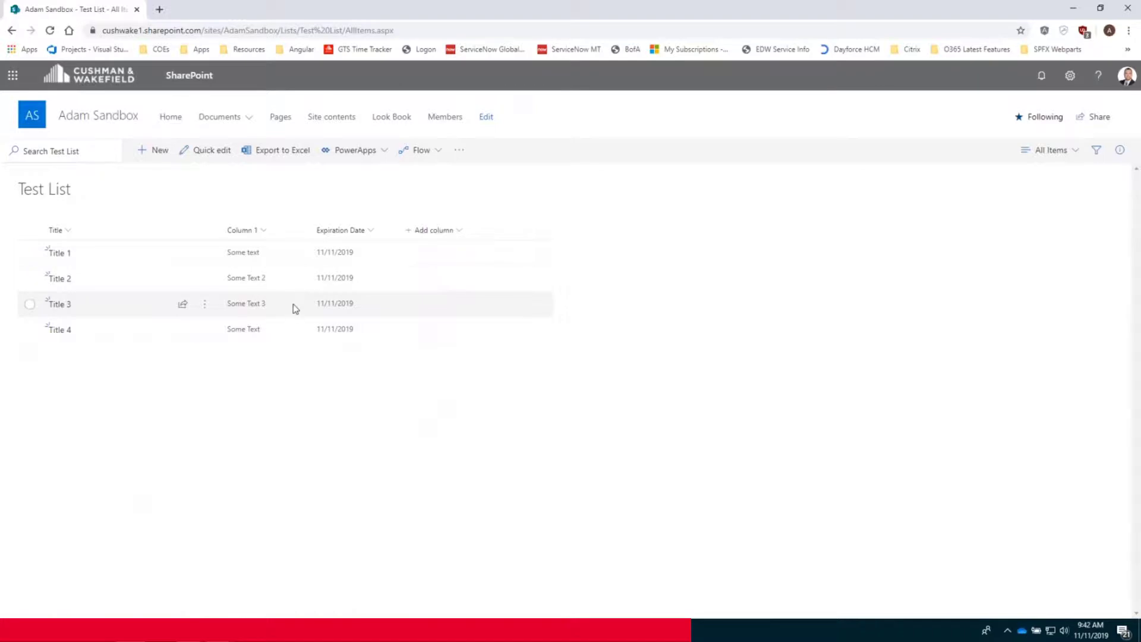
click(126, 256)
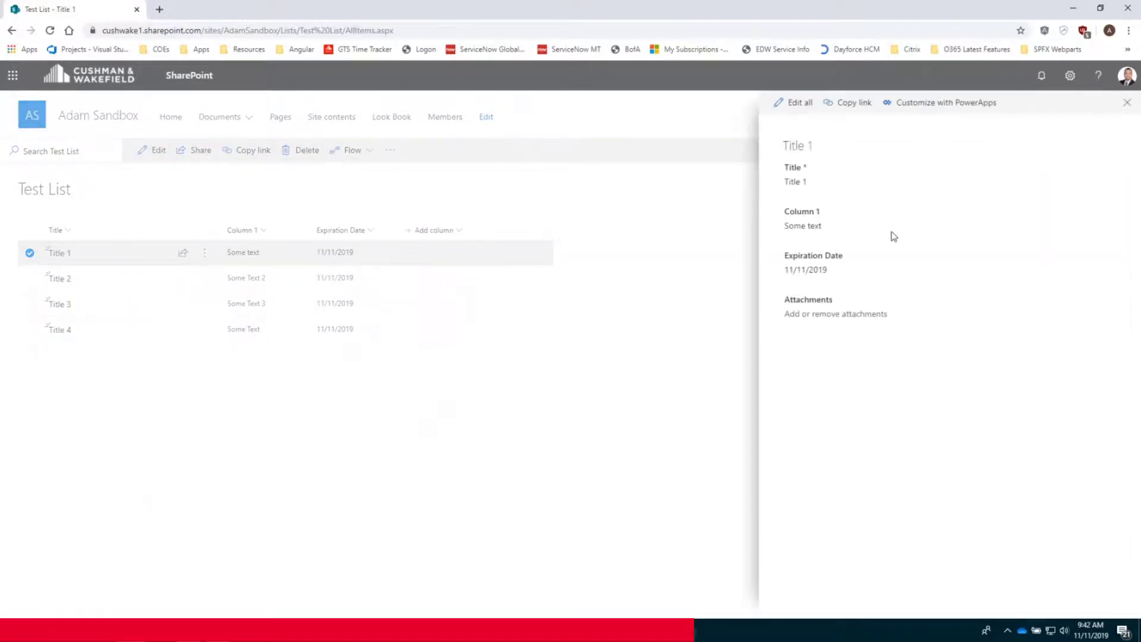
click(834, 226)
click(818, 230)
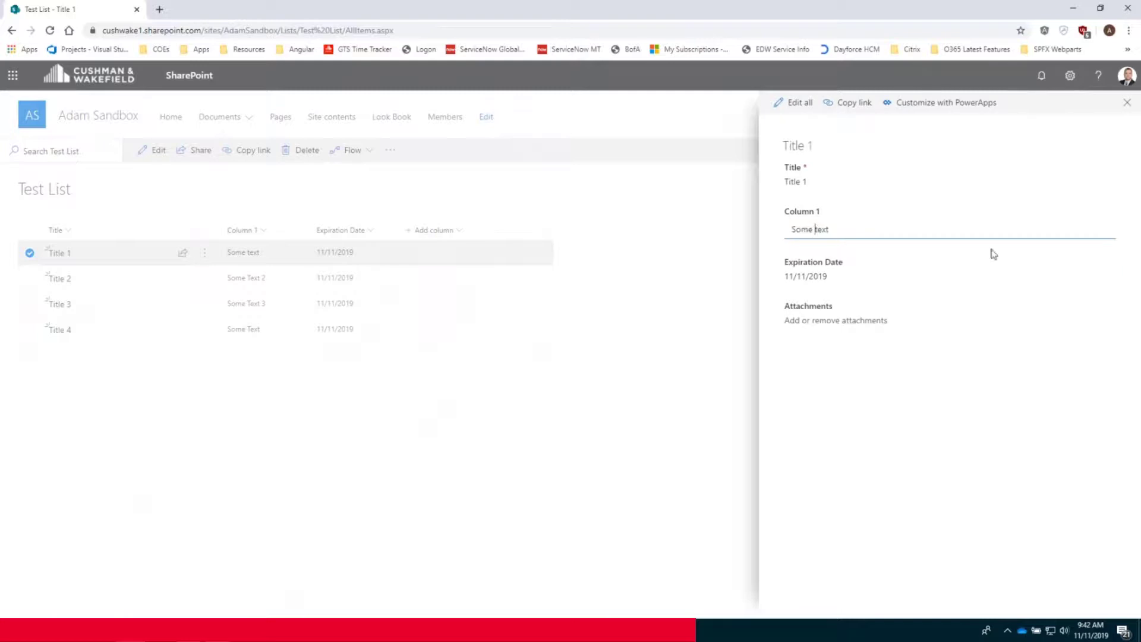
text(more)
click(866, 184)
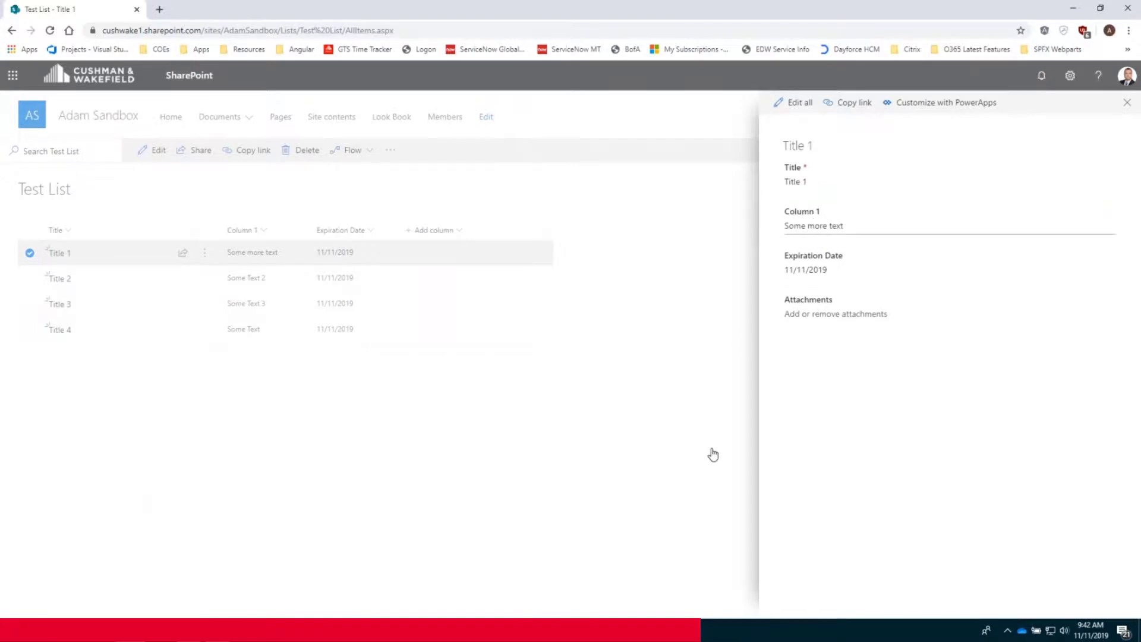
click(675, 481)
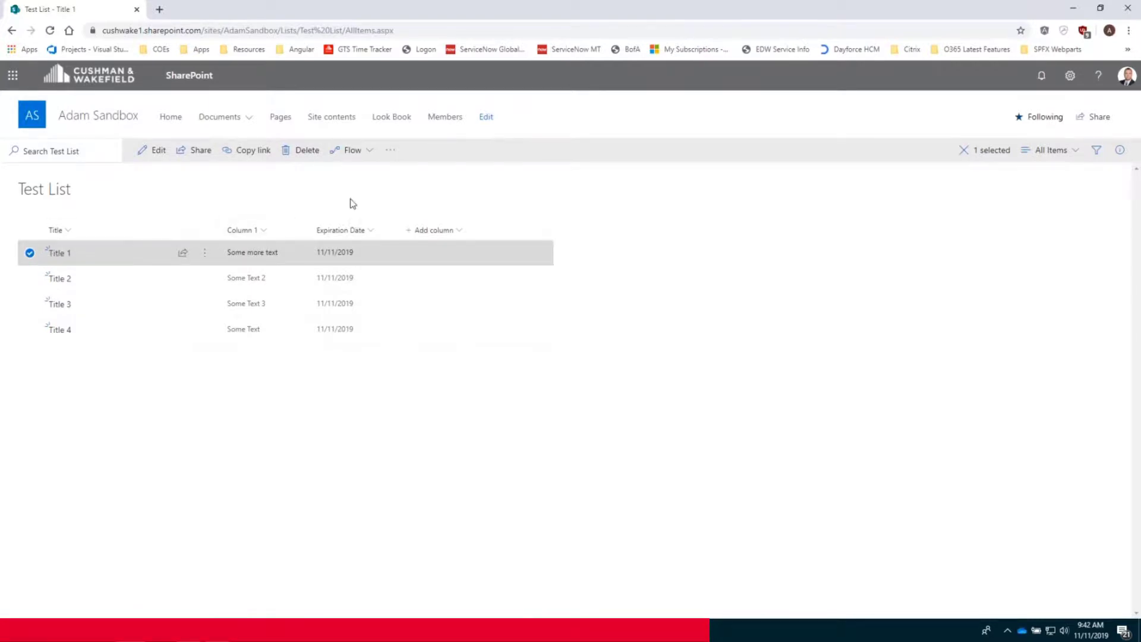
Step: Open the version history of the Title 1 item, restore version 1.0, and close the history
click(390, 151)
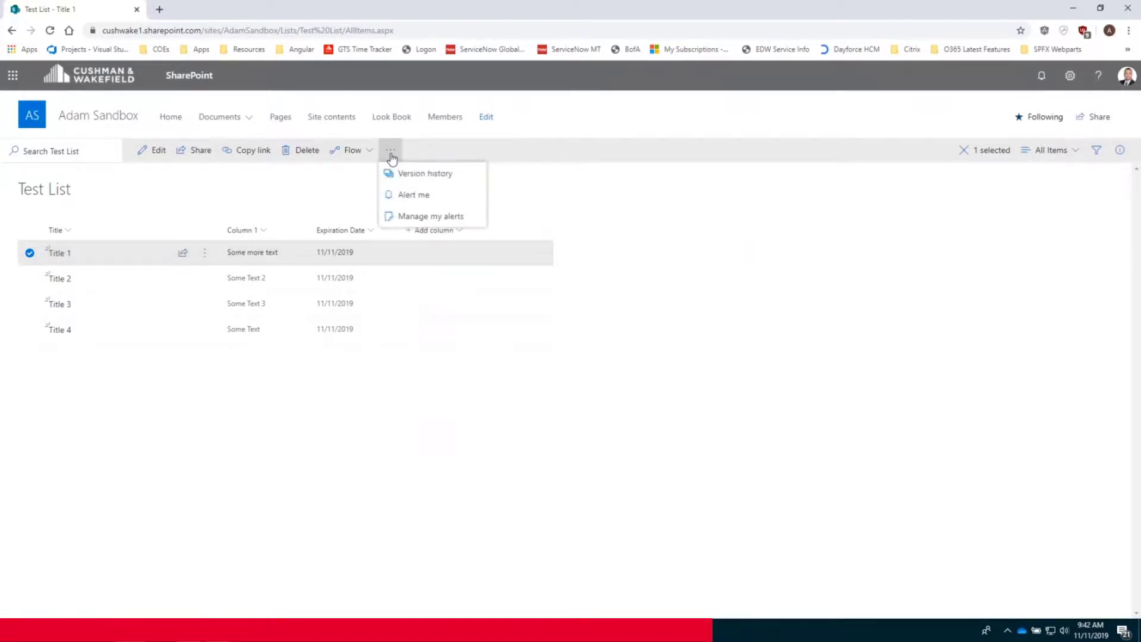
click(431, 181)
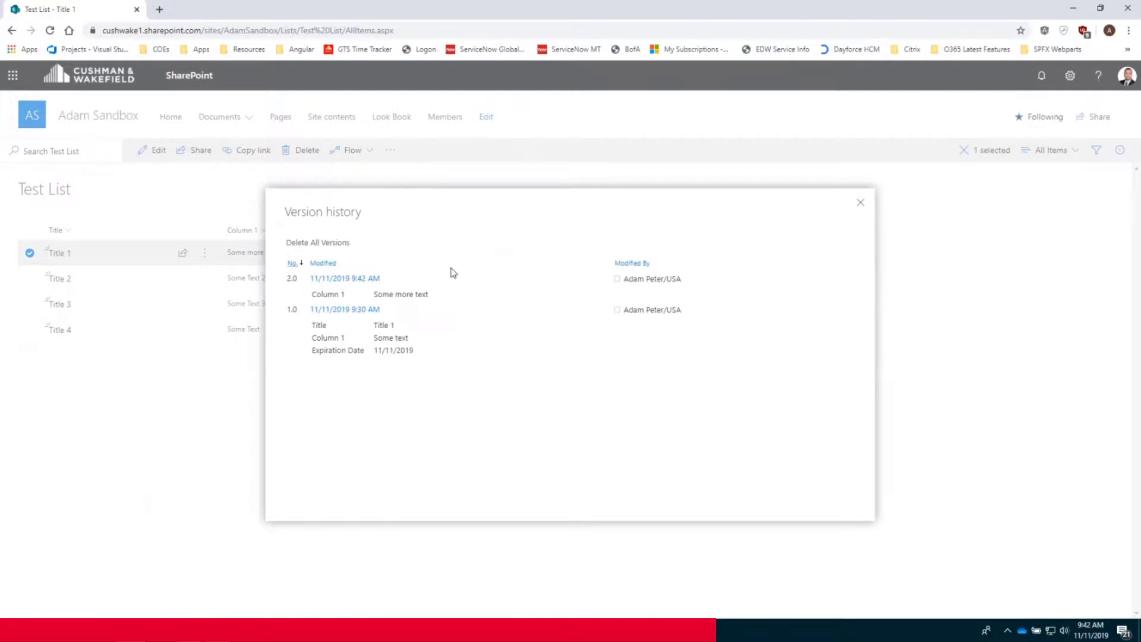
mouse_move(325, 310)
mouse_move(406, 295)
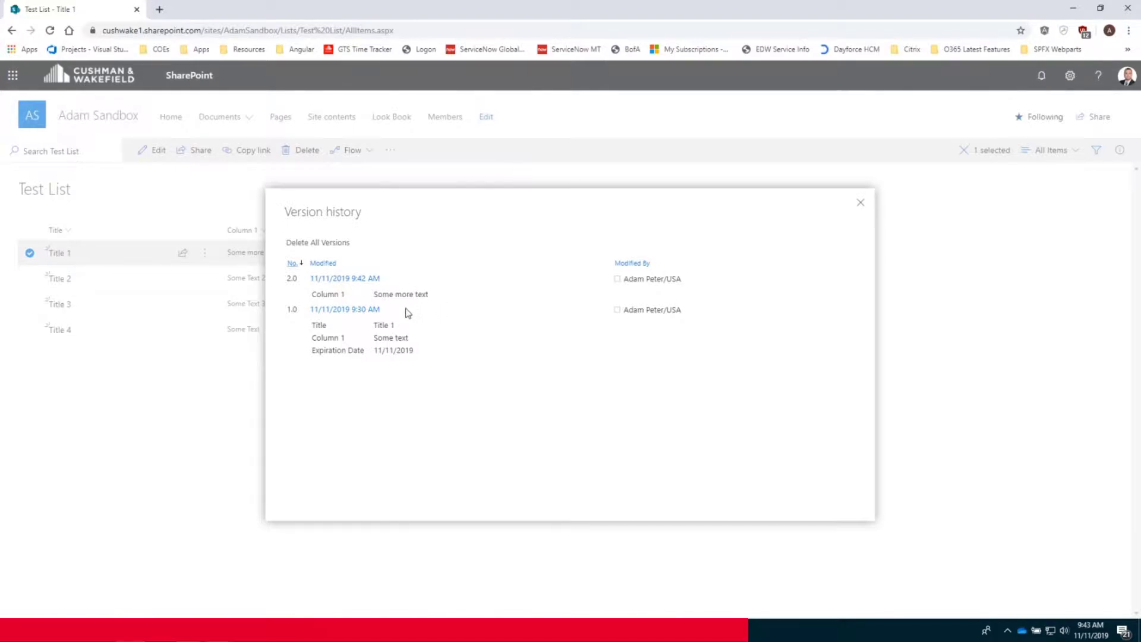
mouse_move(377, 321)
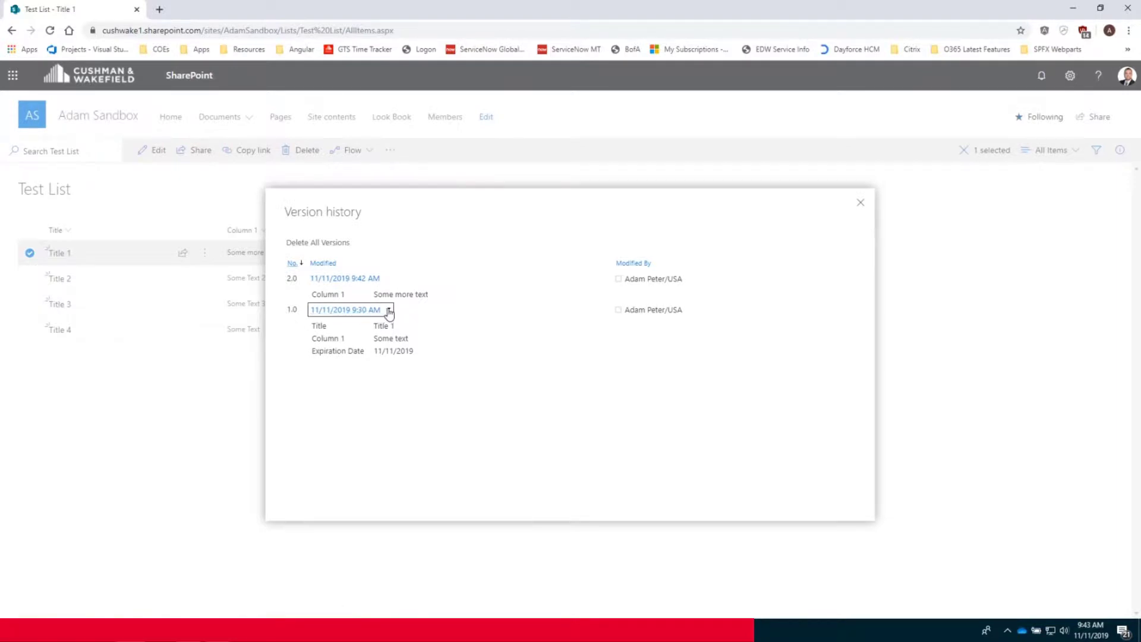
click(390, 311)
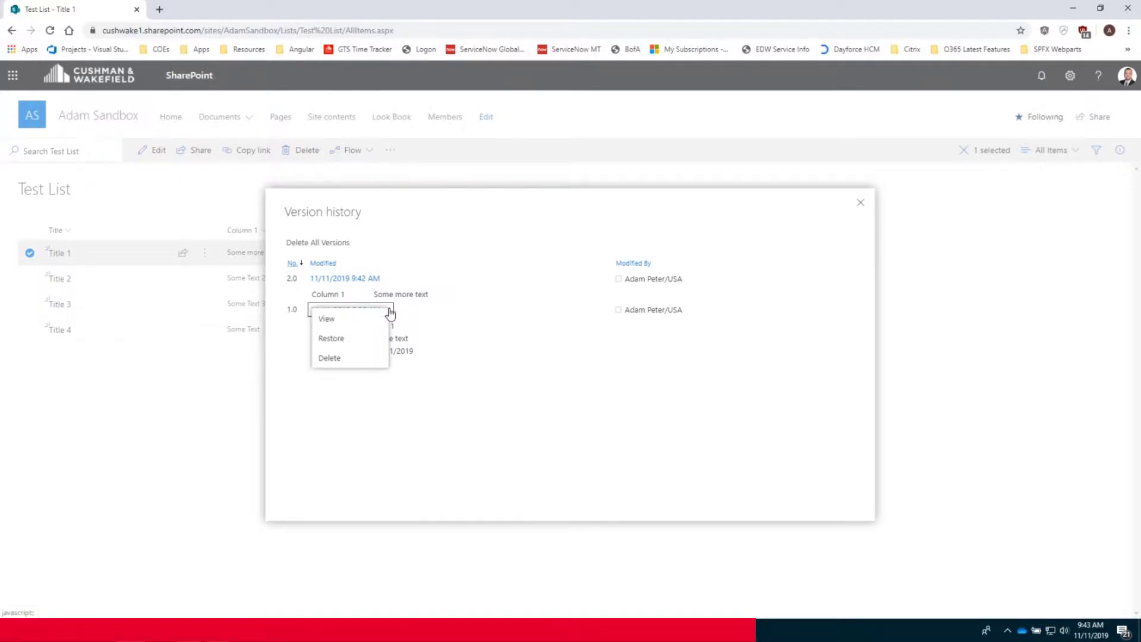
click(352, 344)
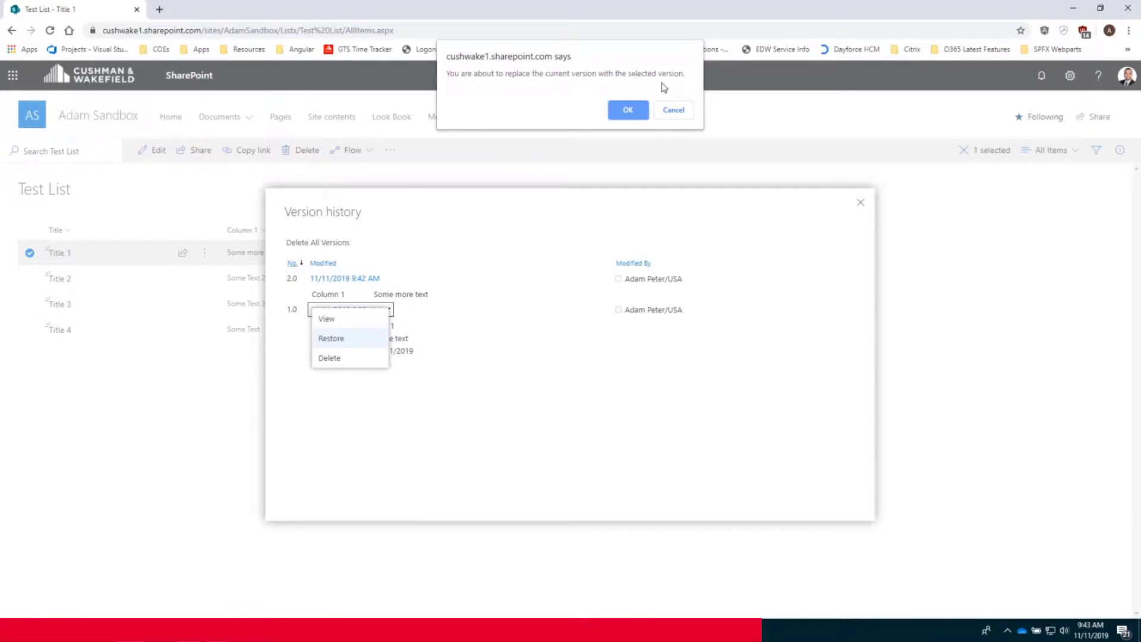
click(629, 111)
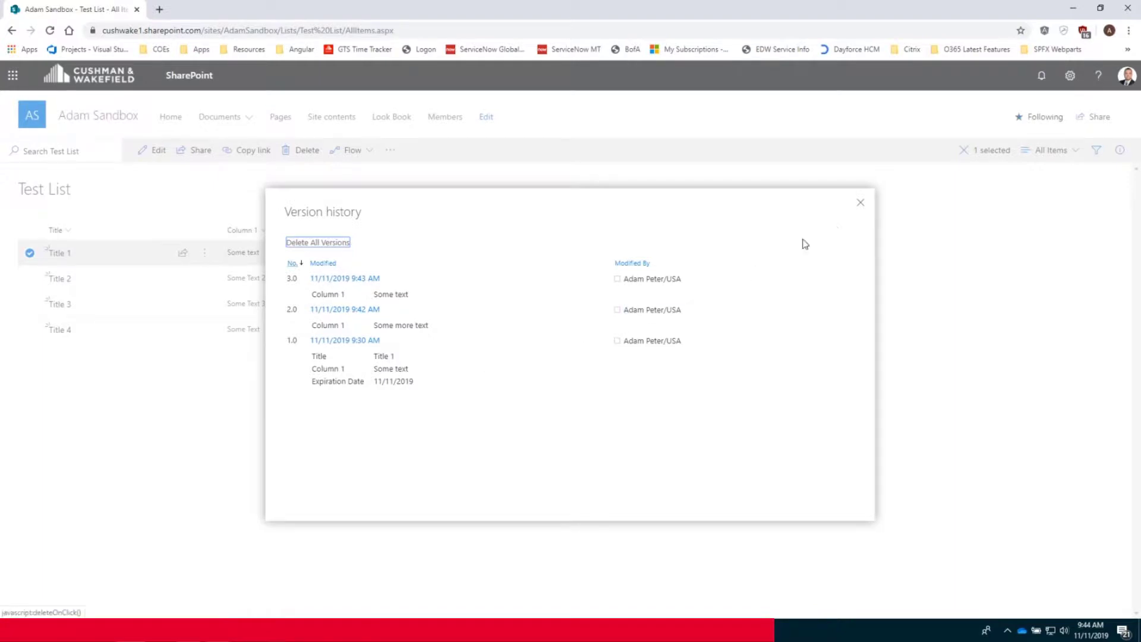
click(861, 202)
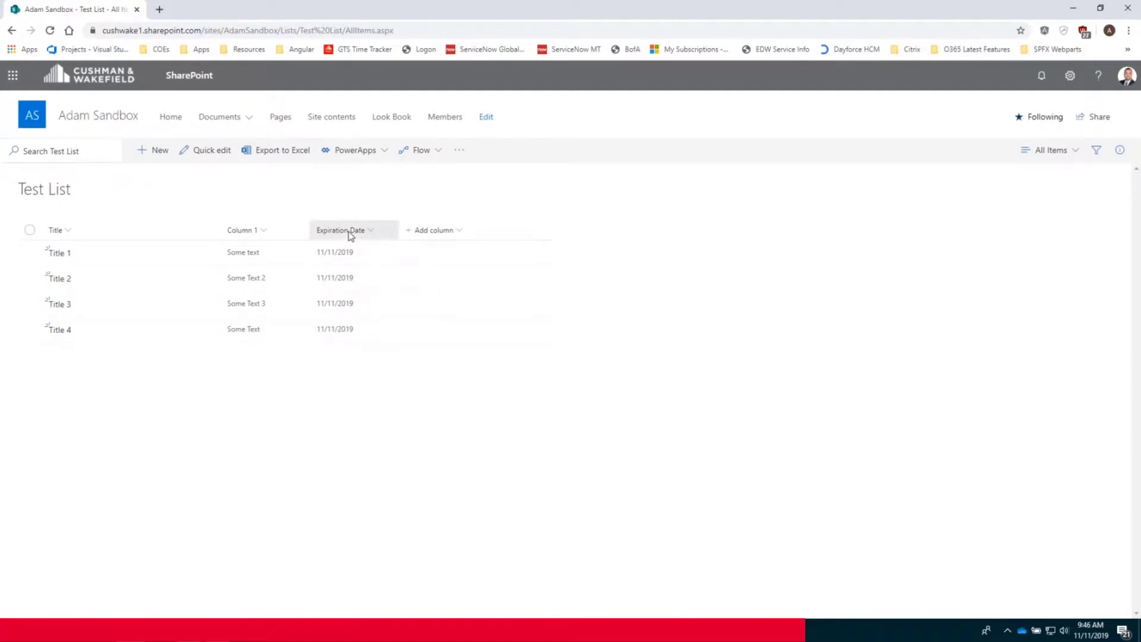
Step: Move the Expiration Date column ahead of Column 1 and save the arrangement to the All Items view
drag(351, 236, 222, 238)
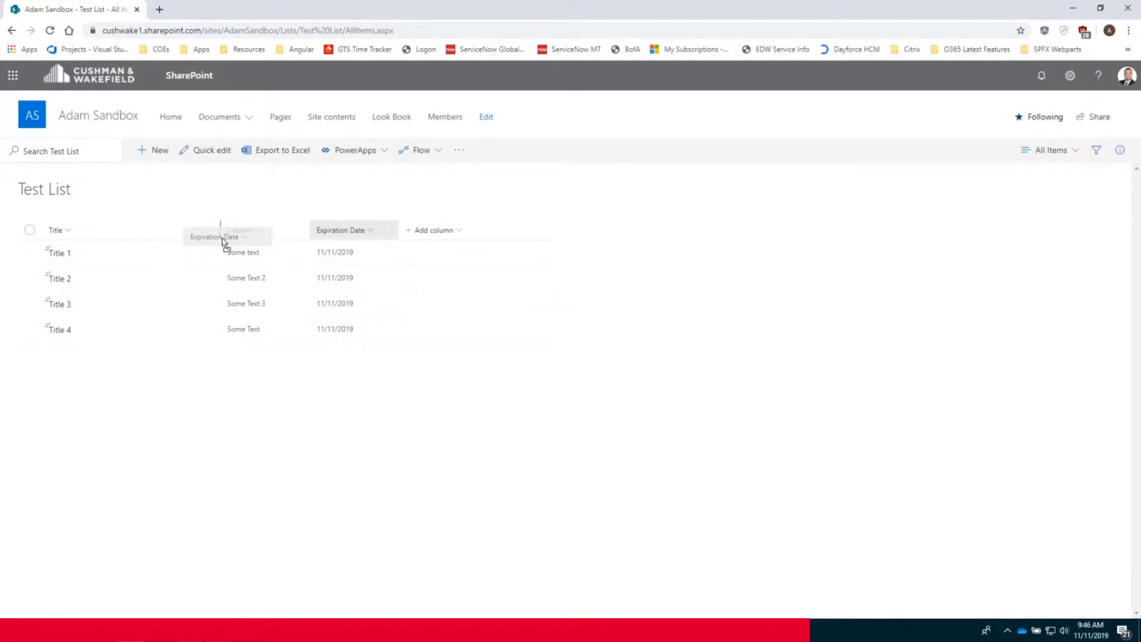
drag(223, 237, 224, 238)
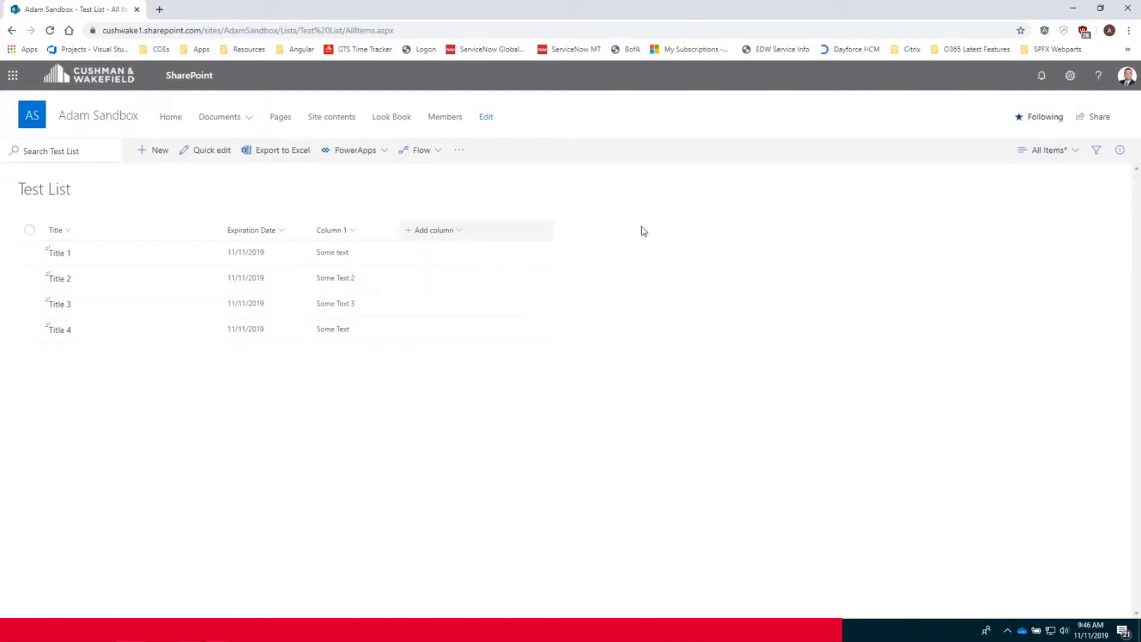
click(1067, 160)
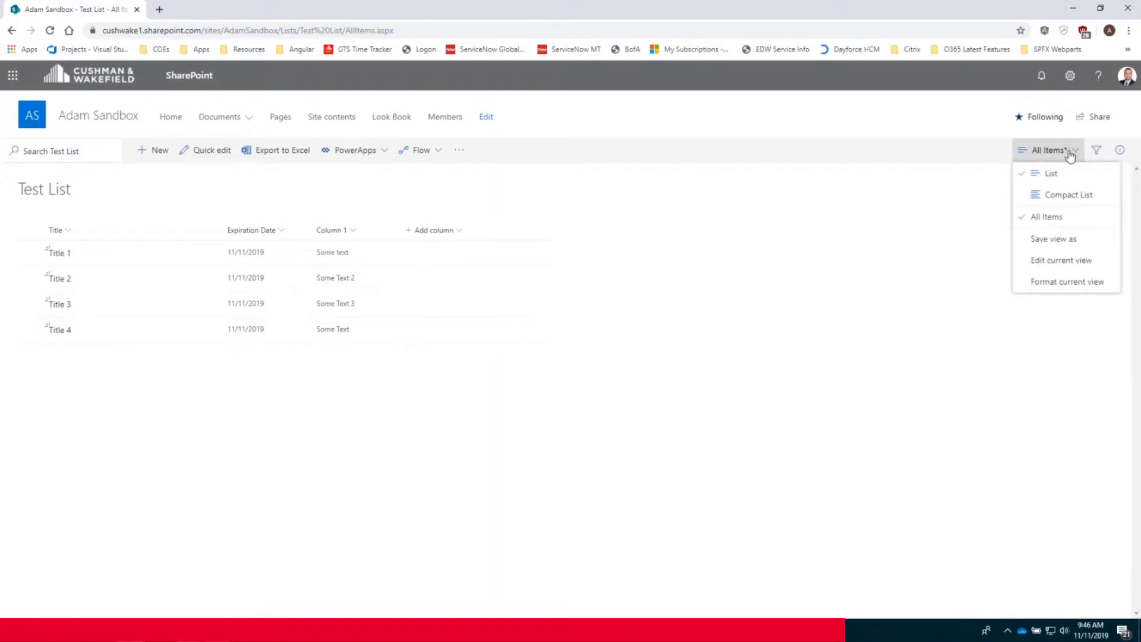
click(1056, 241)
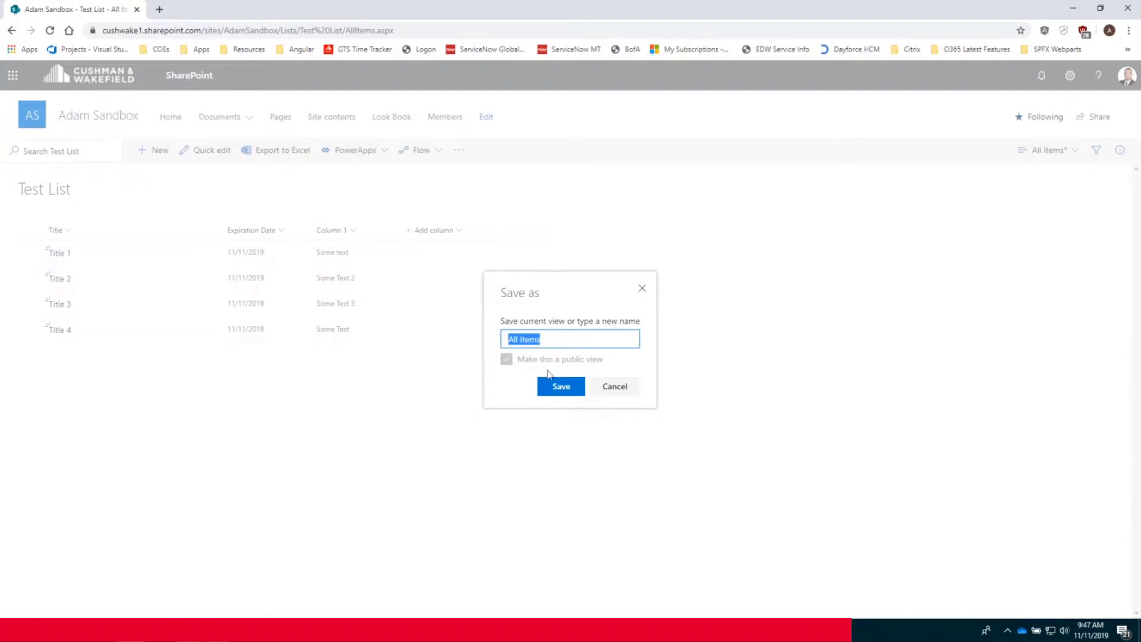
click(561, 387)
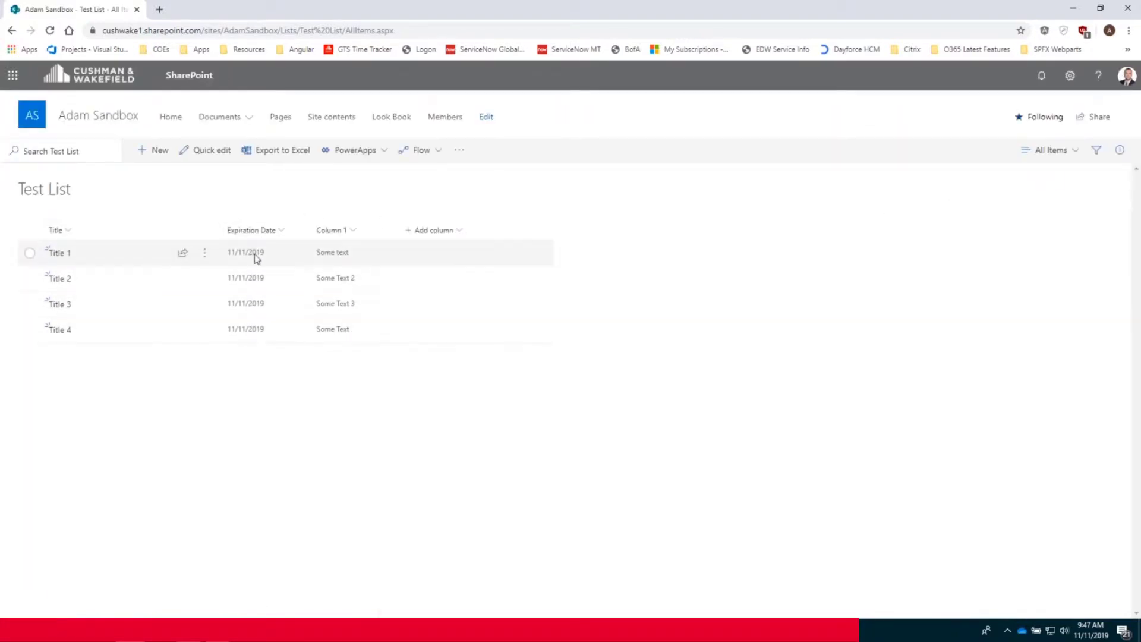
Step: Open the All Items view for editing and examine its available columns, their positions and the sort options
click(1065, 155)
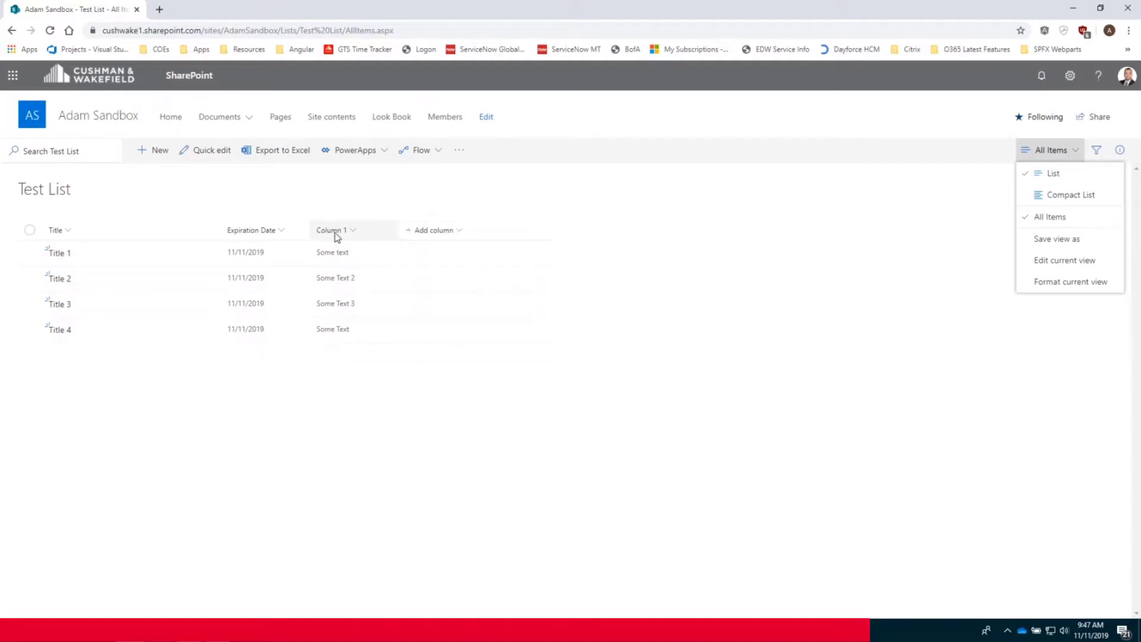
click(1064, 265)
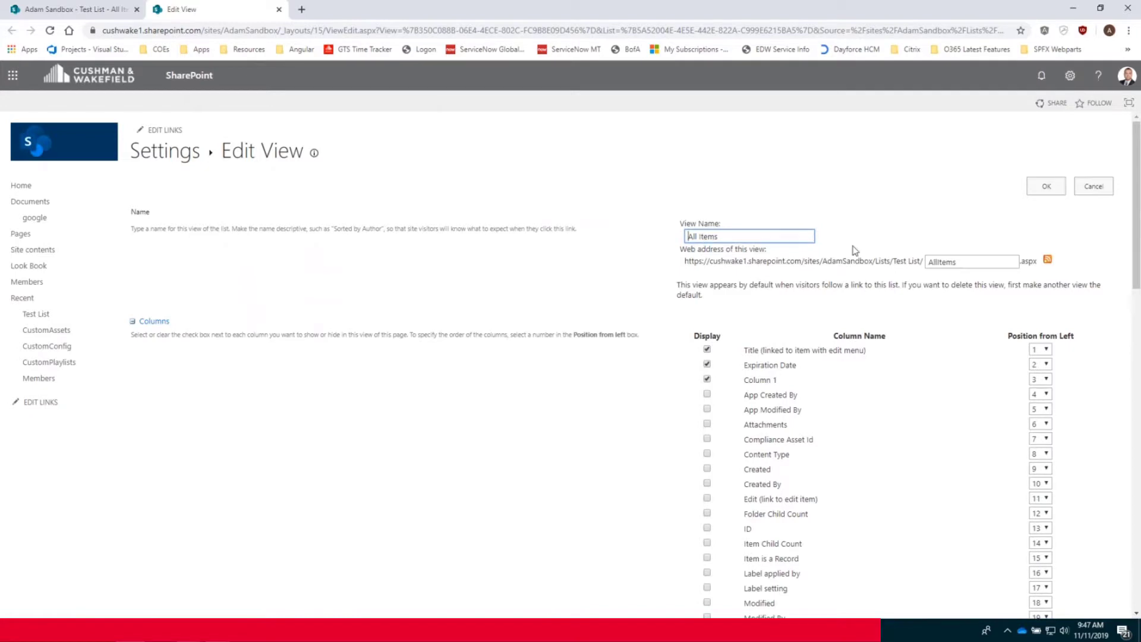
scroll(884, 363, down, 1)
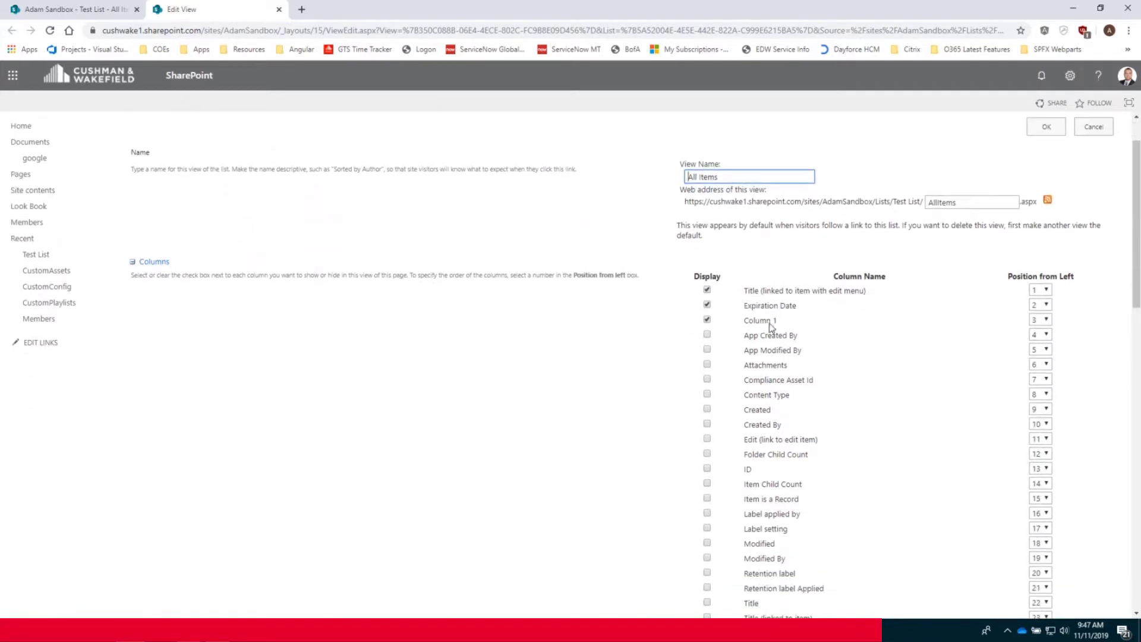
scroll(797, 372, down, 2)
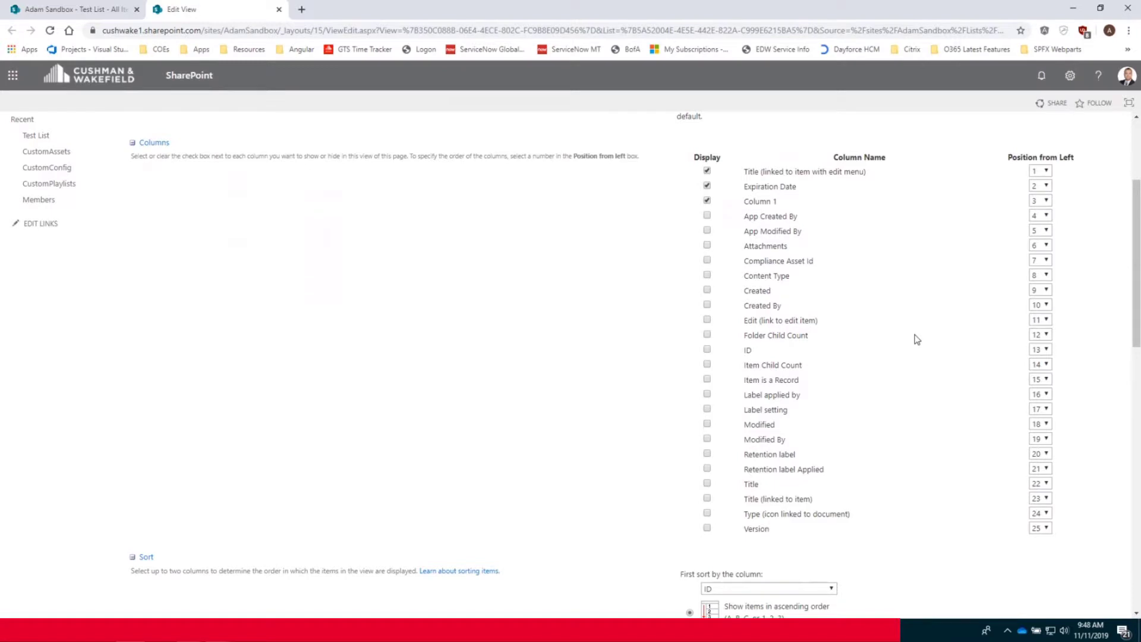
scroll(918, 339, down, 4)
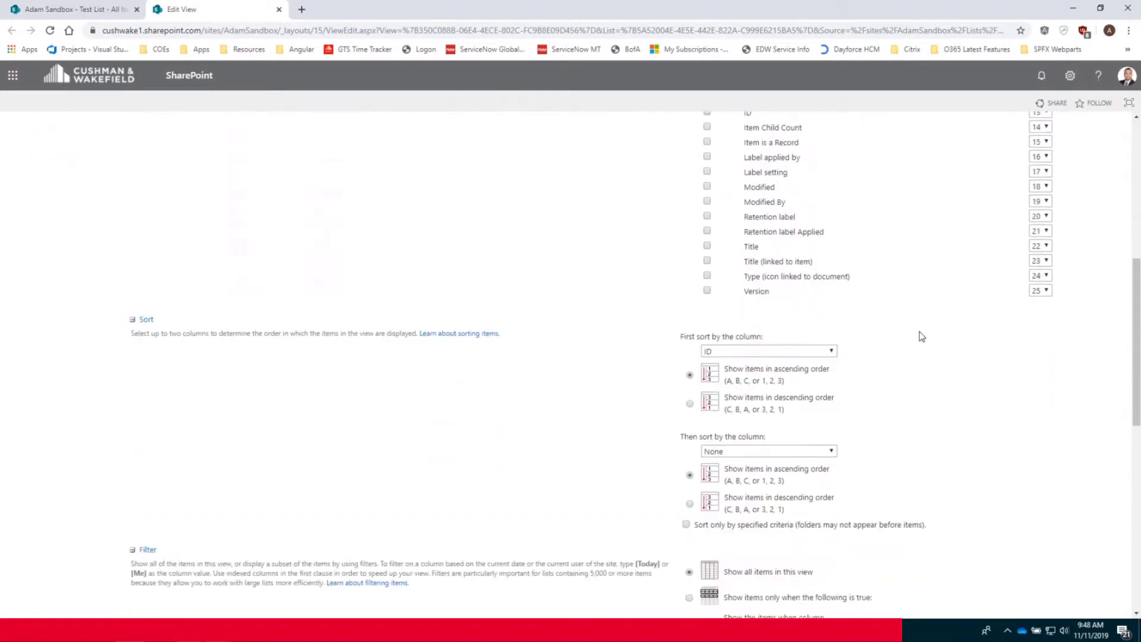
scroll(920, 337, down, 1)
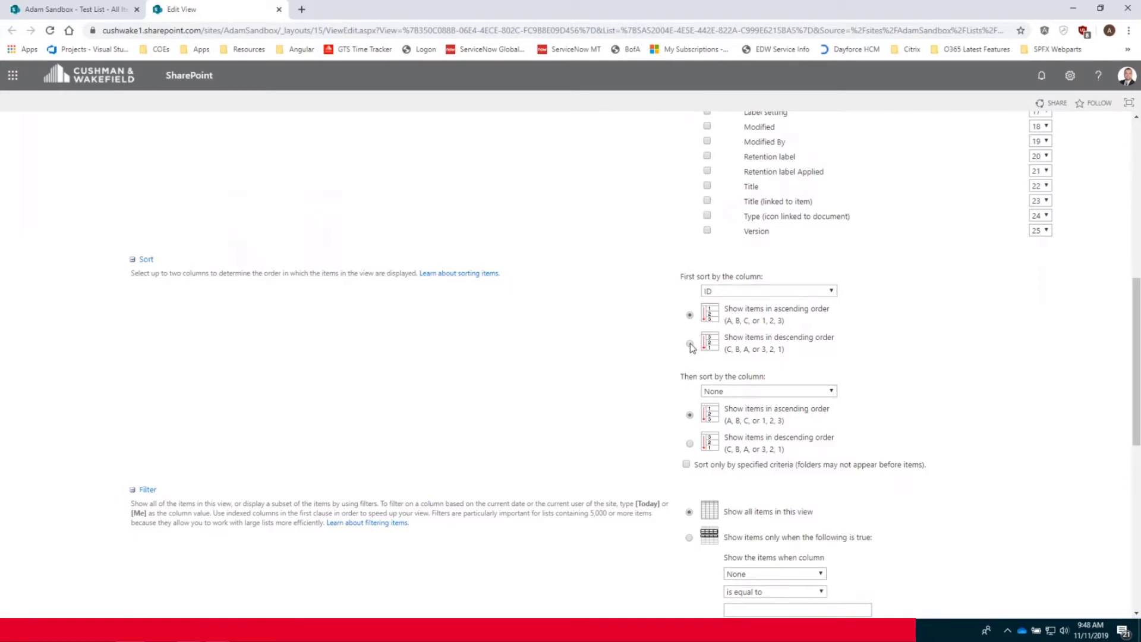
scroll(915, 351, down, 1)
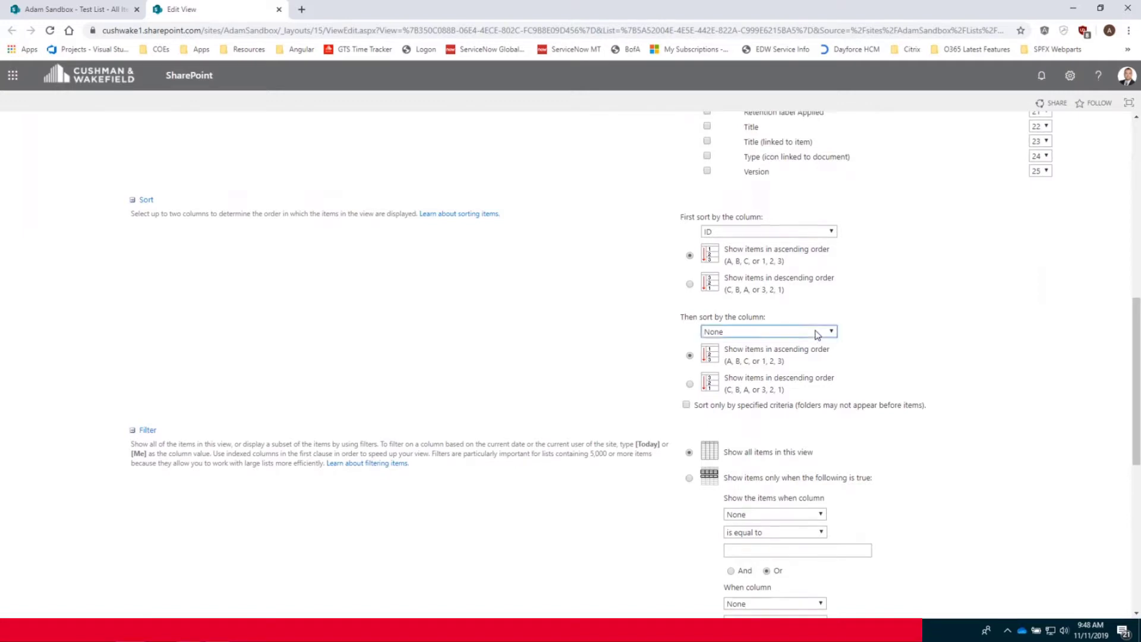
click(814, 331)
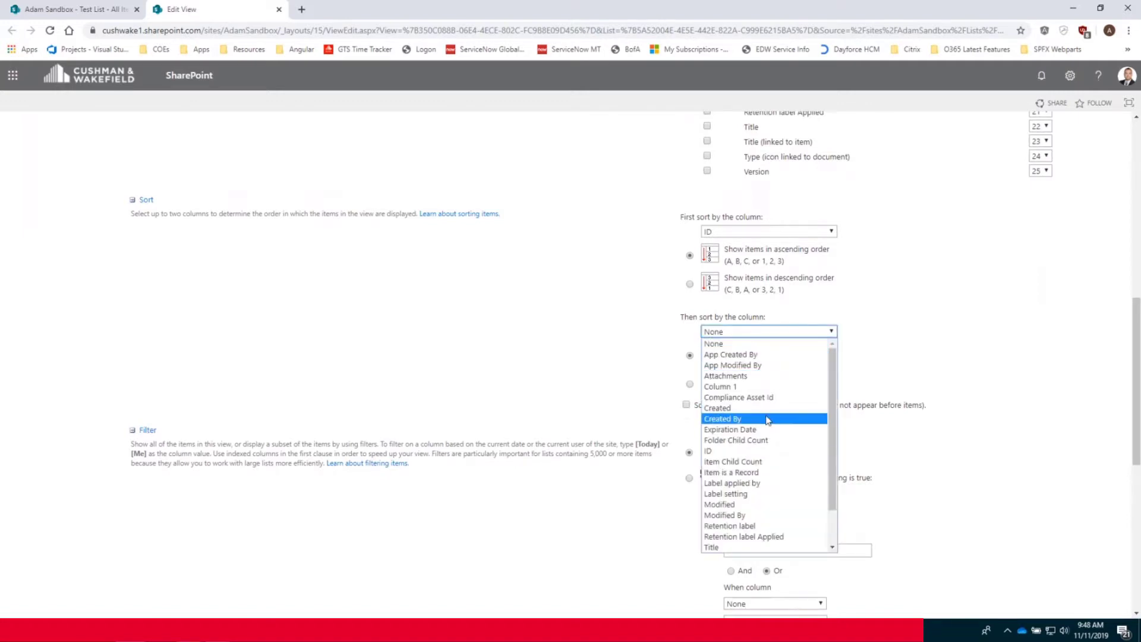
click(915, 350)
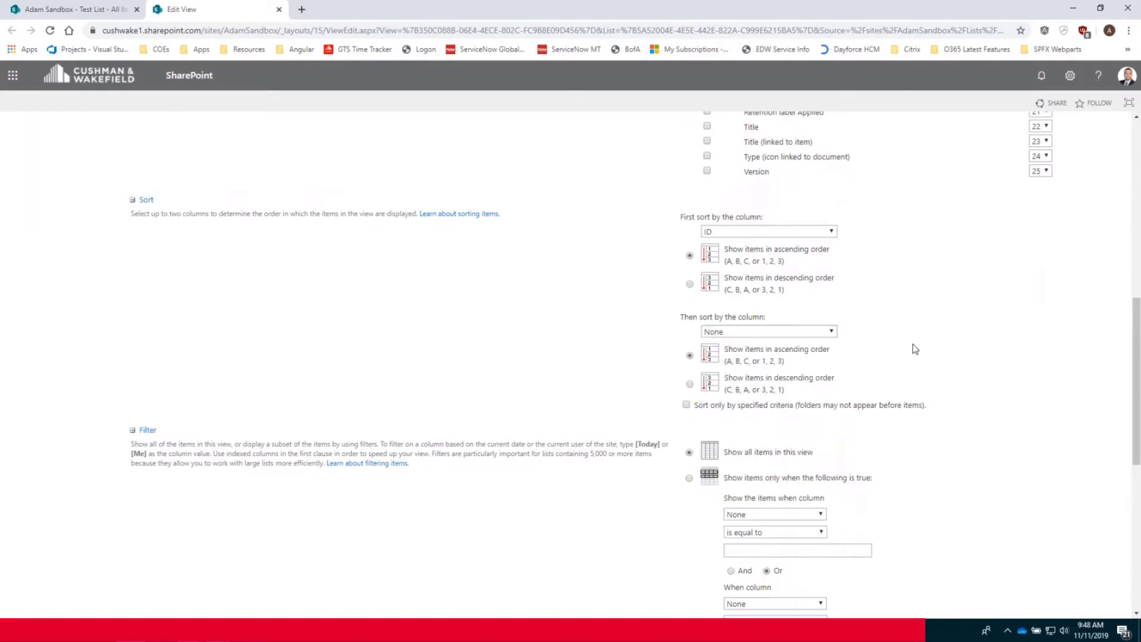
Step: Filter the All Items view to show only items whose Expiration Date is equal to [Today]
scroll(914, 347, down, 3)
scroll(913, 344, down, 1)
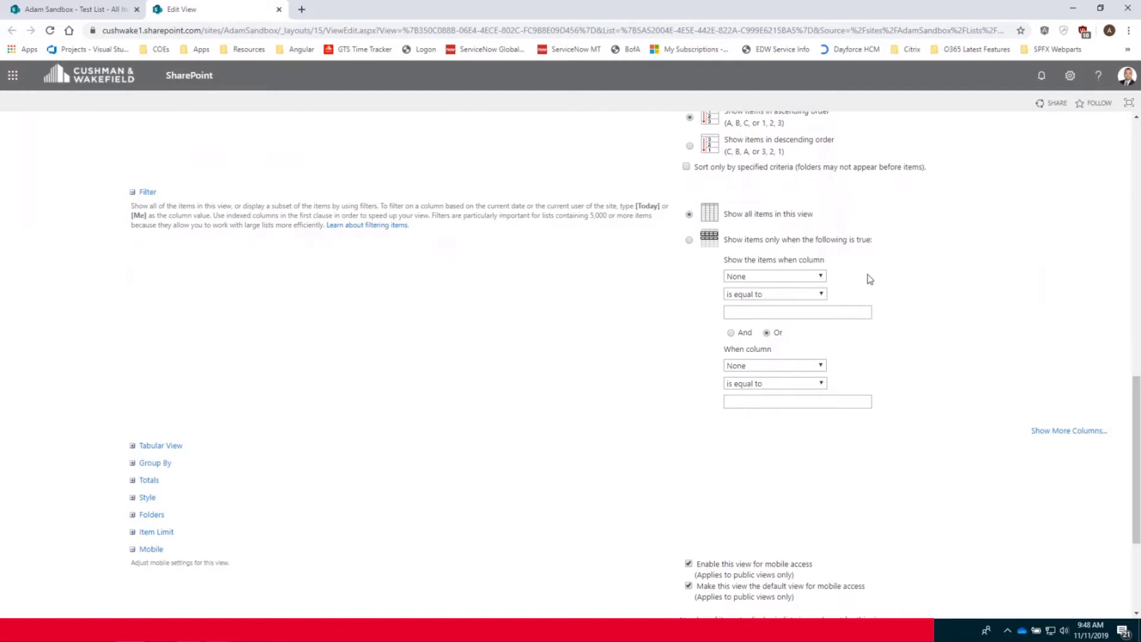
click(790, 280)
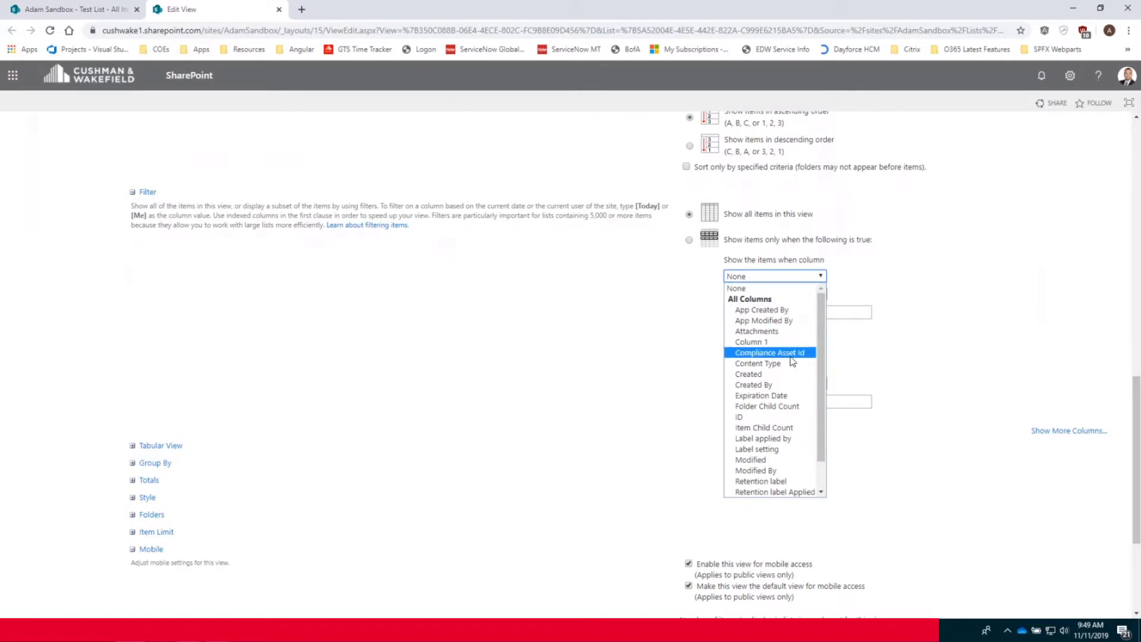
click(773, 396)
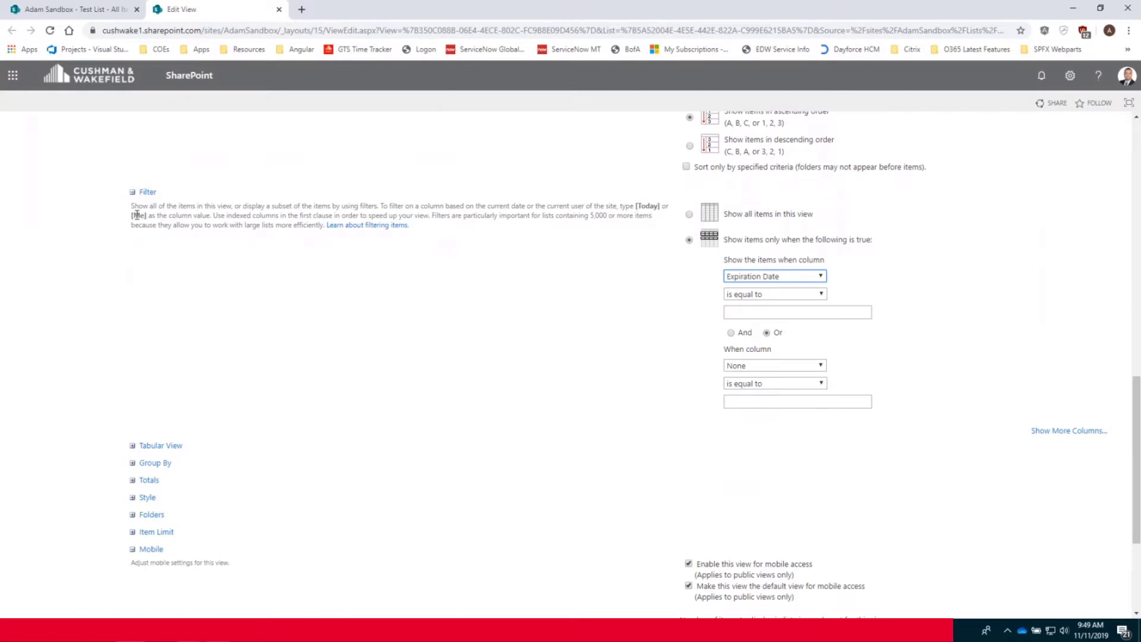
click(757, 319)
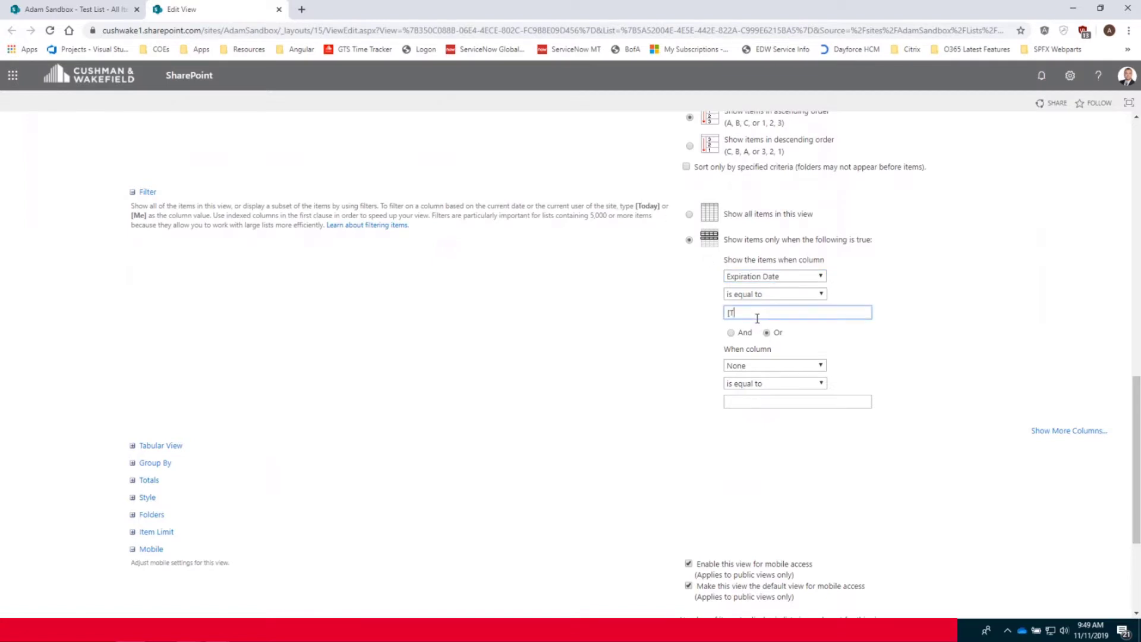
text([Today])
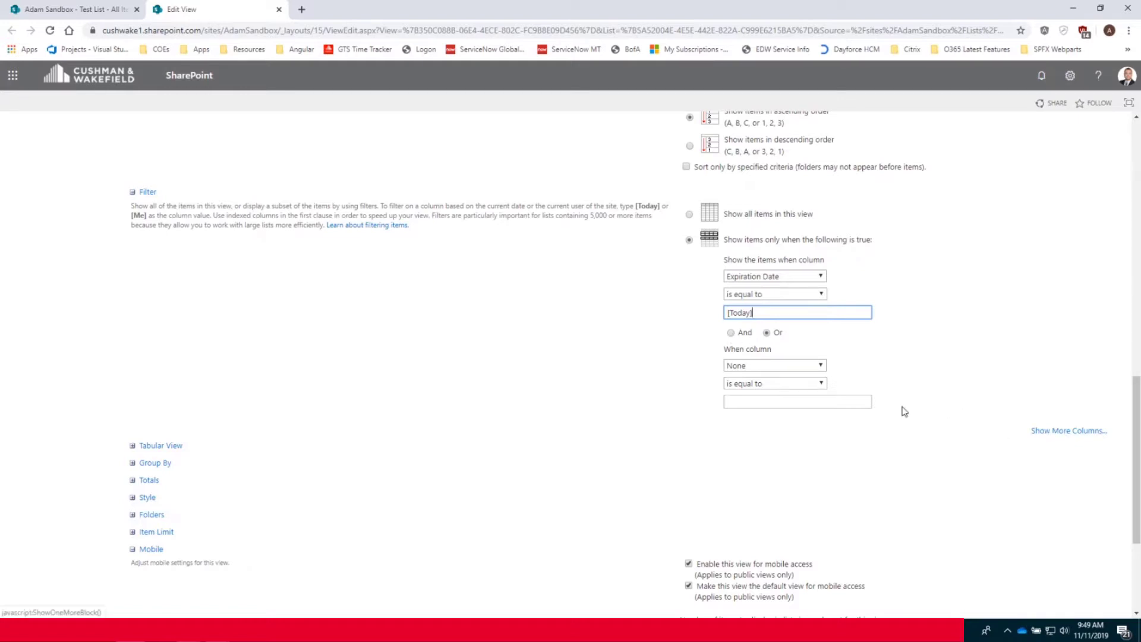
Step: Reveal two additional condition rows in the view's filter settings and leave them empty
click(1061, 431)
scroll(1057, 422, down, 2)
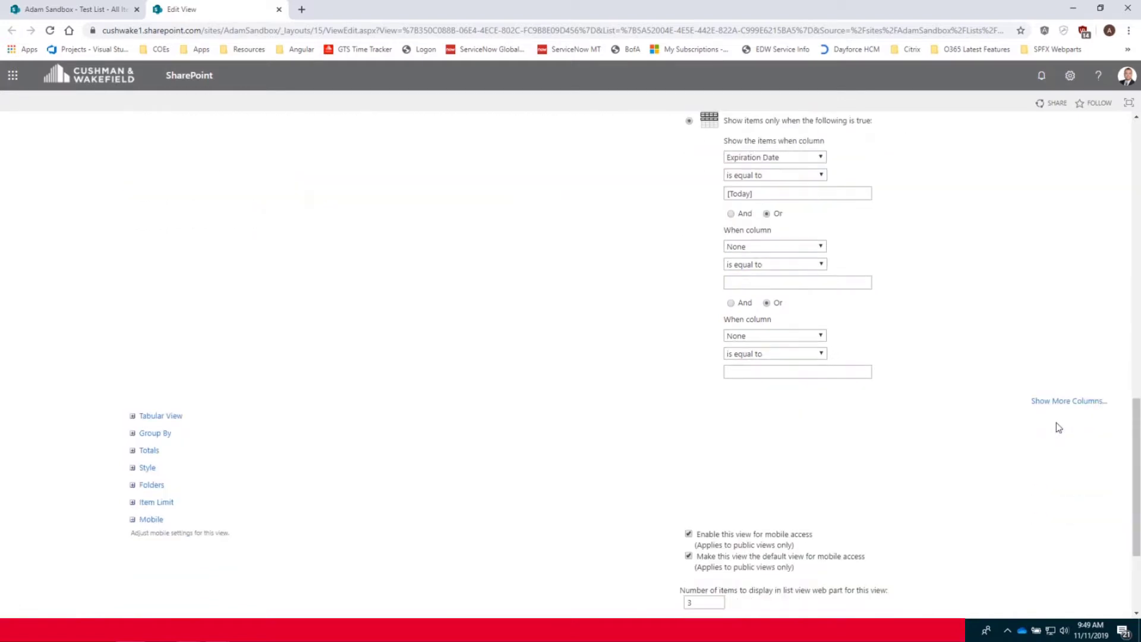
click(1055, 405)
scroll(892, 304, up, 2)
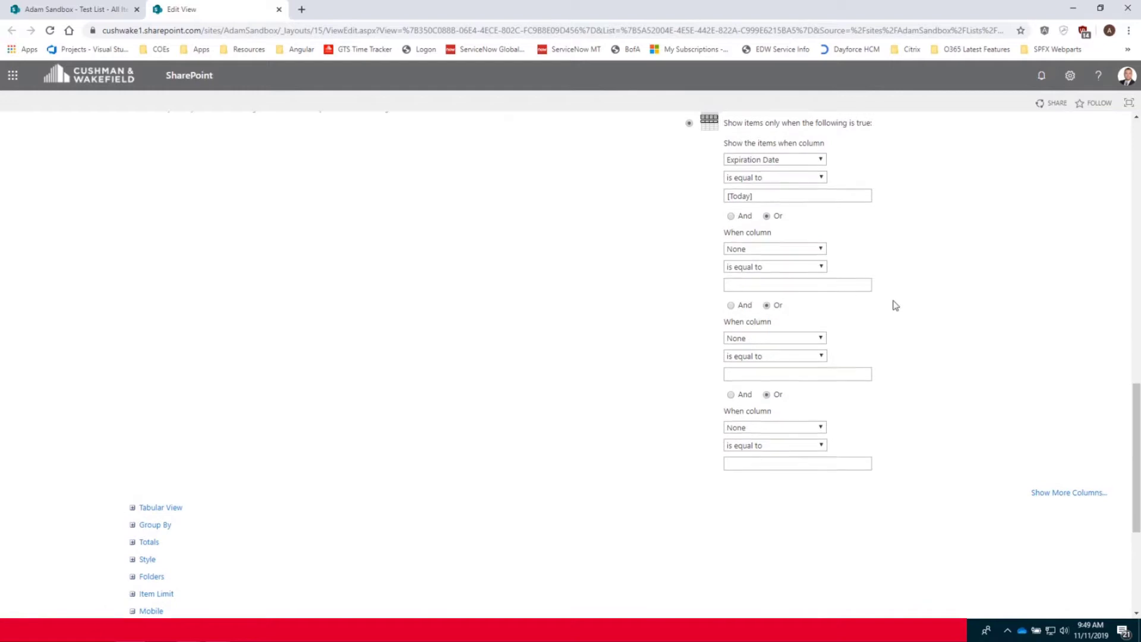
Step: Expand the Group By settings and examine which columns the view can be grouped by
scroll(896, 368, down, 5)
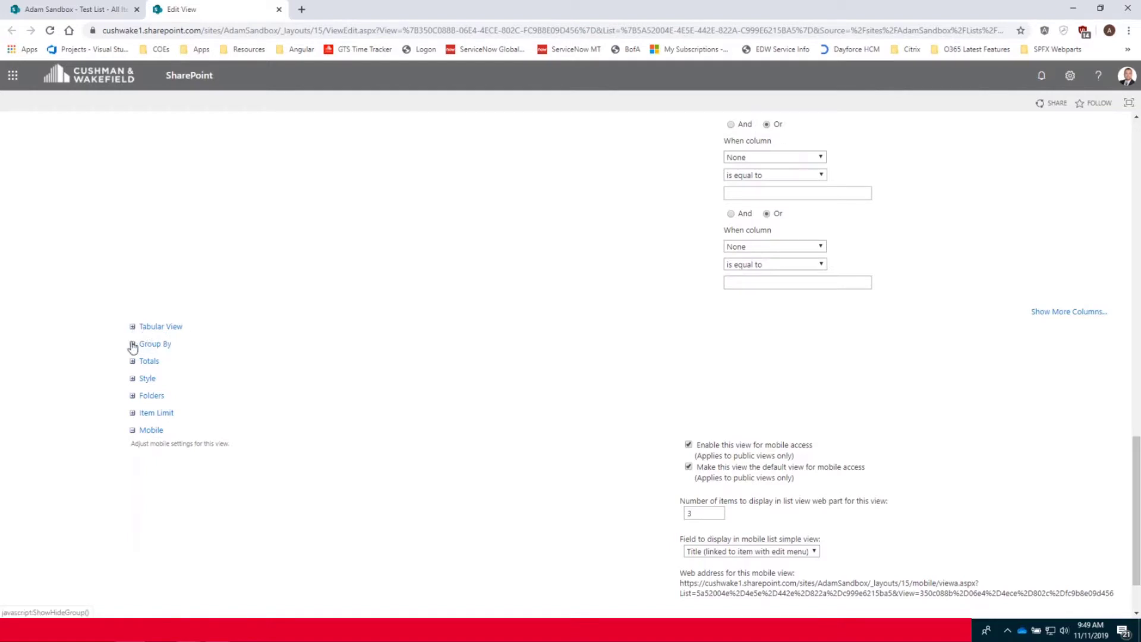
click(133, 344)
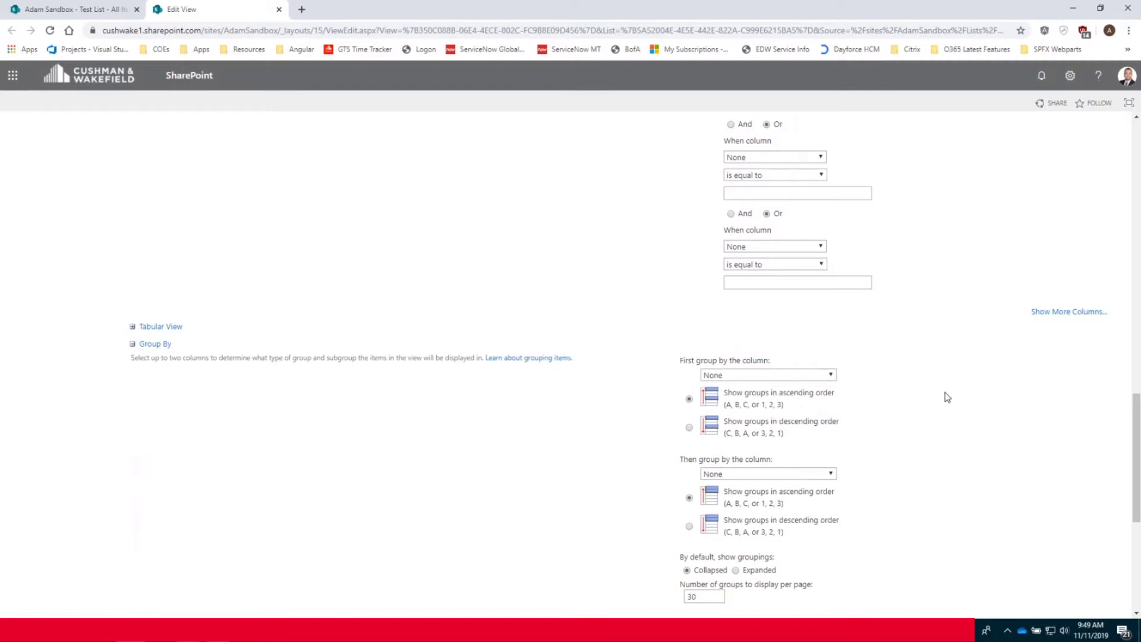
scroll(947, 403, down, 1)
scroll(947, 402, down, 1)
click(755, 315)
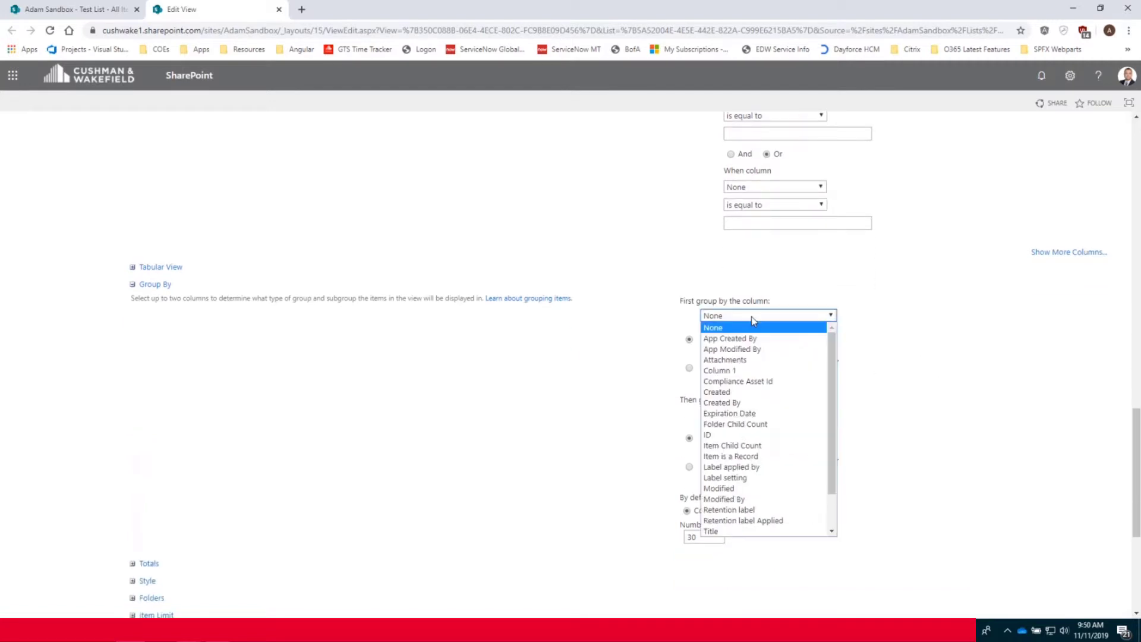
click(924, 337)
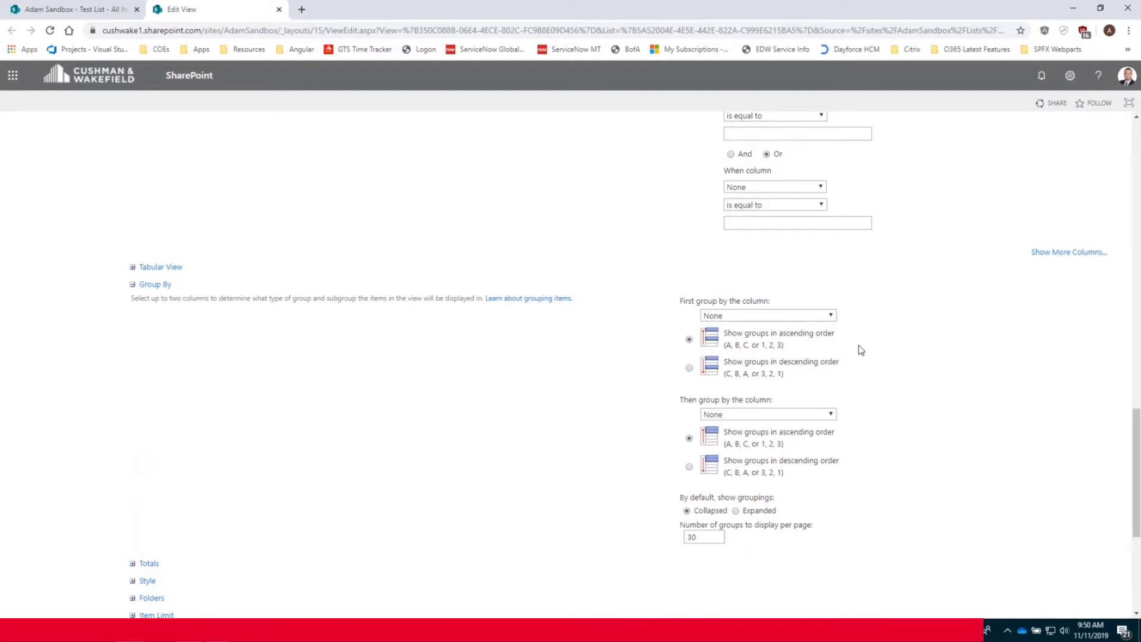
Step: Expand the Totals settings and set the total for the Title column to Count
scroll(904, 359, down, 3)
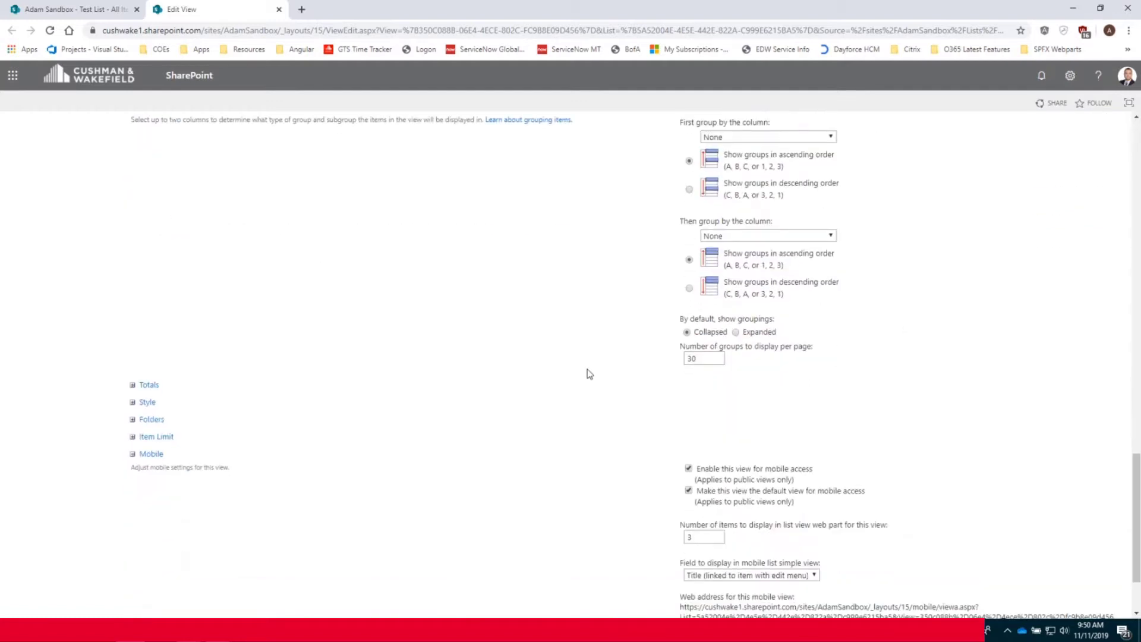
click(133, 386)
scroll(579, 389, down, 1)
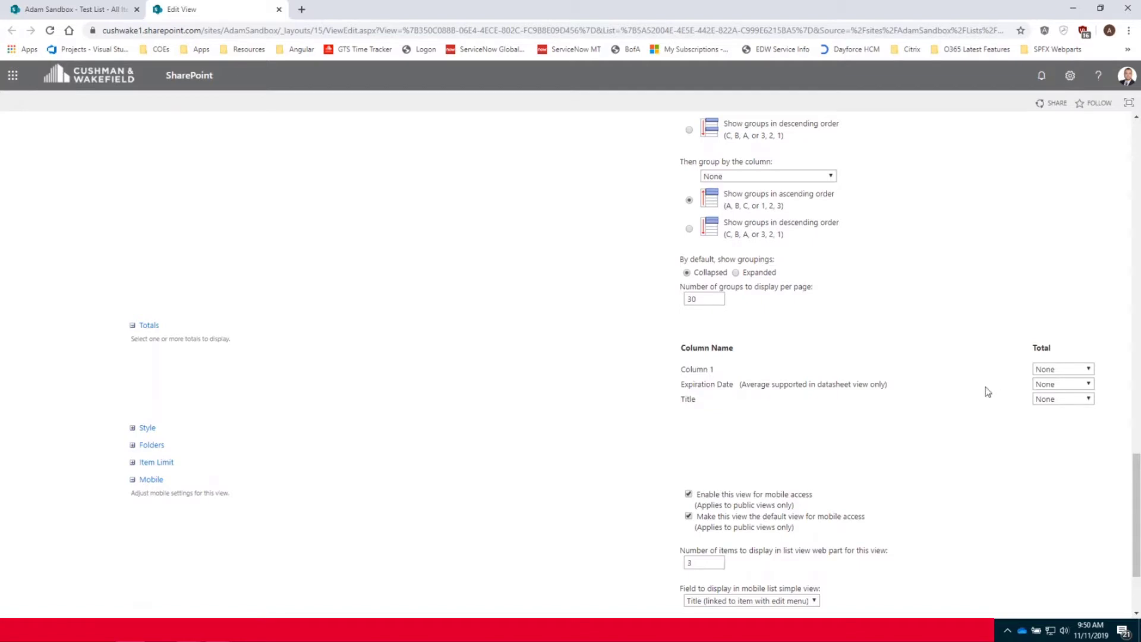
click(1087, 399)
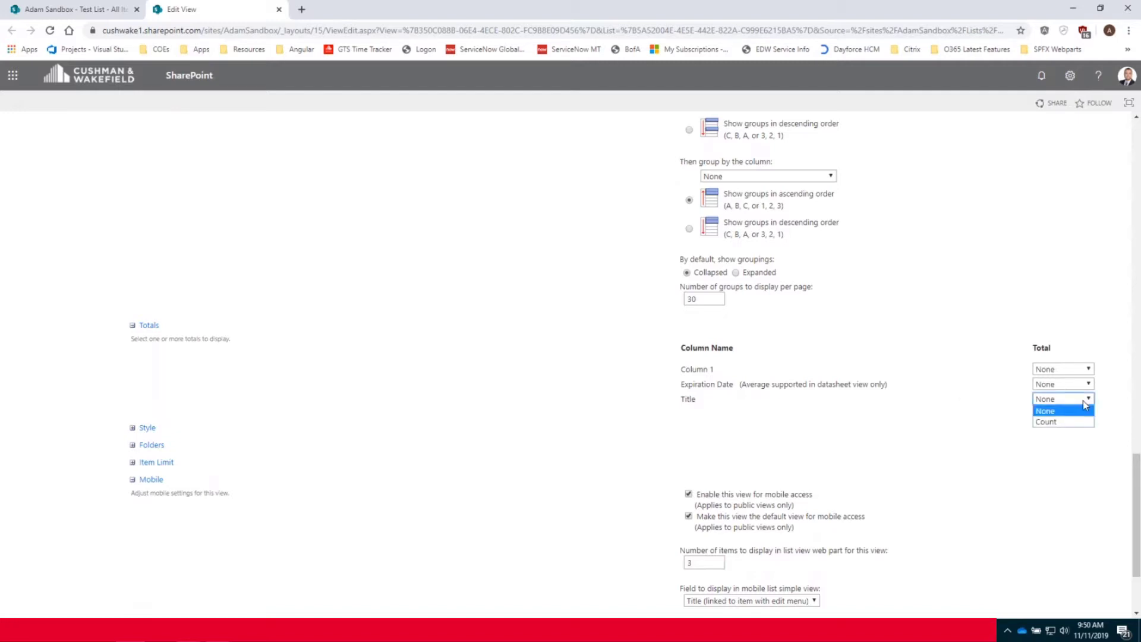
click(1051, 422)
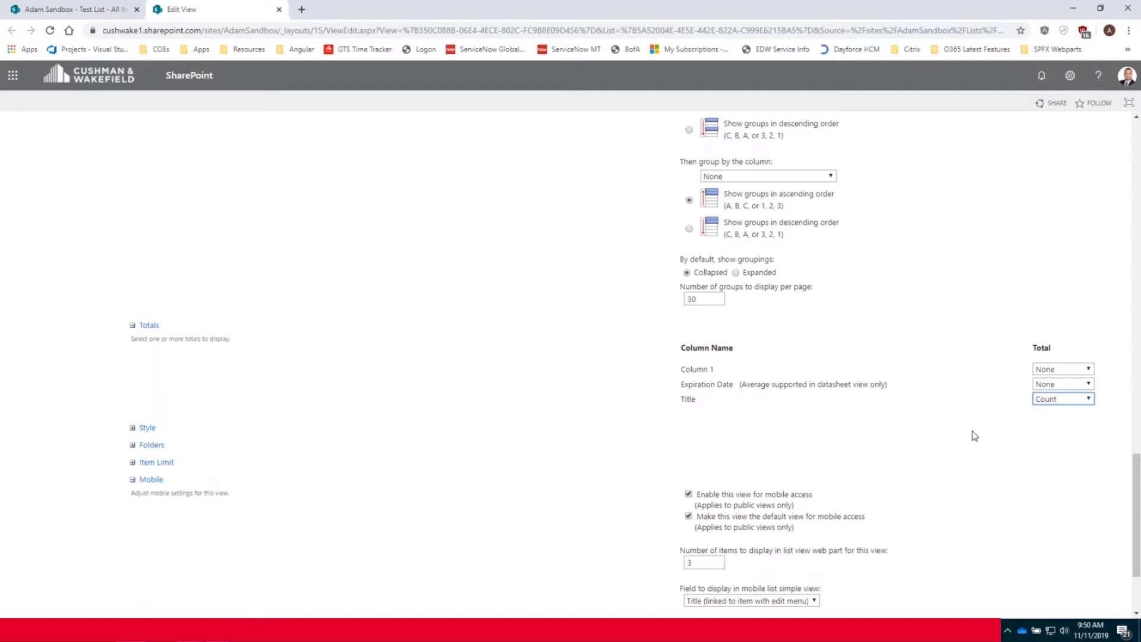
Step: Examine the view's Style, Folders and Item Limit settings, collapsing each section again
scroll(802, 433, down, 2)
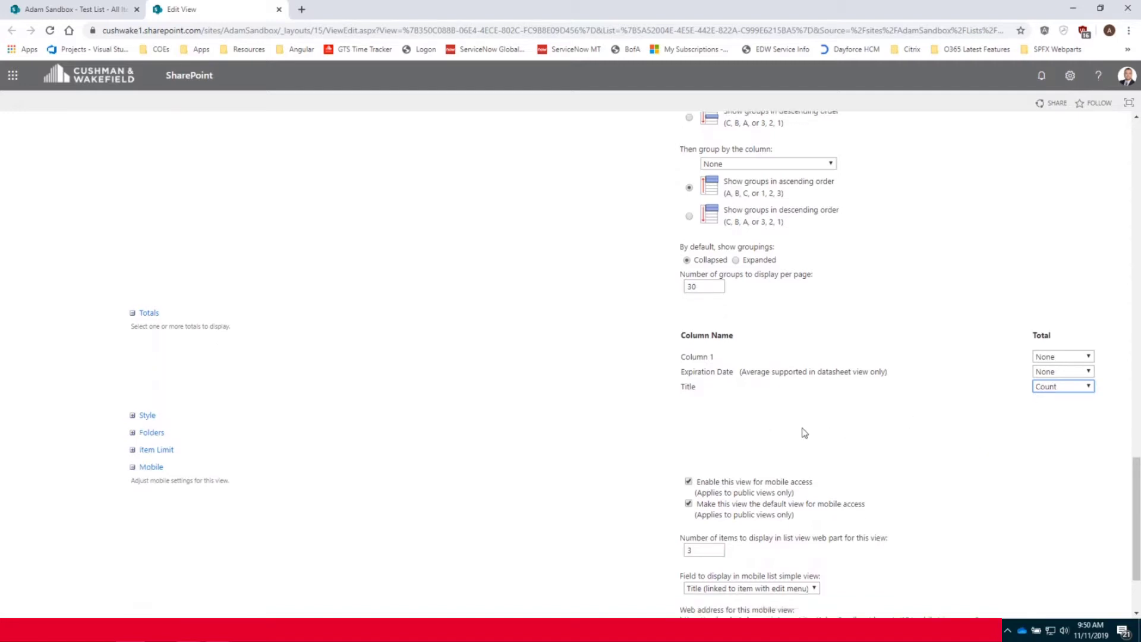
click(140, 311)
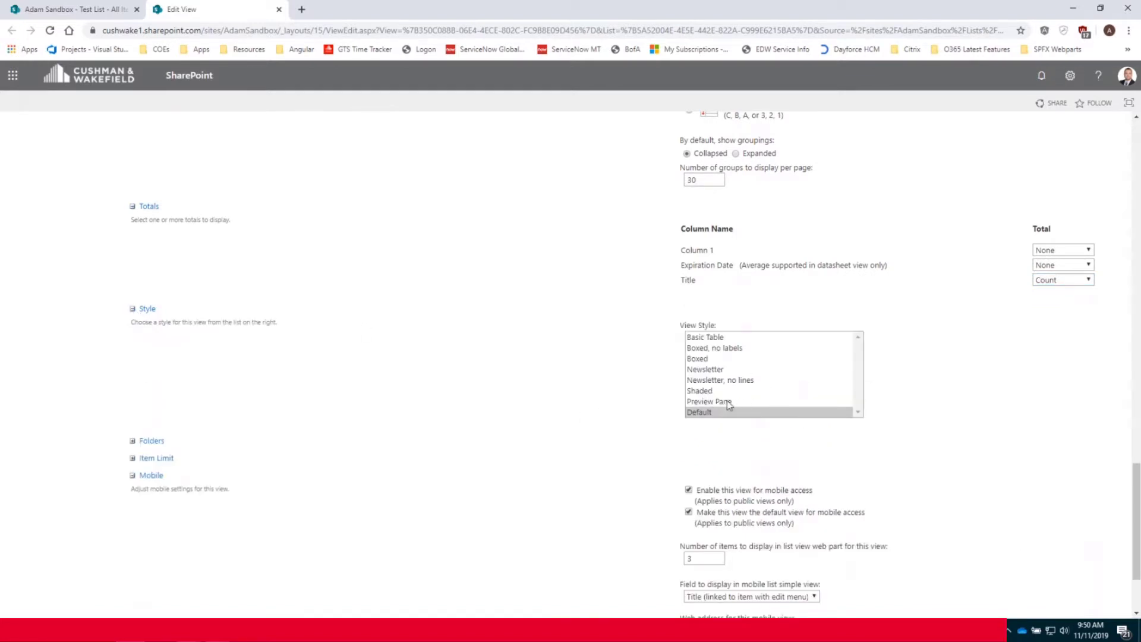
click(132, 309)
click(132, 326)
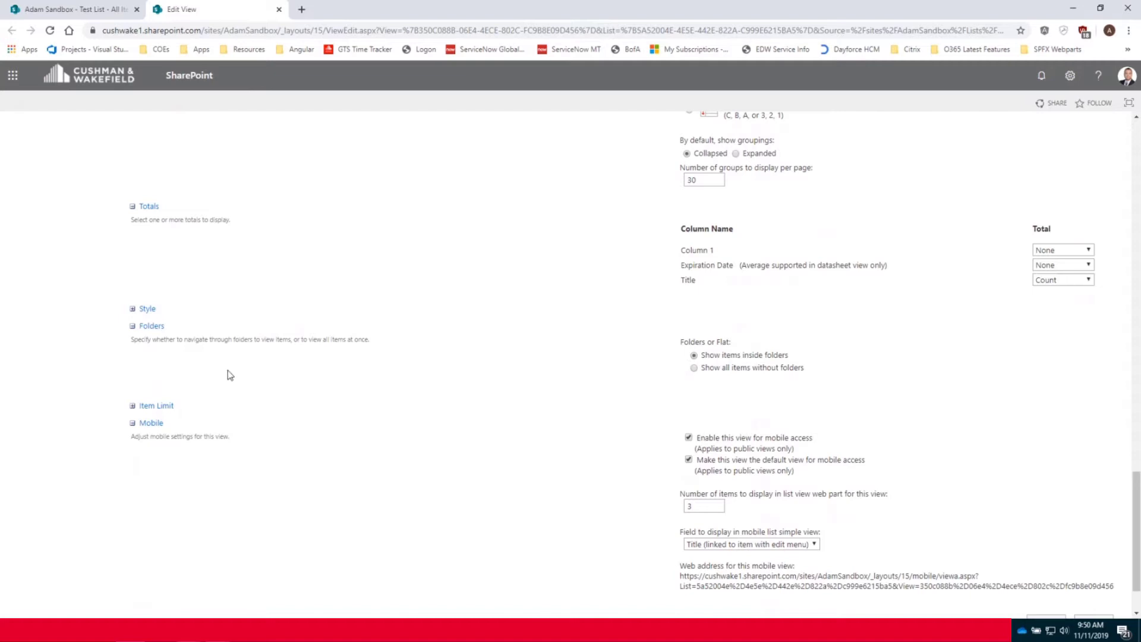
click(133, 326)
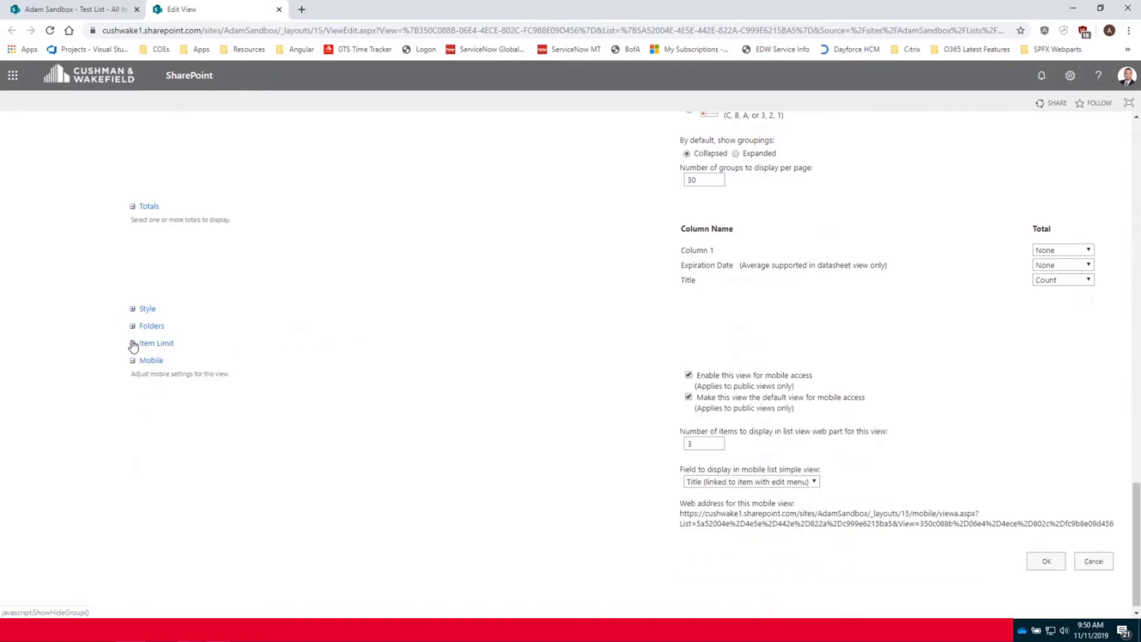
click(133, 343)
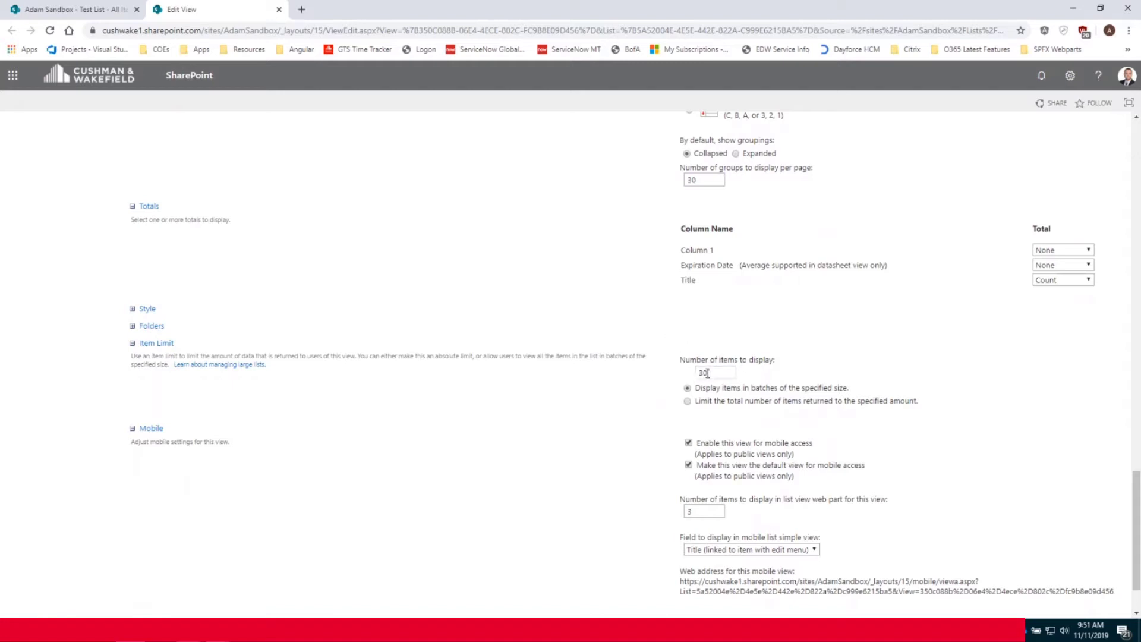
click(133, 343)
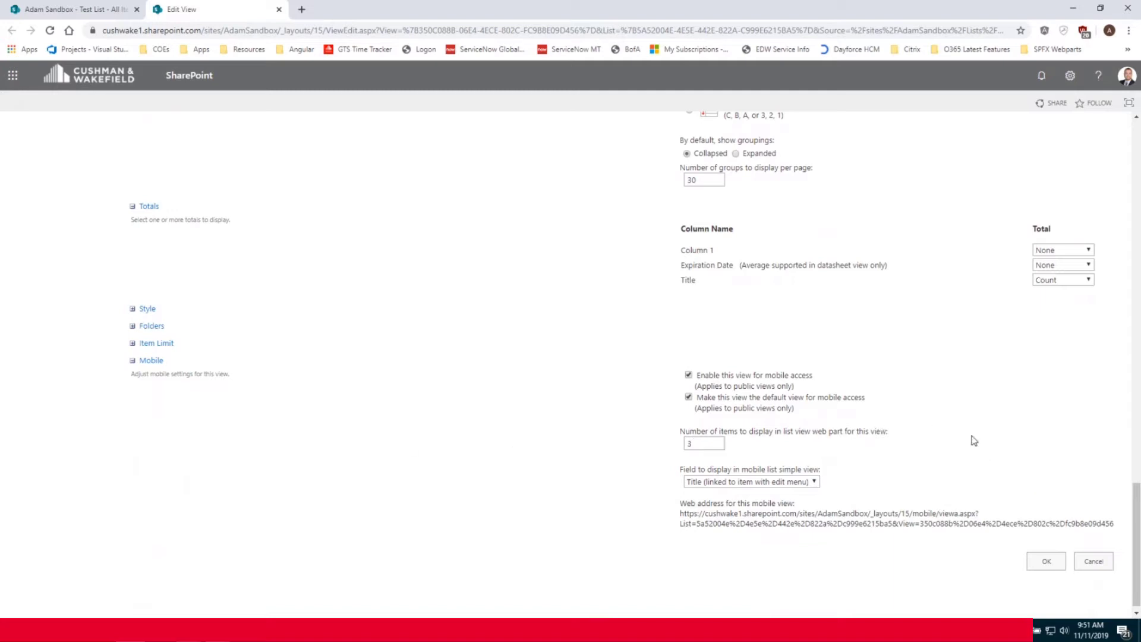
Step: Review the filter, grouping and totals settings and save the changes to the All Items view
scroll(1024, 439, down, 2)
scroll(1050, 468, up, 2)
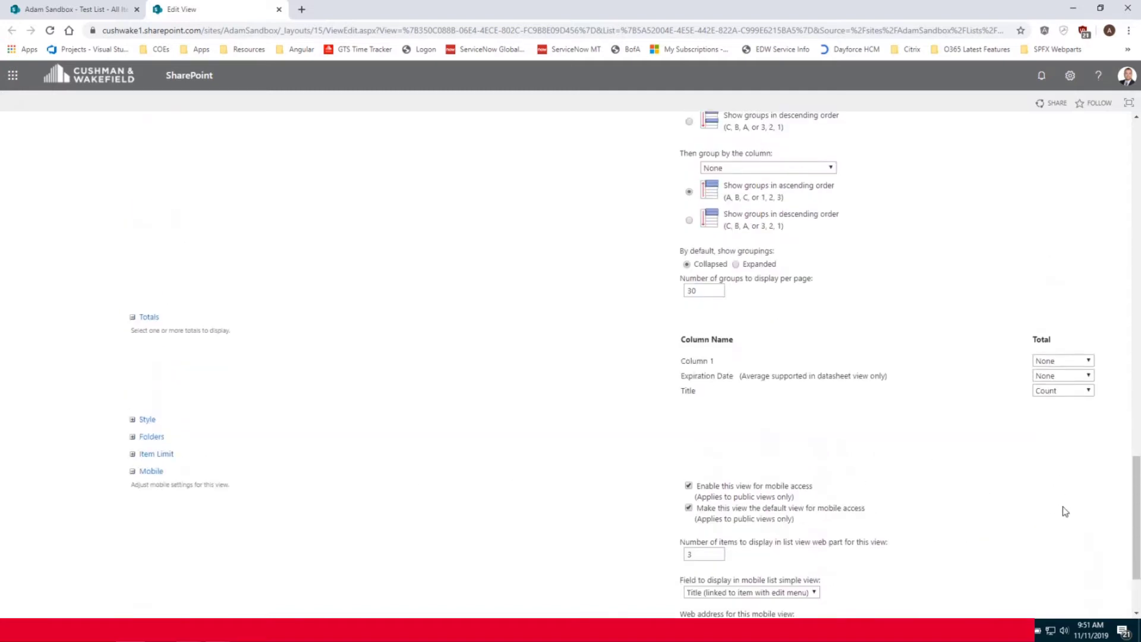
scroll(1064, 510, down, 3)
scroll(980, 419, up, 6)
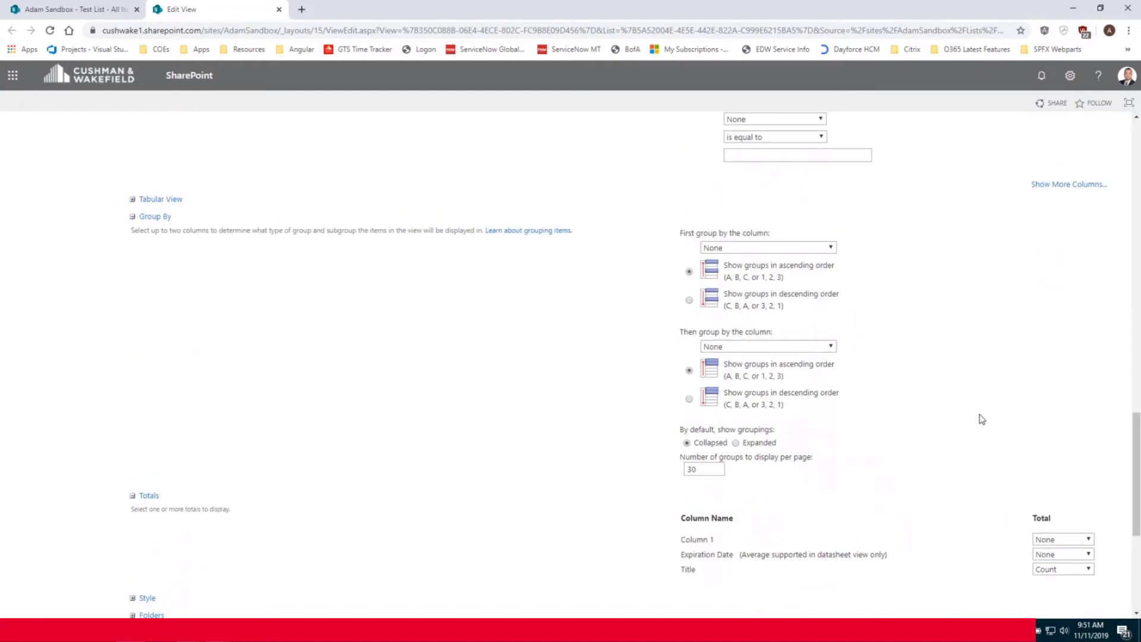
scroll(982, 419, up, 5)
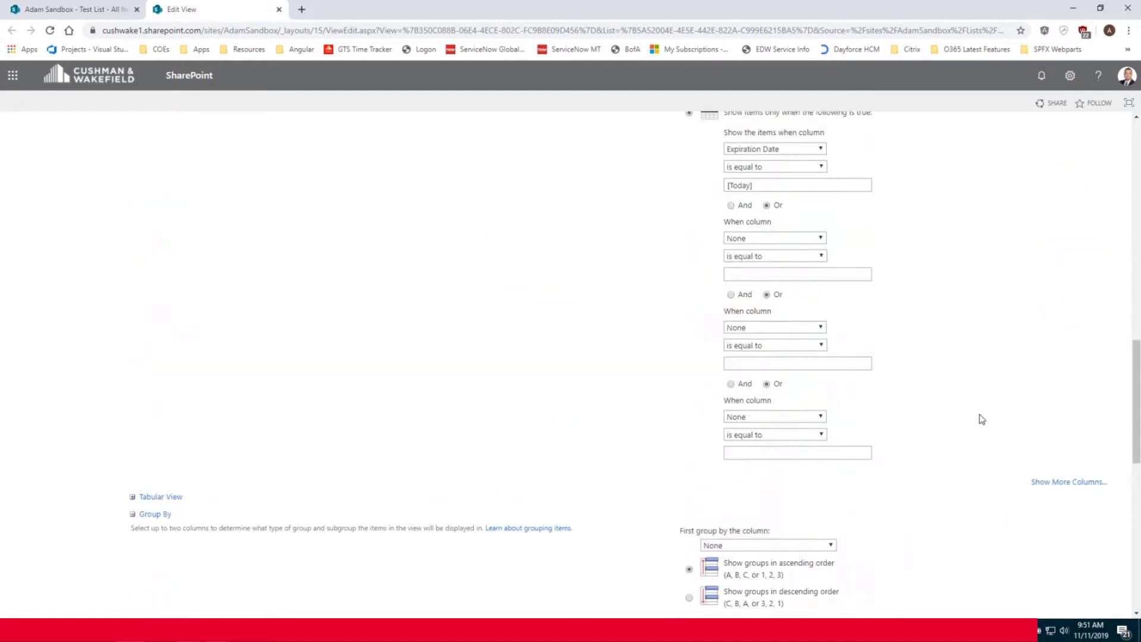
scroll(963, 505, down, 8)
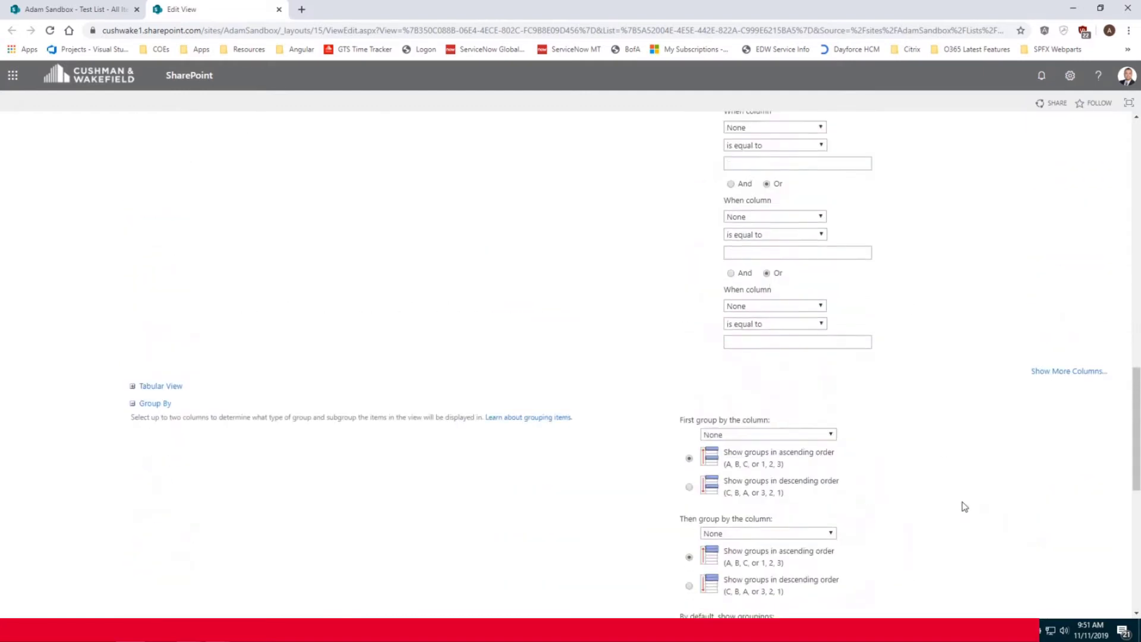
scroll(1005, 523, down, 3)
click(1046, 555)
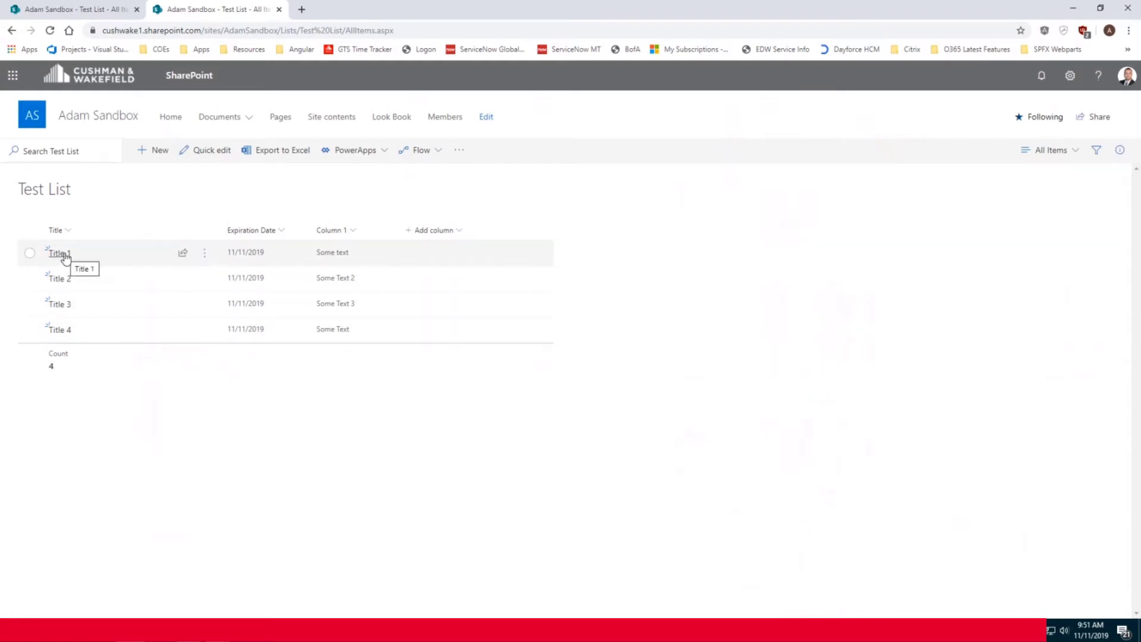
Step: Set the Expiration Date of the Title 1 item to 11/12/2019, close its details and reload the list
click(85, 257)
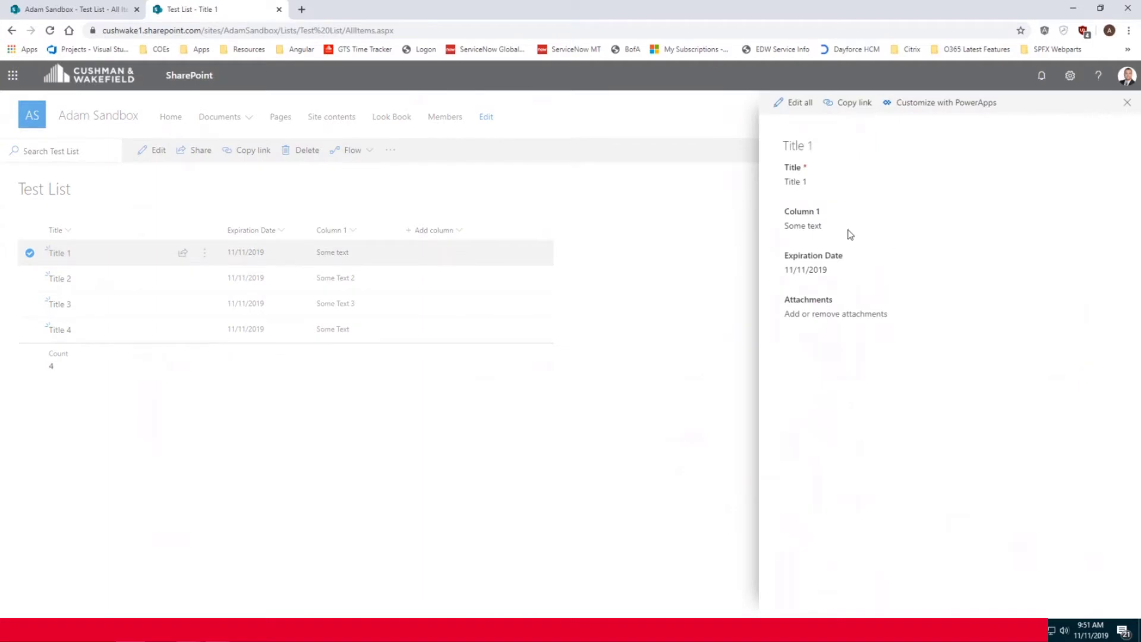
click(835, 272)
click(1106, 273)
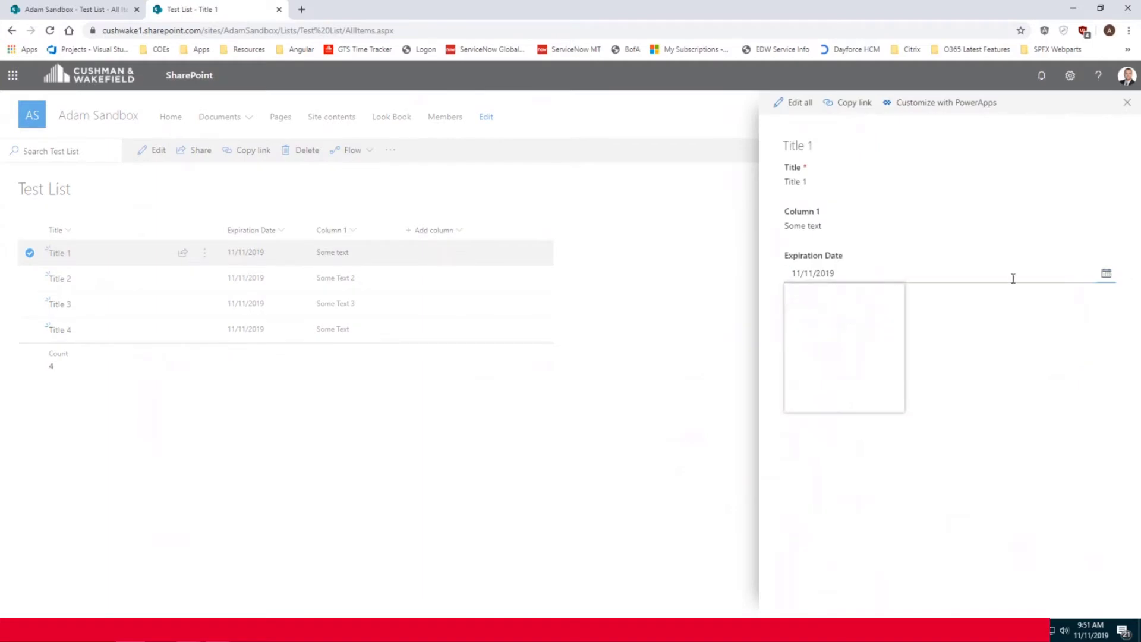
click(830, 352)
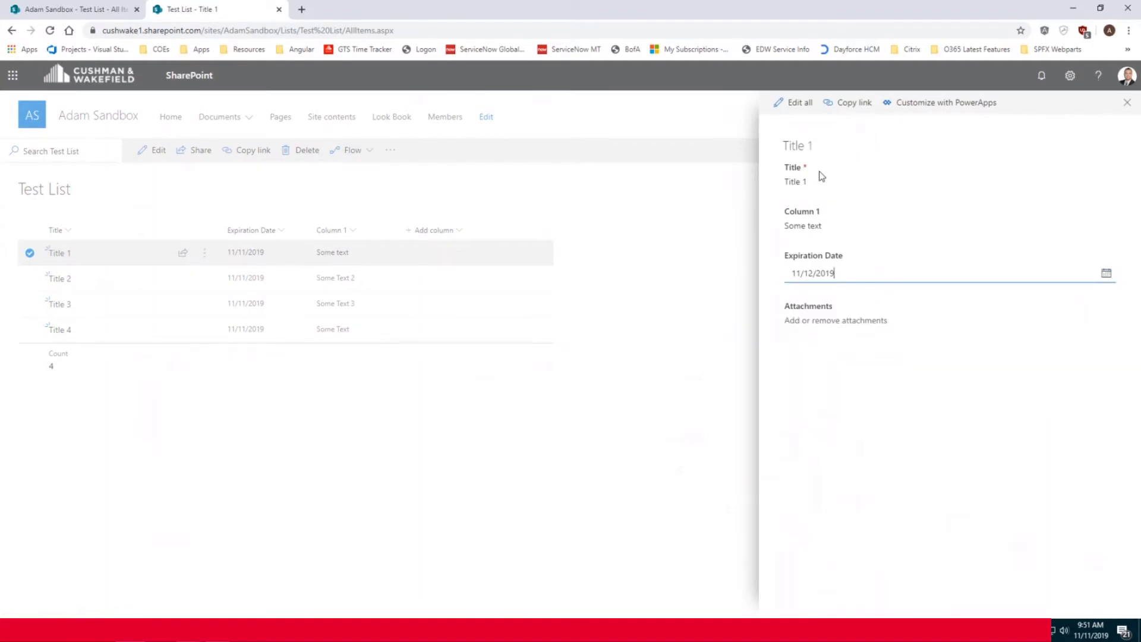
click(870, 169)
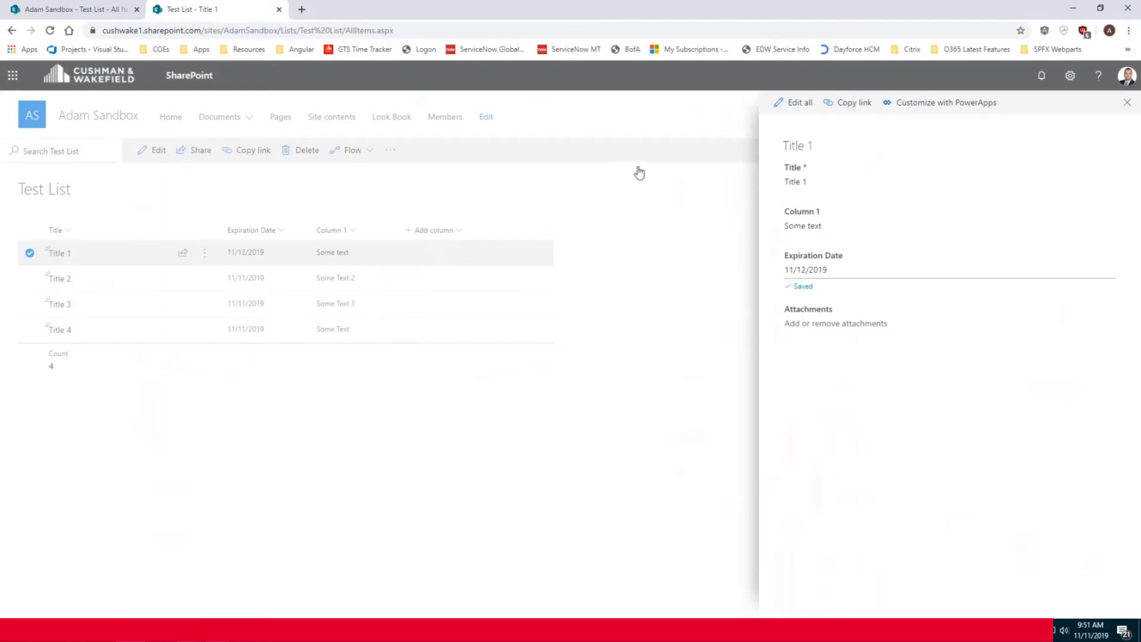
click(643, 190)
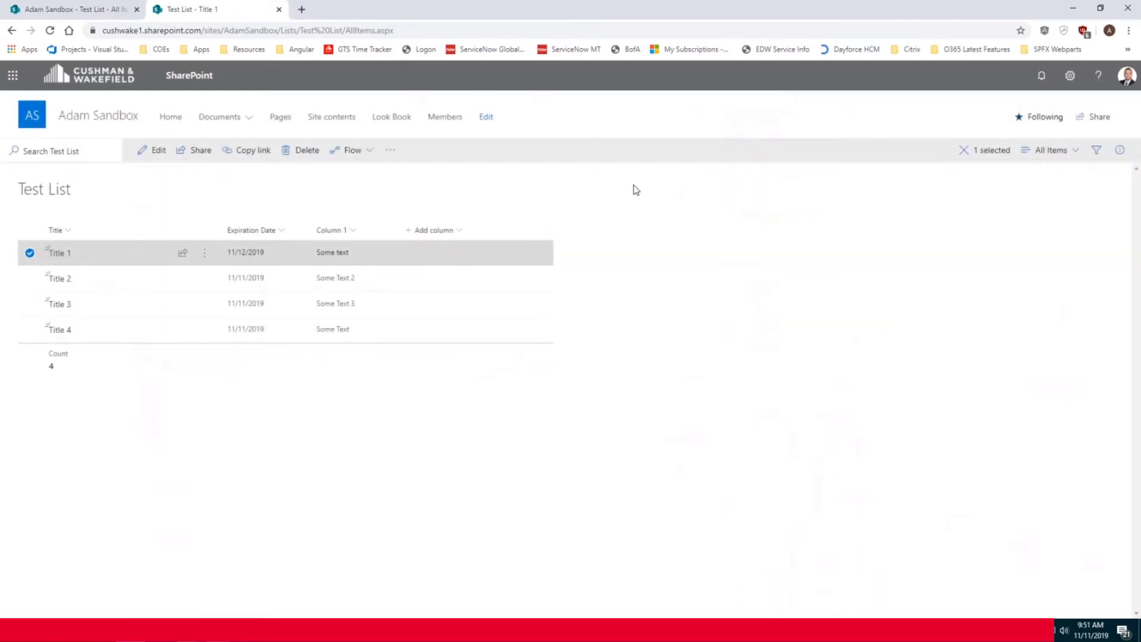
click(604, 192)
key(F5)
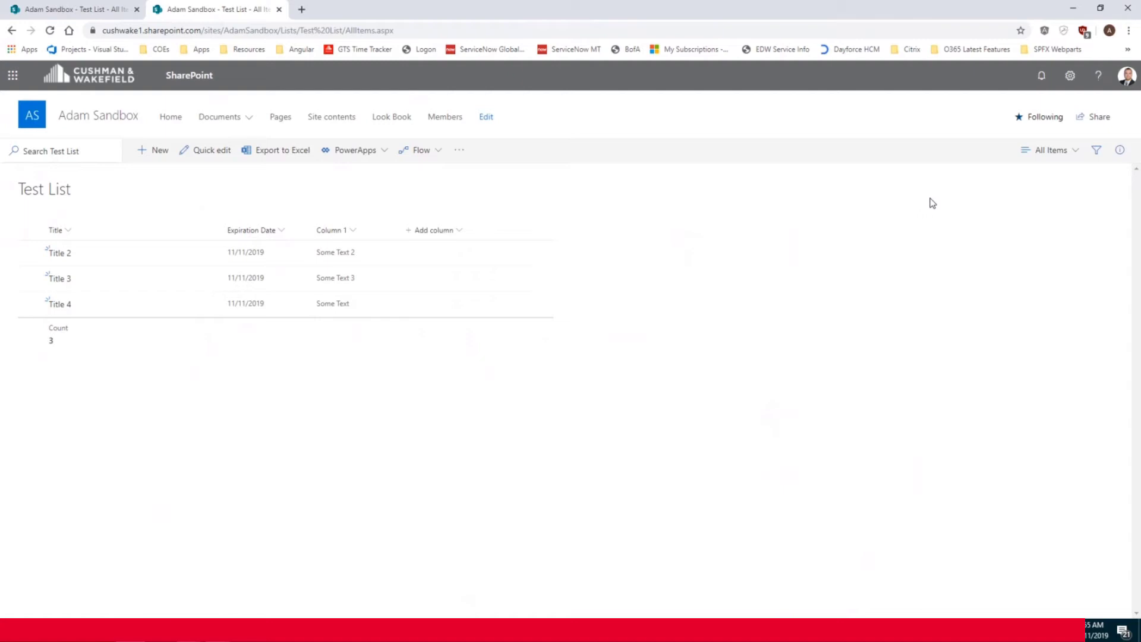
Step: Save the current All Items view as a new public view named Expiring Today
click(1056, 153)
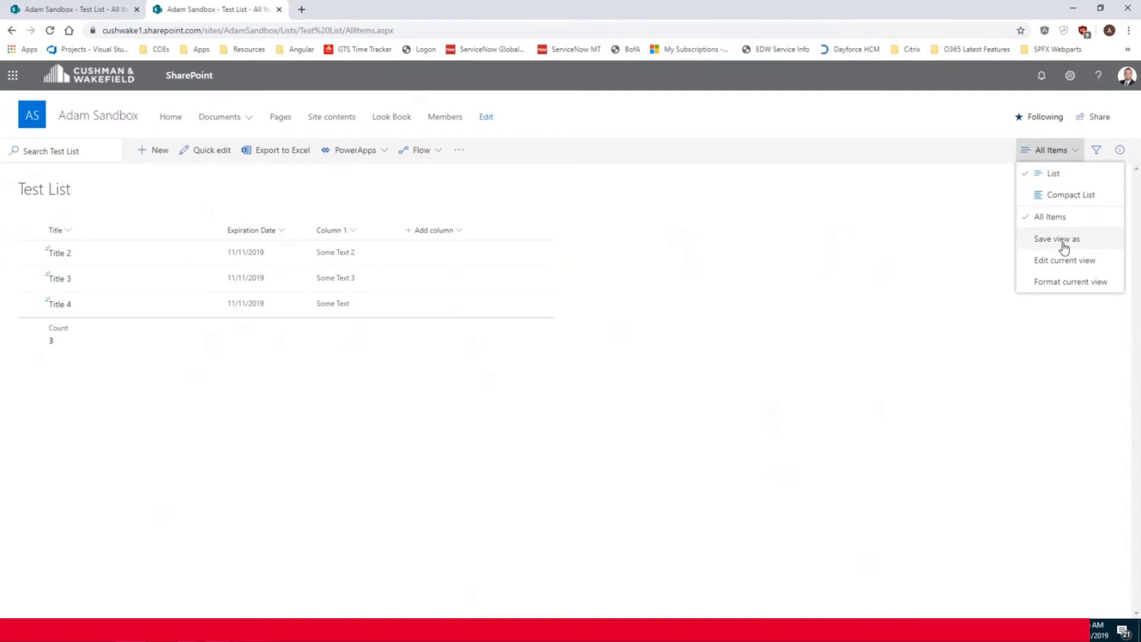
click(1059, 240)
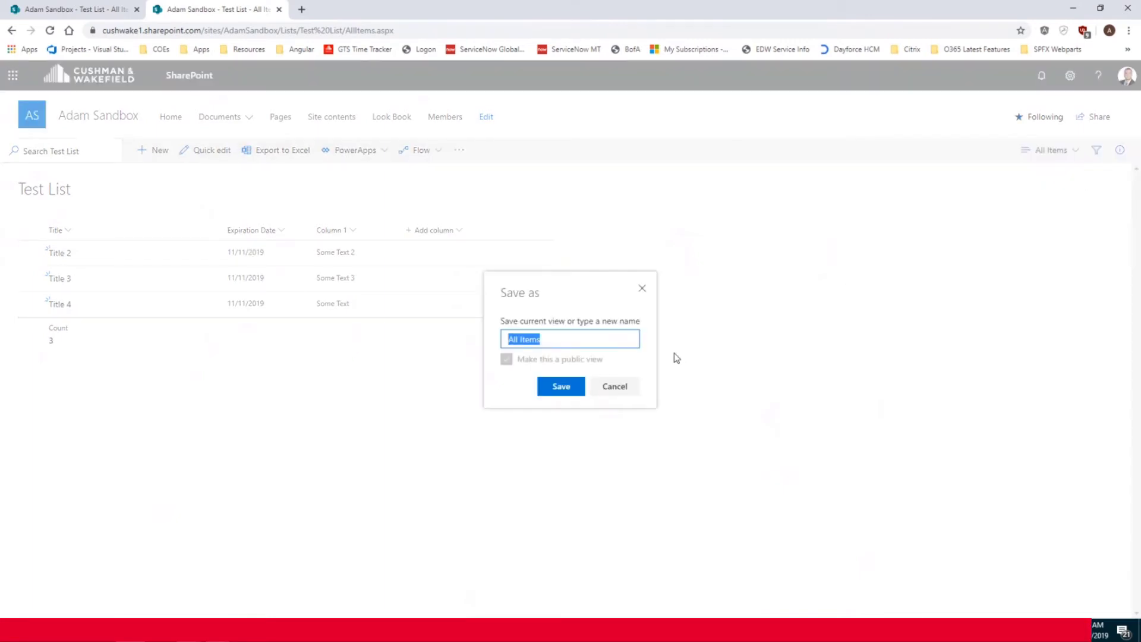
text(Ex)
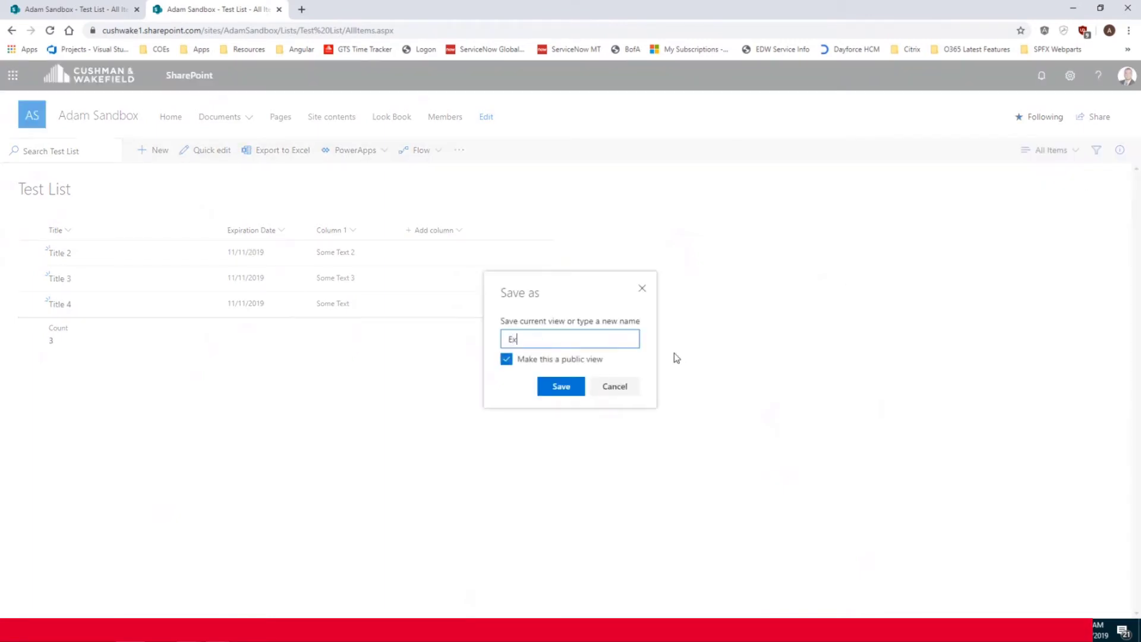
text(piring Today)
click(553, 389)
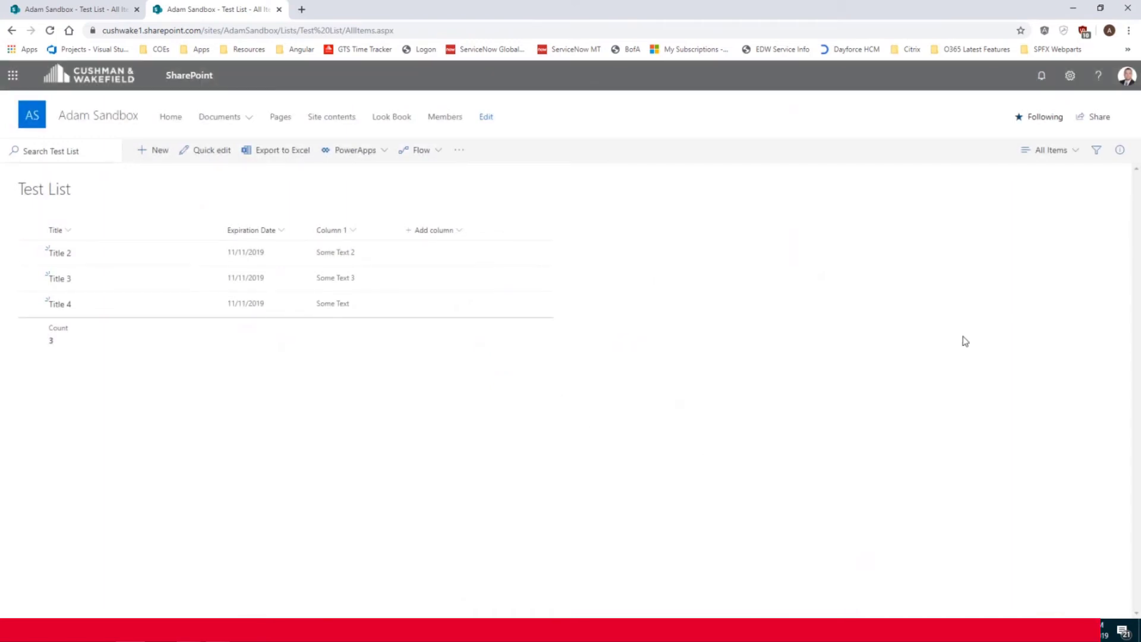
Step: Display the list in the Expiring Today view to check its items, and return to the All Items view
click(1051, 155)
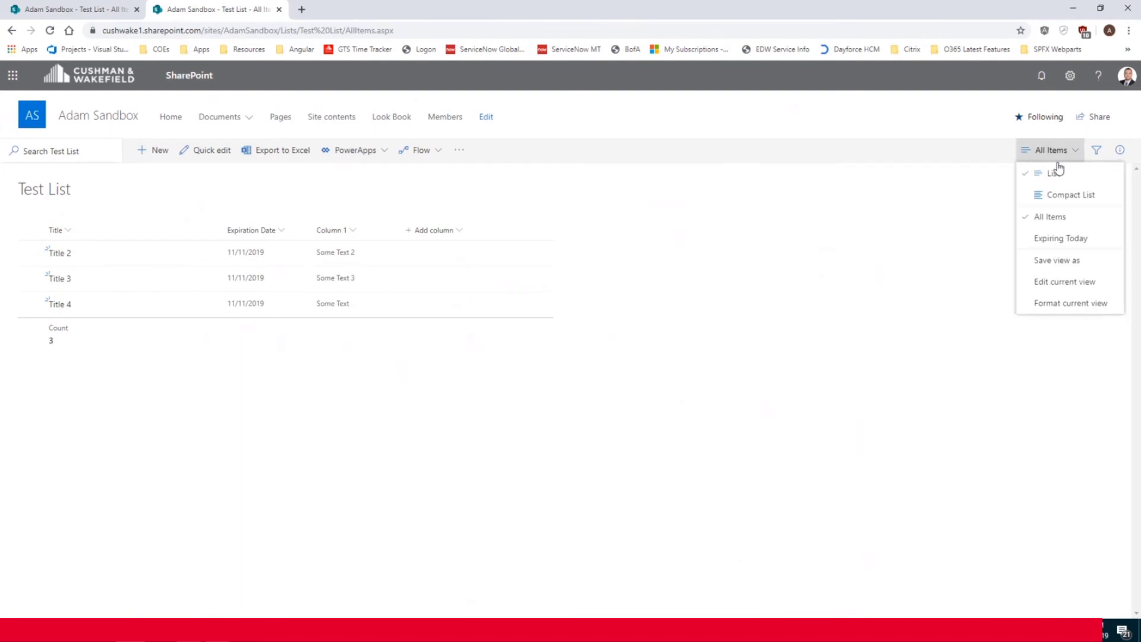
click(1050, 242)
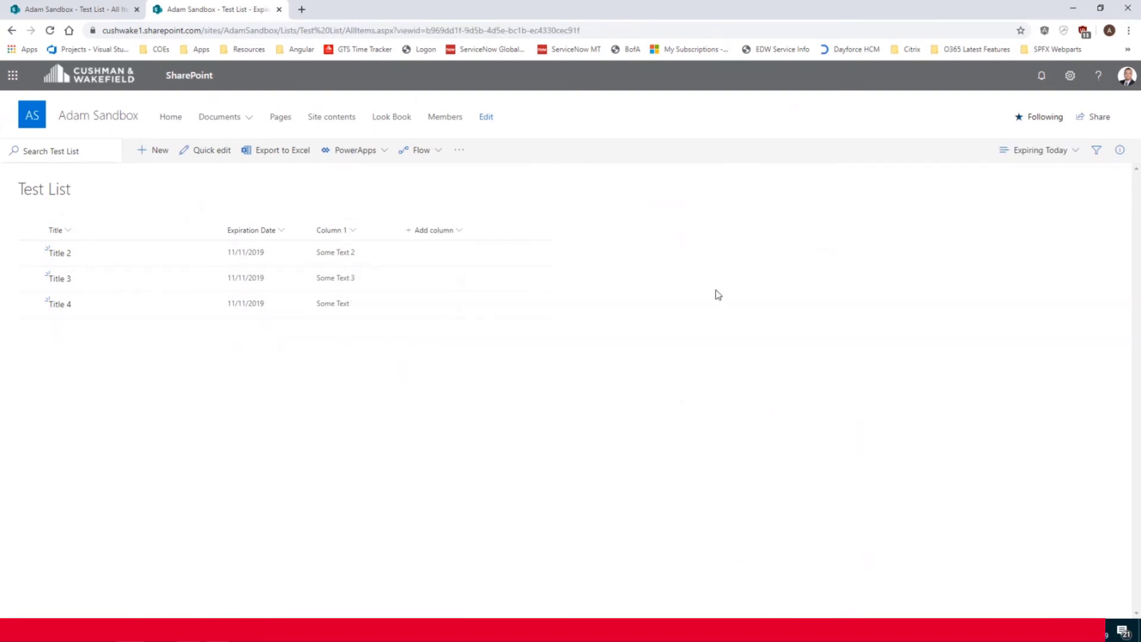
click(1050, 155)
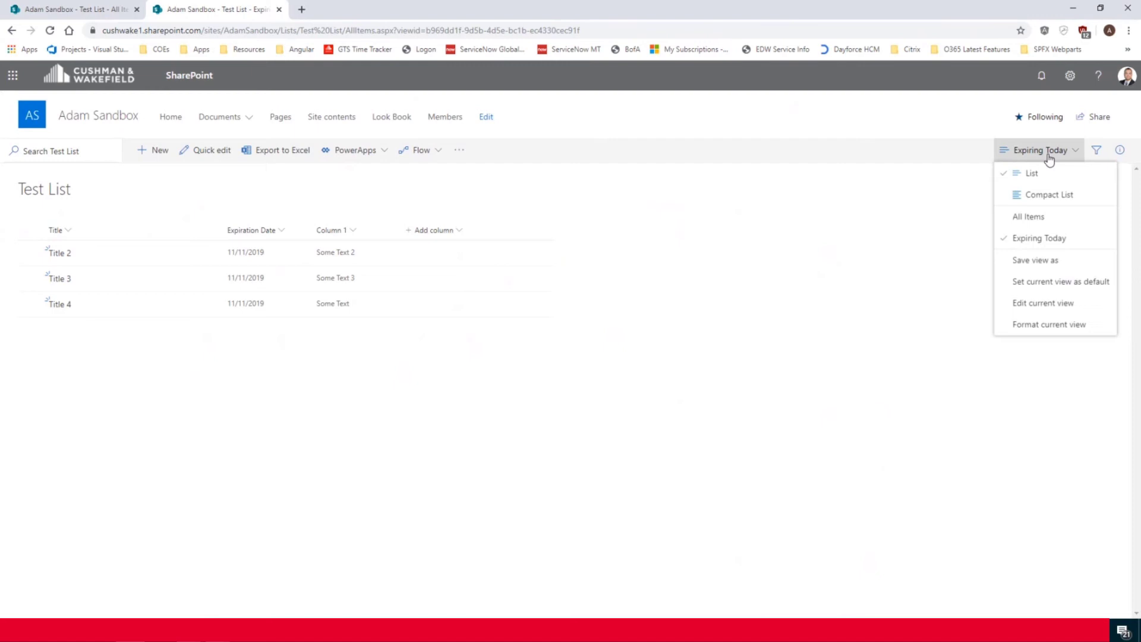
click(1033, 218)
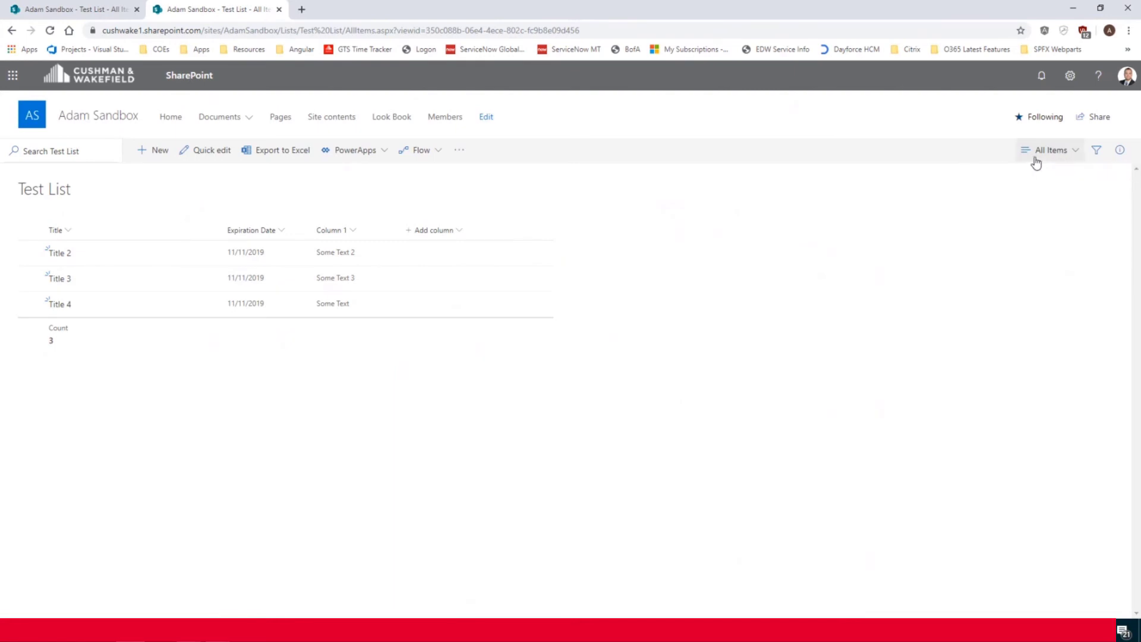
Step: Edit the All Items view to set its first filter column to None, and save the view
click(1063, 157)
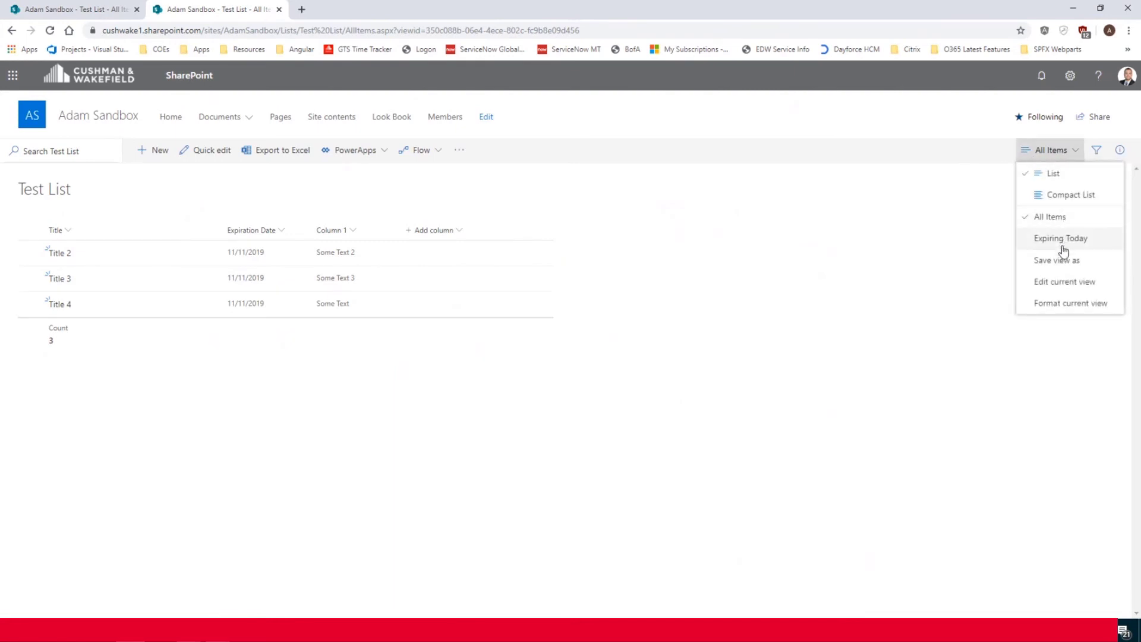
click(1064, 283)
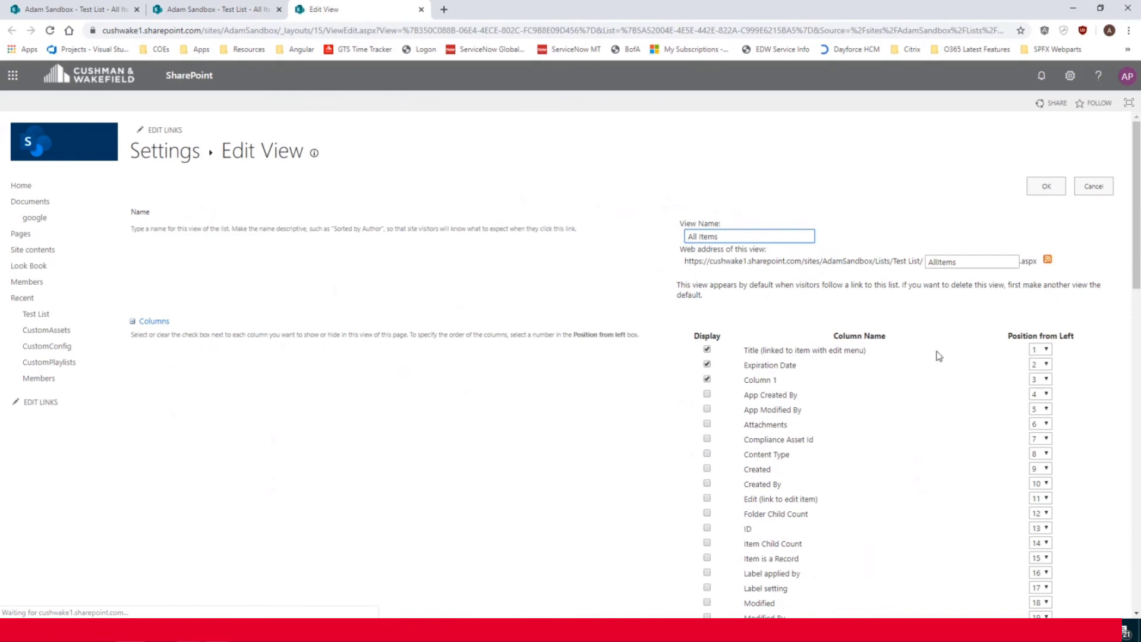
scroll(933, 354, down, 15)
scroll(912, 378, down, 3)
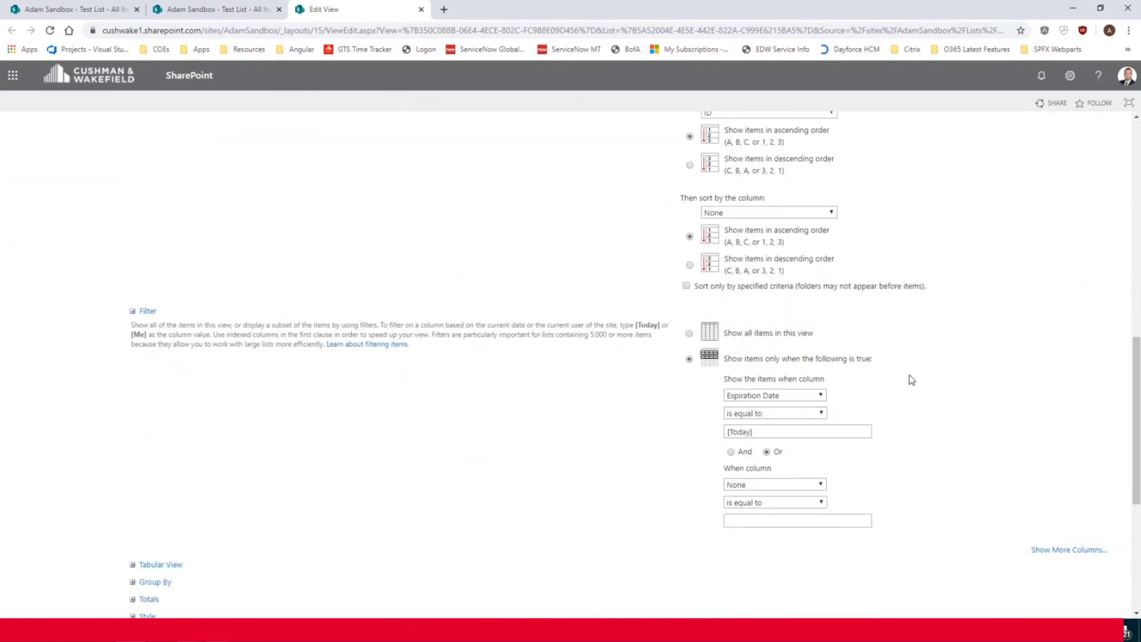
click(781, 397)
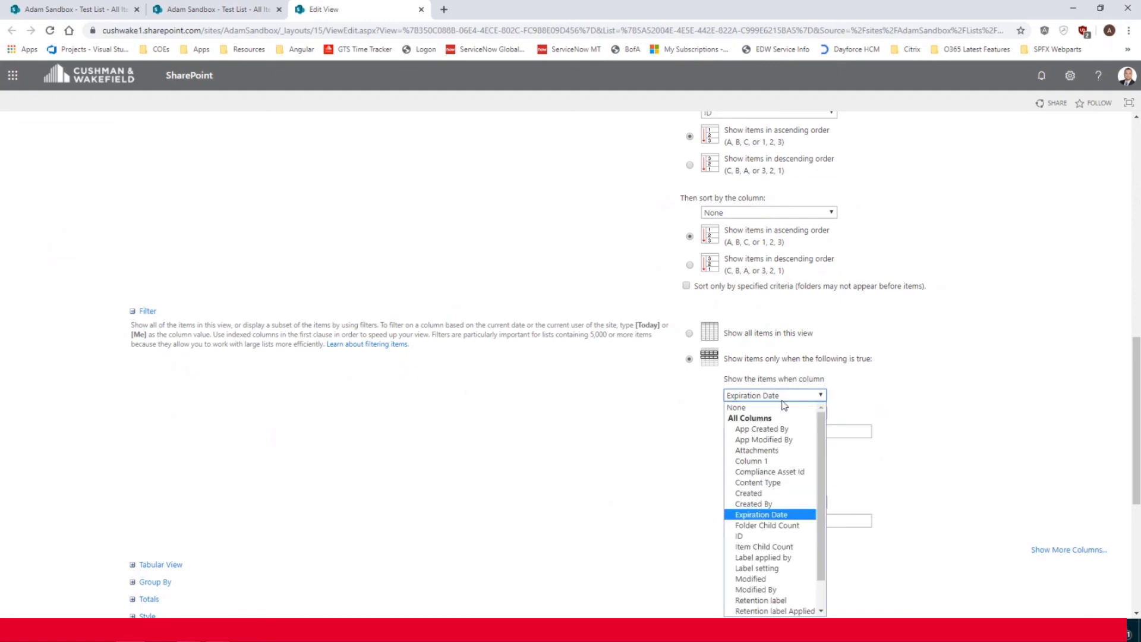
click(775, 408)
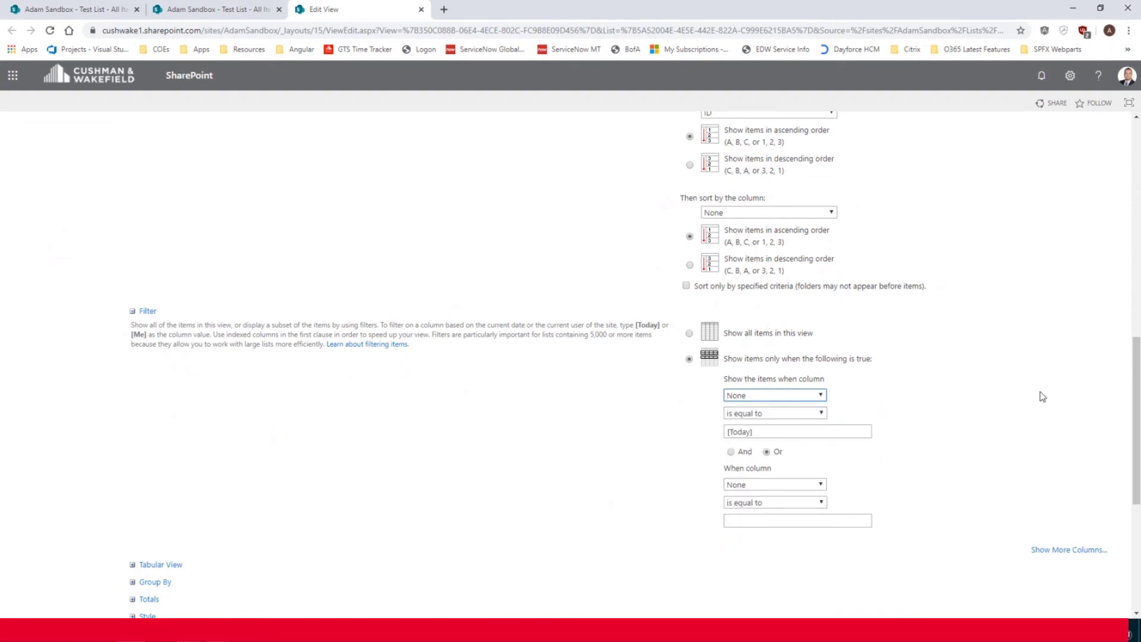
scroll(1033, 385, up, 10)
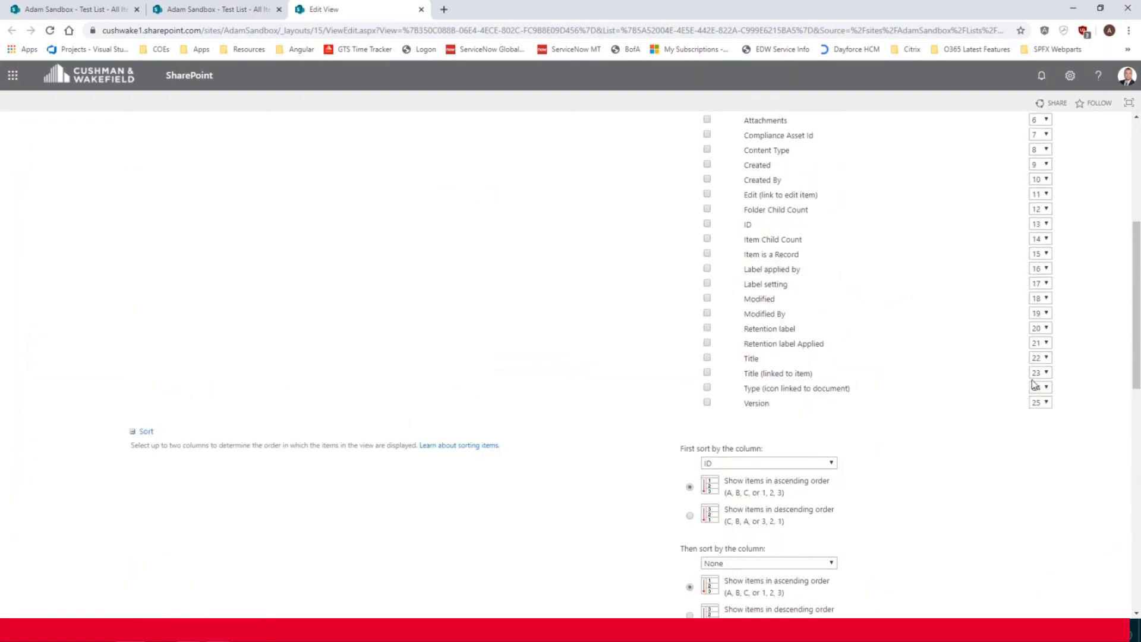
click(1037, 186)
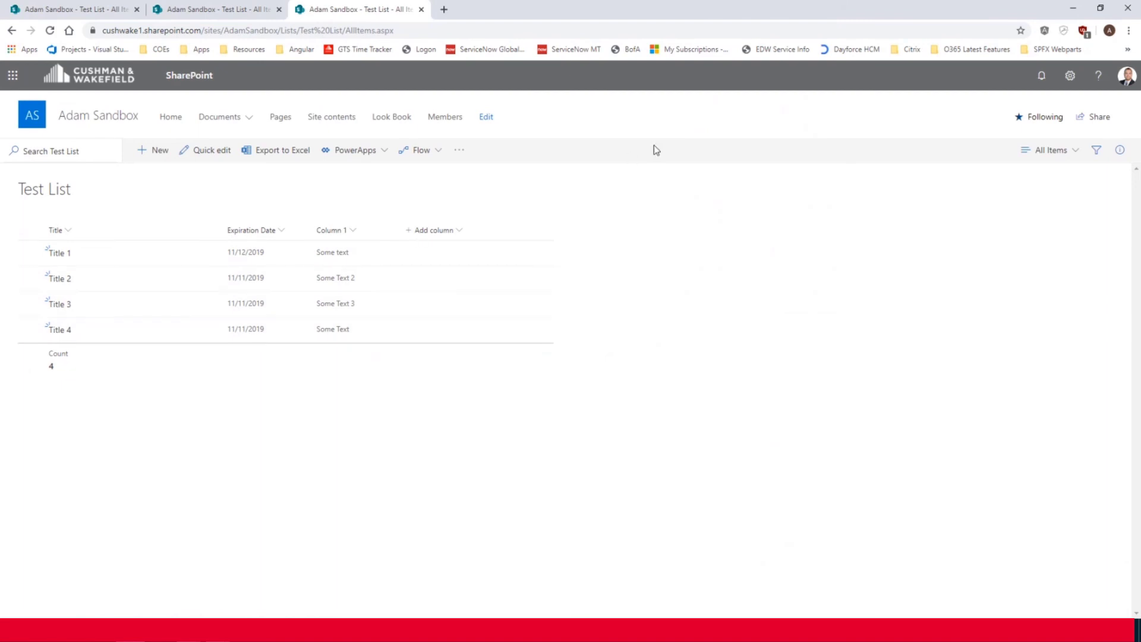
Step: Switch the list from All Items to the Expiring Today view to compare the items shown
click(1060, 157)
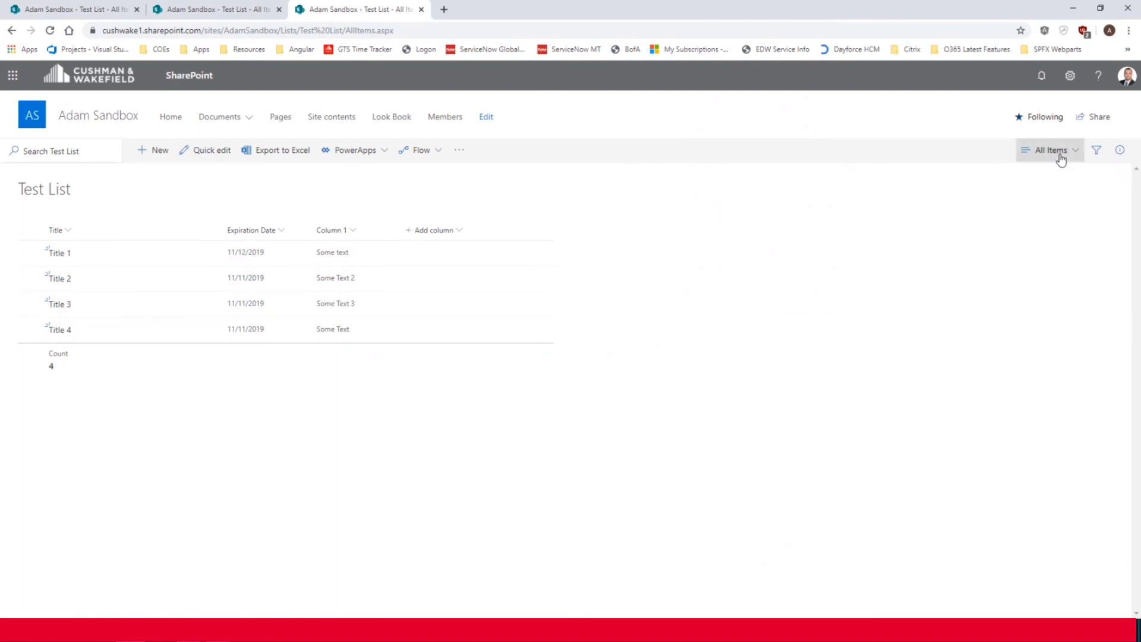
click(1055, 239)
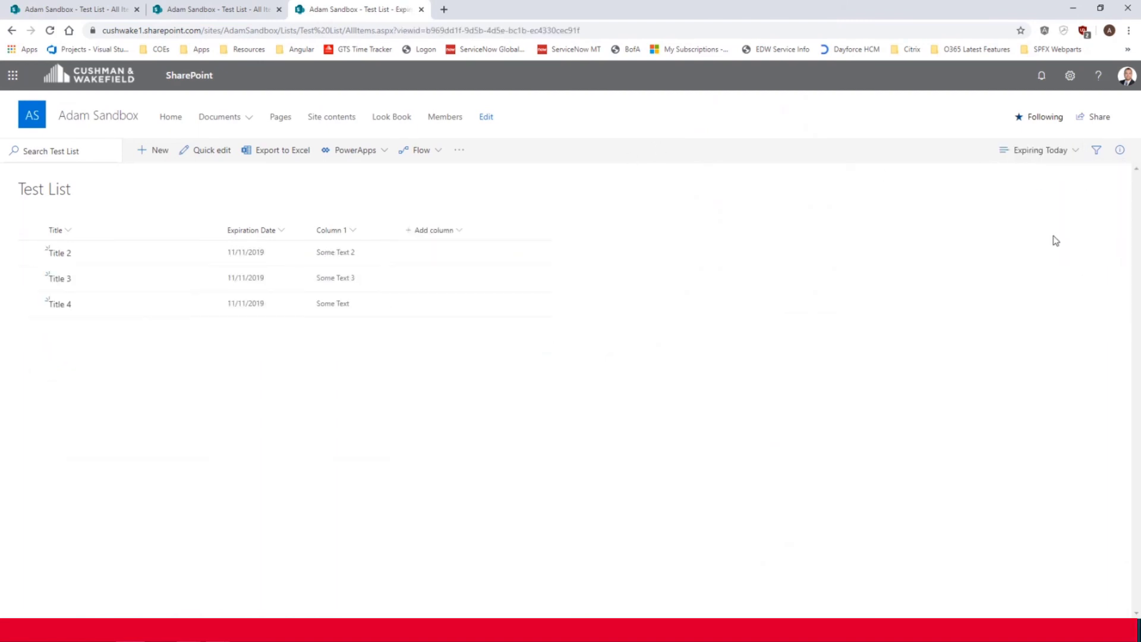